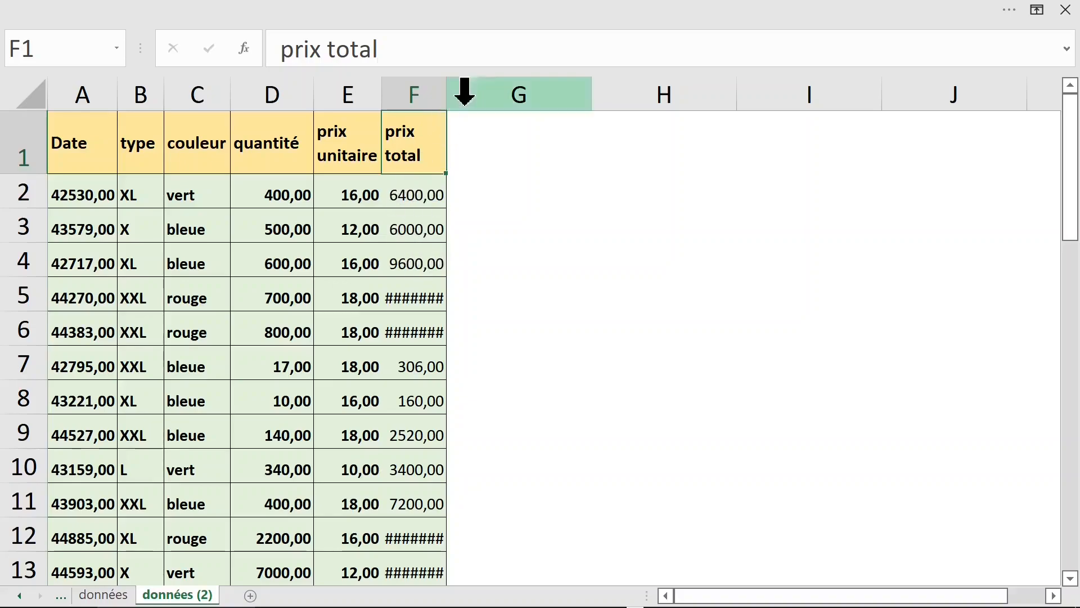
# AutoFit the prix total column, and create a pivot table on a new worksheet from the range A1:F42 of données (2).
pyautogui.doubleClick(446, 96)
pyautogui.click(297, 254)
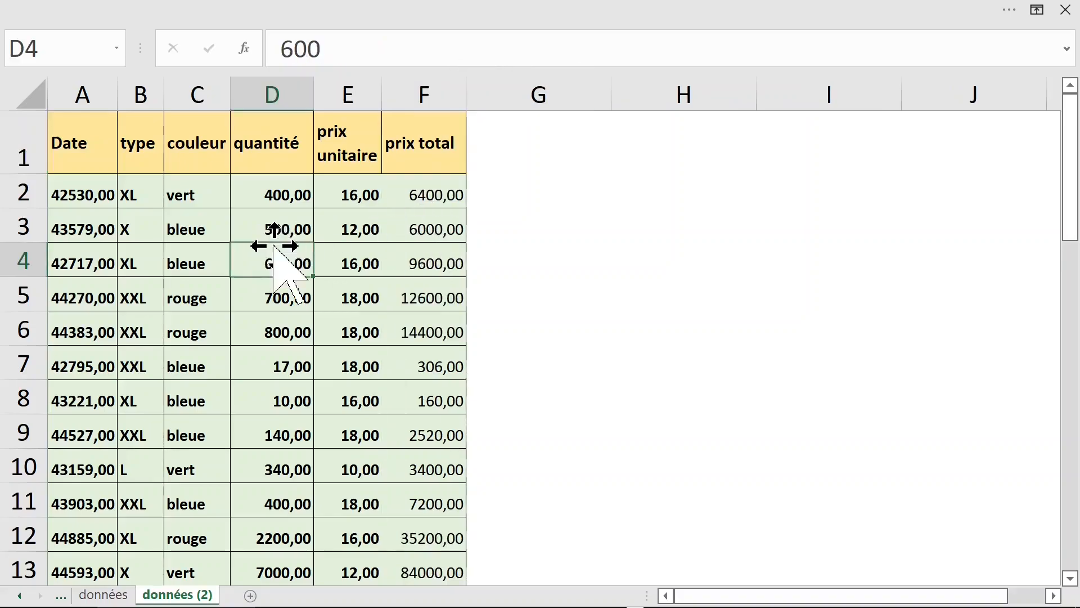
pyautogui.click(153, 49)
pyautogui.click(31, 93)
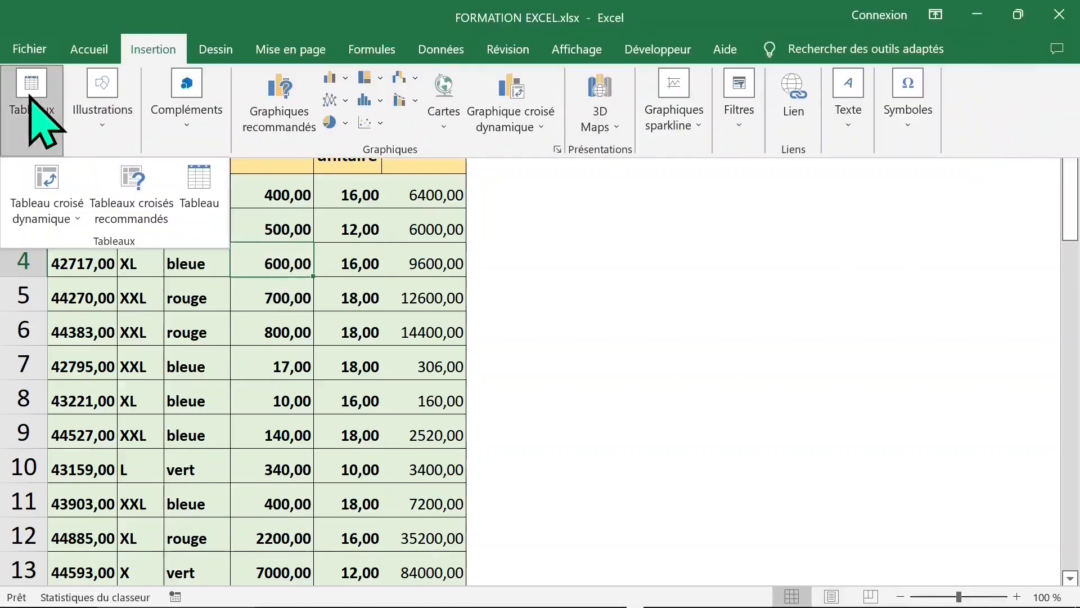
pyautogui.click(62, 180)
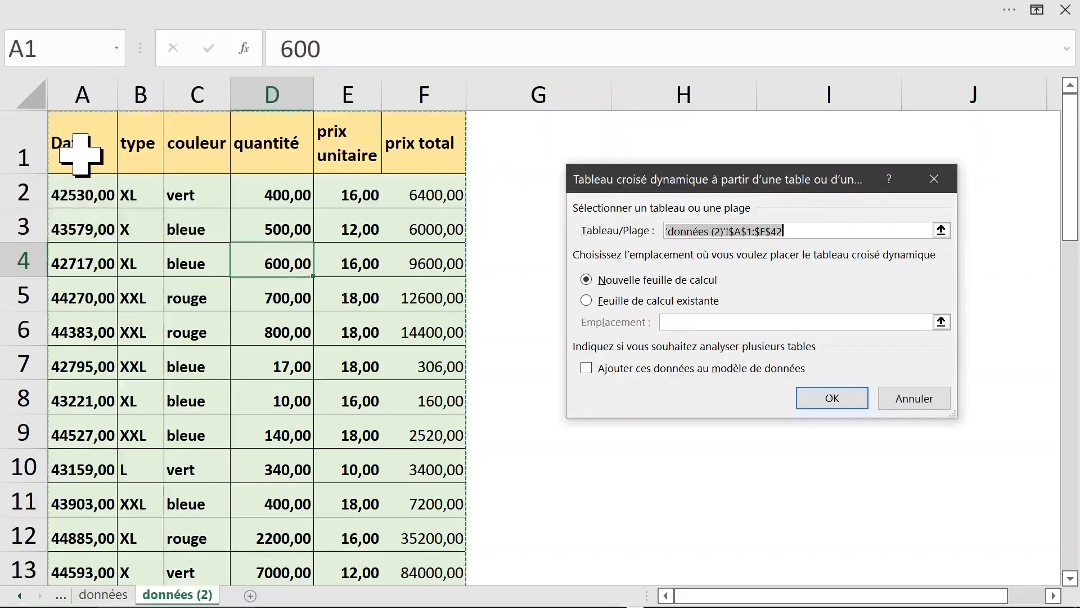
pyautogui.moveTo(82, 153); pyautogui.dragTo(432, 144)
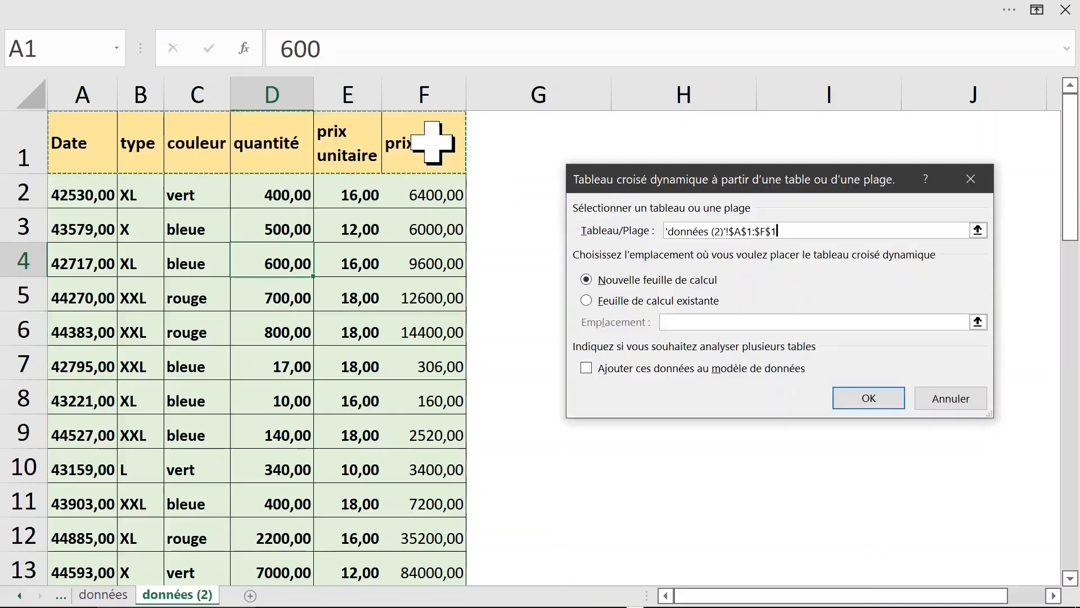
pyautogui.hotkey('ctrl', 'shift', 'Down')
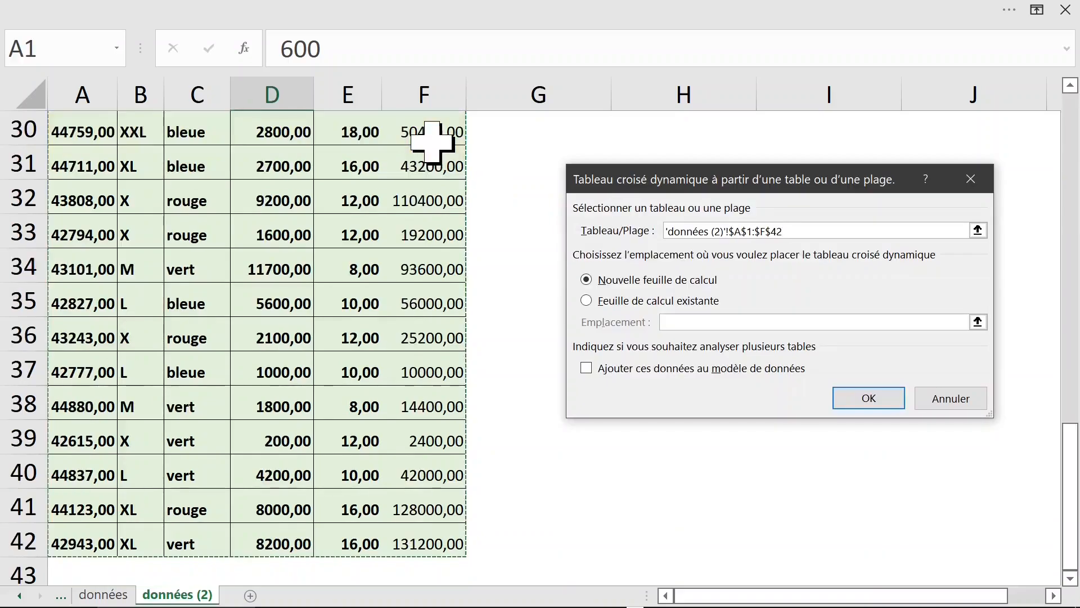
pyautogui.press('Return')
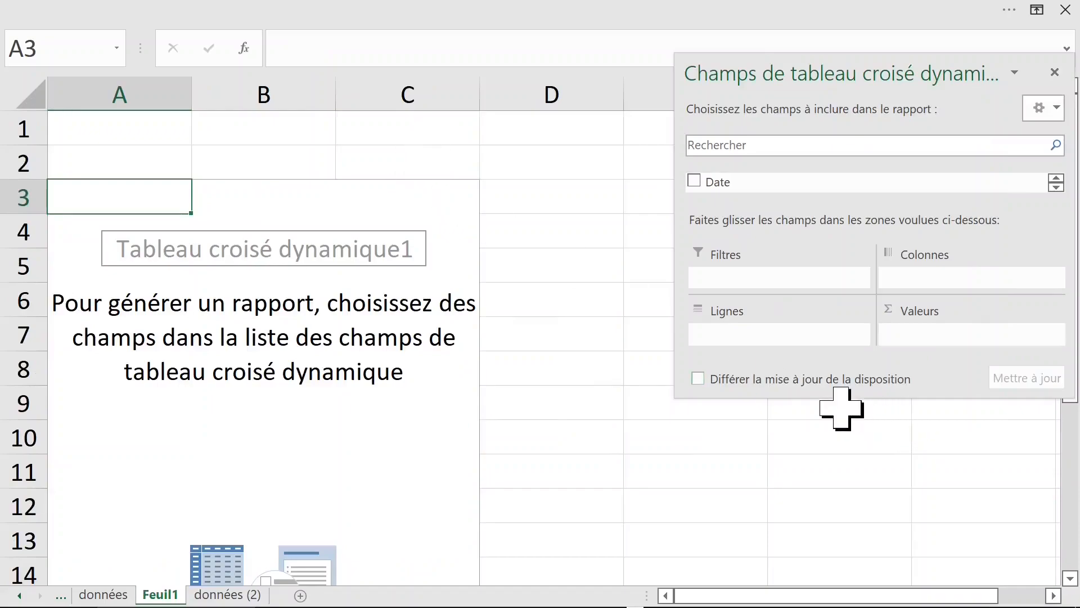
# Enlarge the pivot table field list and arrange its field and area sections side by side.
pyautogui.moveTo(840, 399); pyautogui.dragTo(851, 560)
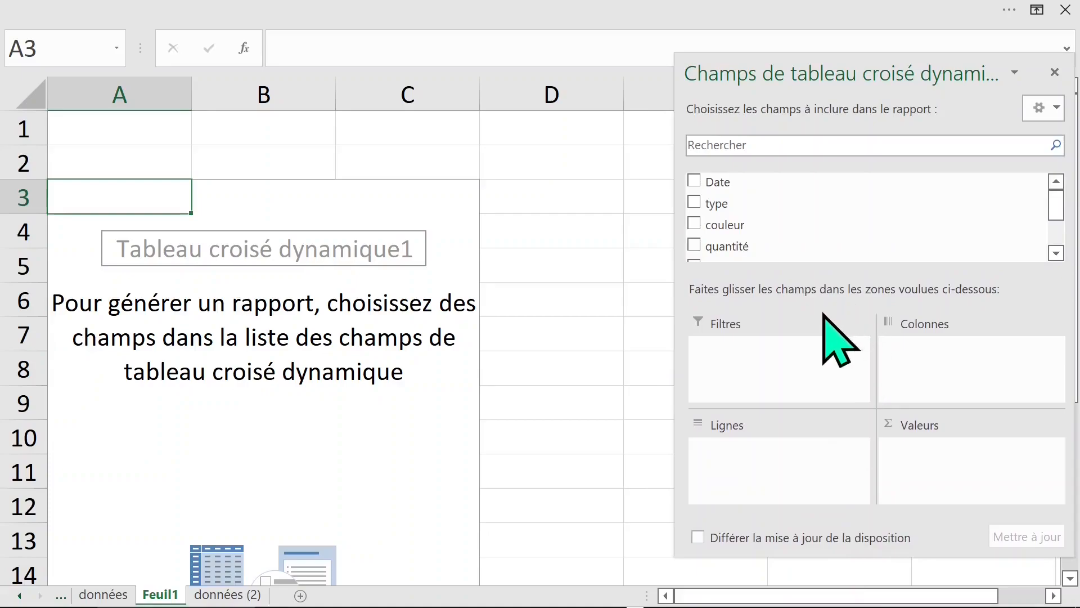
pyautogui.click(1057, 108)
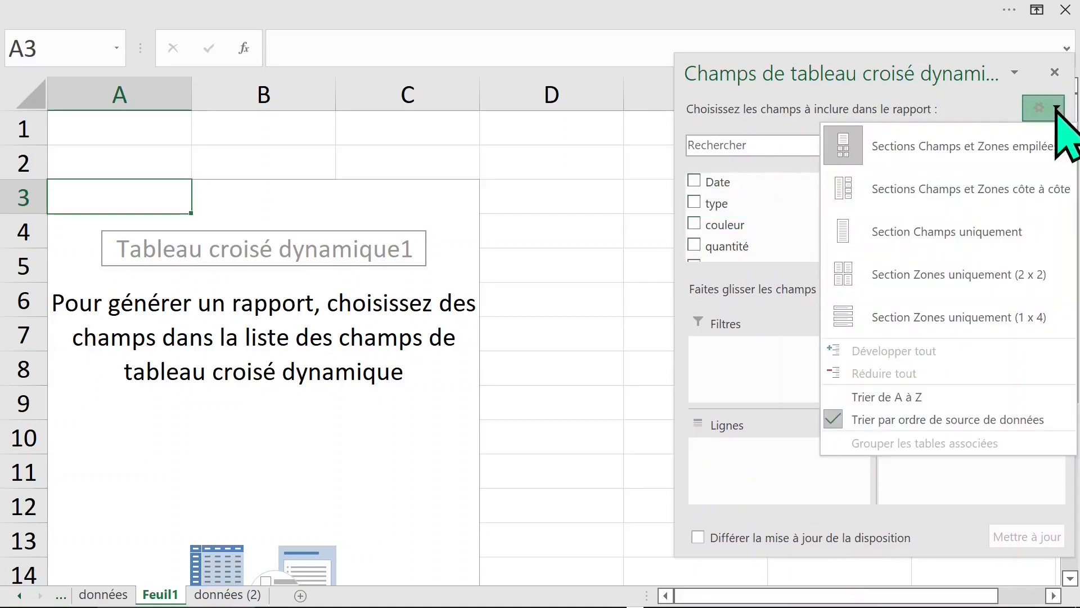
pyautogui.click(934, 194)
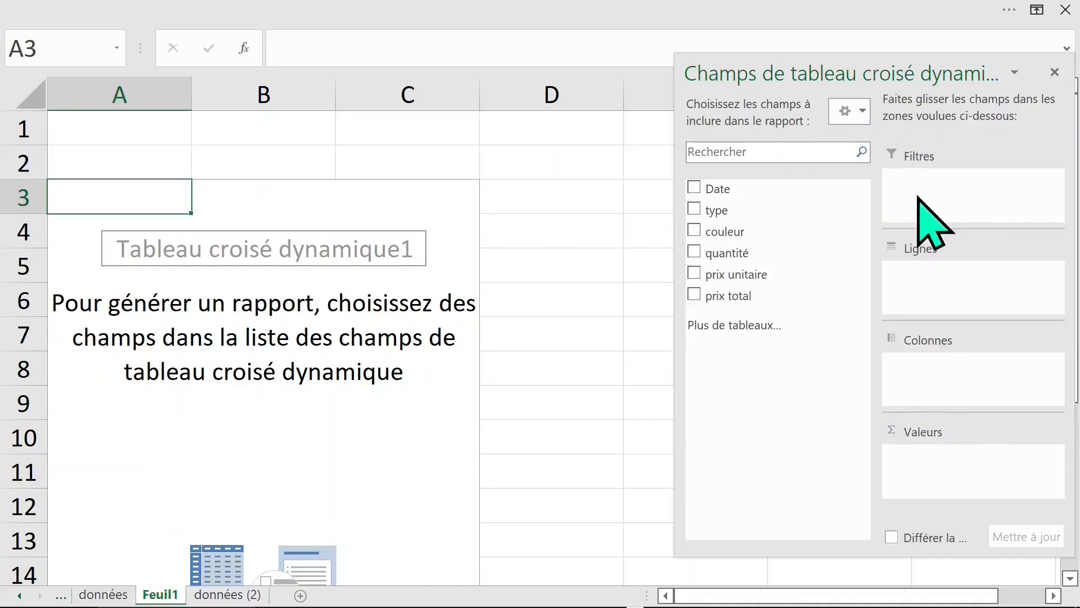
# Add the type field to the pivot table's rows and sum the quantité field in the values.
pyautogui.click(695, 210)
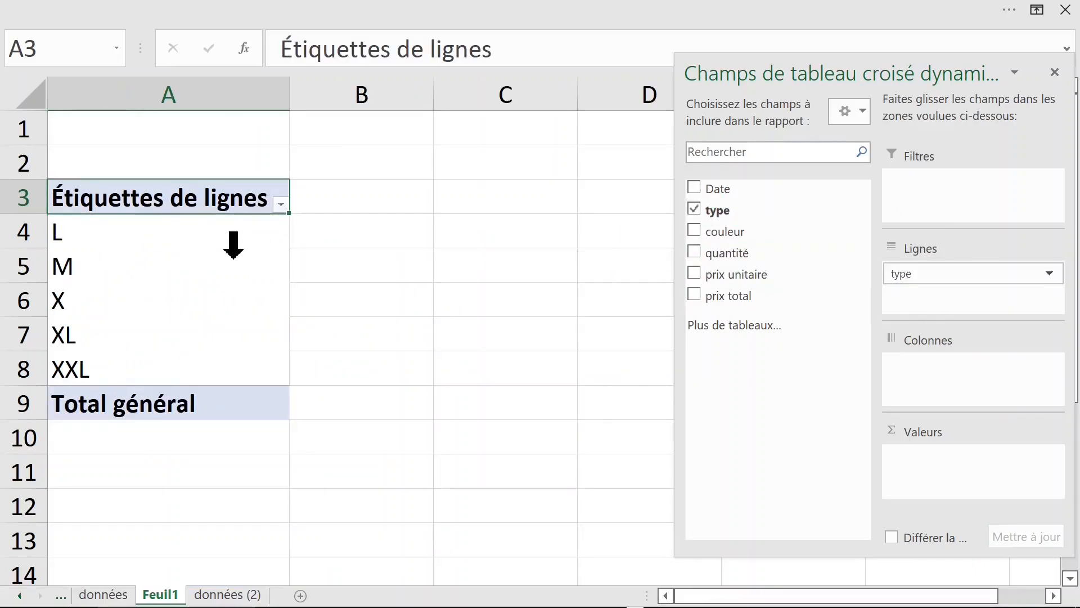
pyautogui.click(173, 242)
pyautogui.click(187, 306)
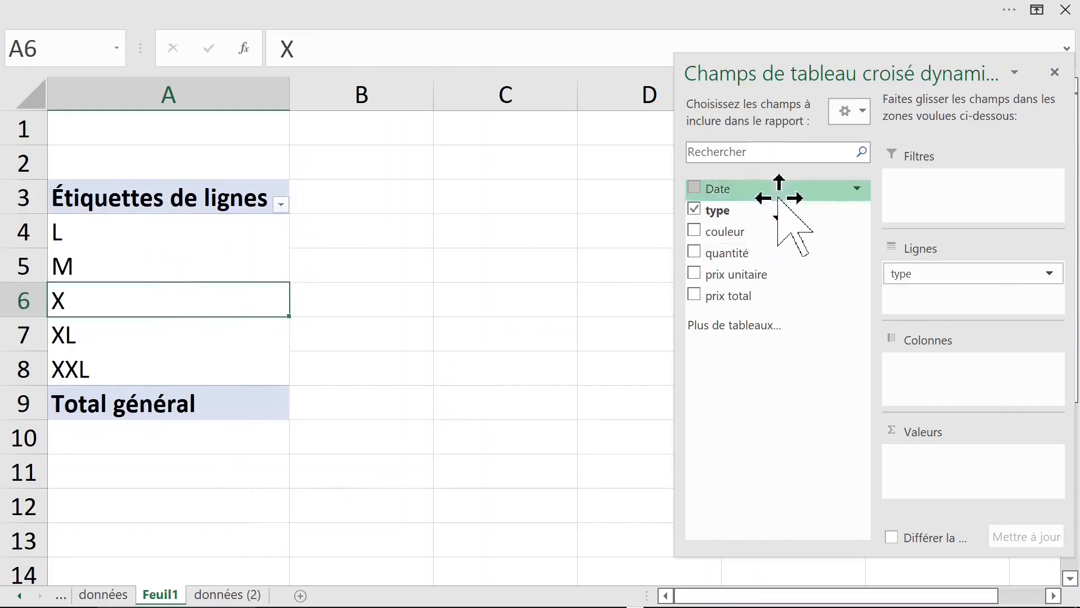
pyautogui.moveTo(751, 215); pyautogui.dragTo(714, 458)
pyautogui.click(367, 302)
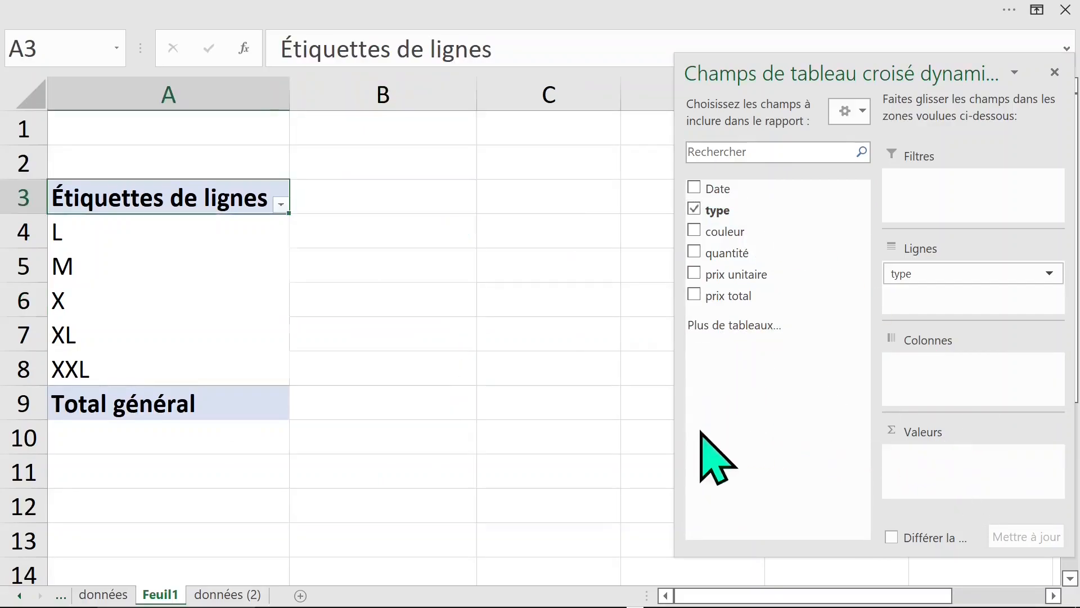
pyautogui.click(694, 255)
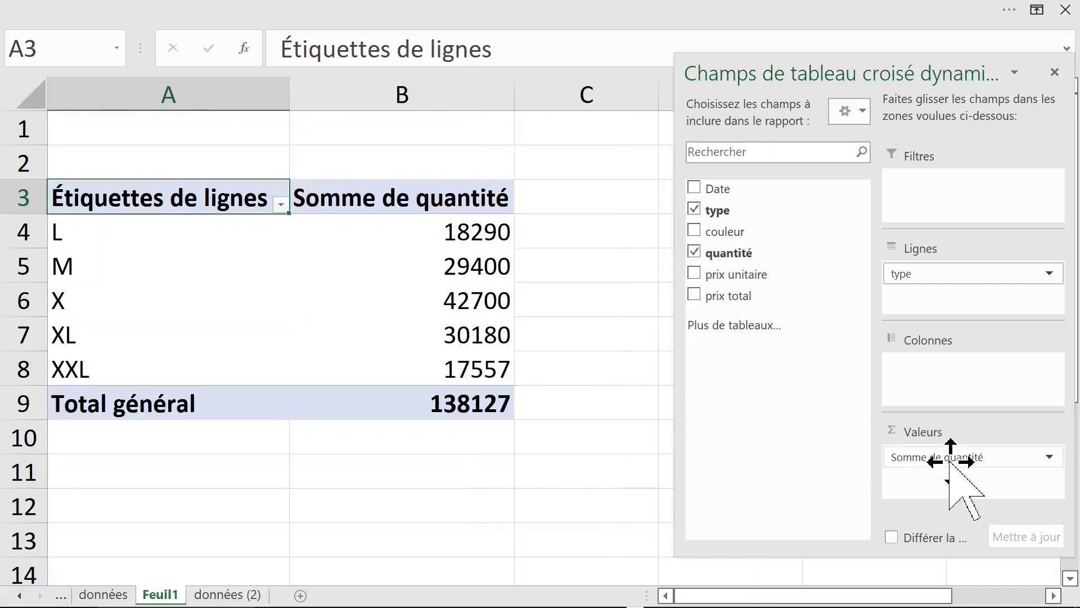
# Move the type field from the rows to the columns and close the field list.
pyautogui.click(935, 273)
pyautogui.moveTo(936, 273); pyautogui.dragTo(930, 360)
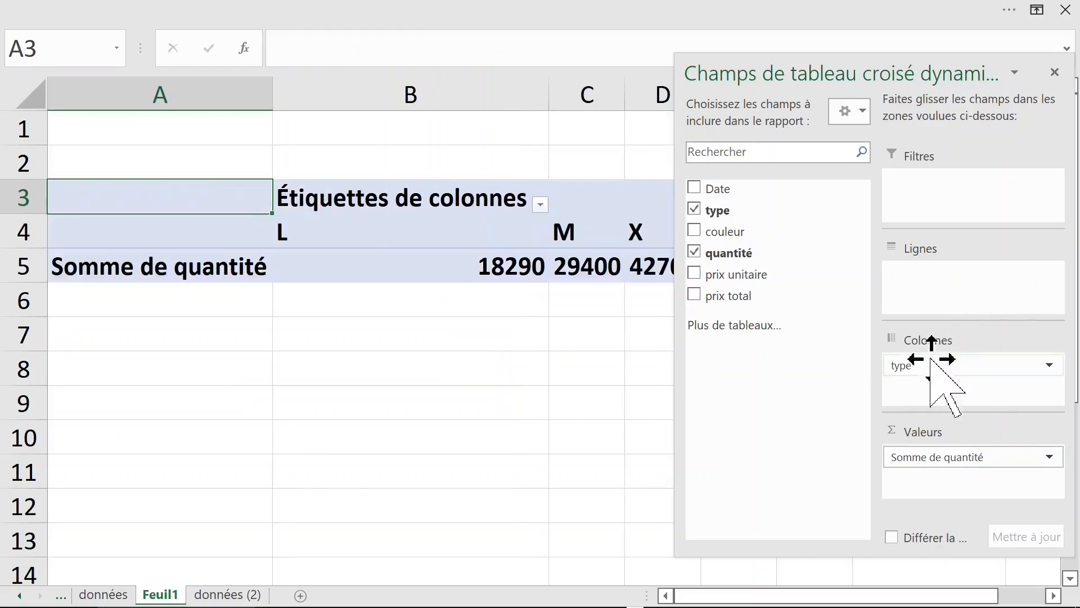
pyautogui.click(511, 395)
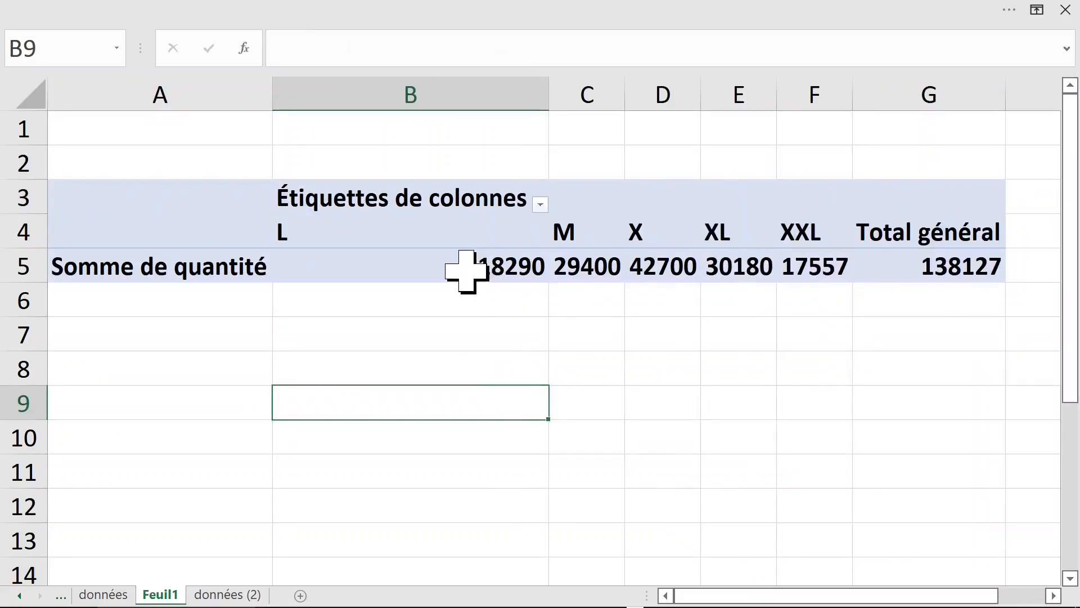
pyautogui.click(499, 262)
pyautogui.click(1055, 72)
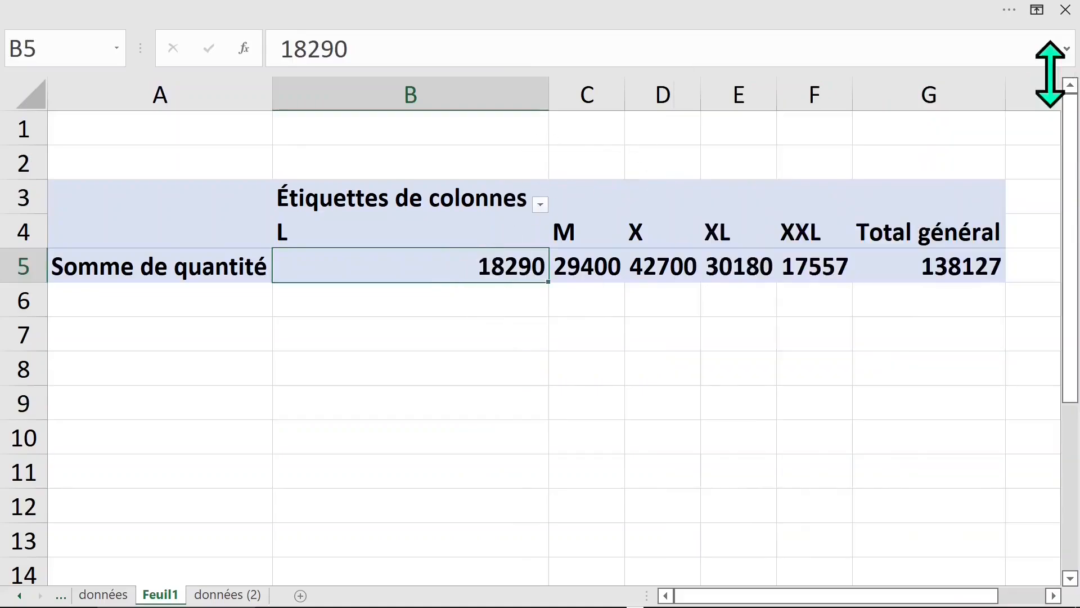
# Change the pivot table's report layout to tabular form.
pyautogui.click(1010, 10)
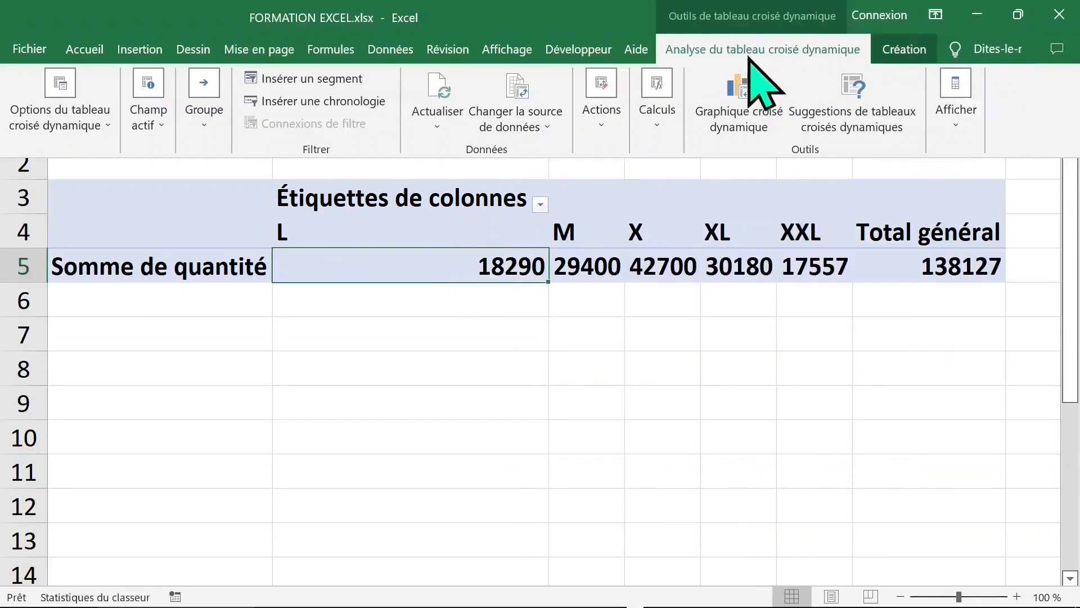
pyautogui.click(906, 50)
pyautogui.click(184, 125)
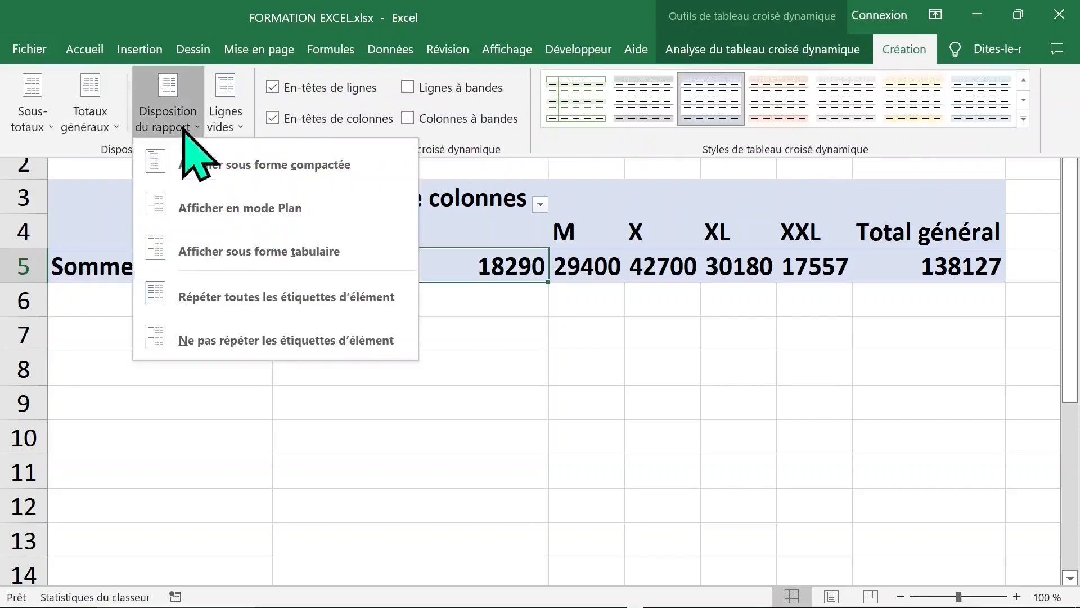
pyautogui.click(222, 251)
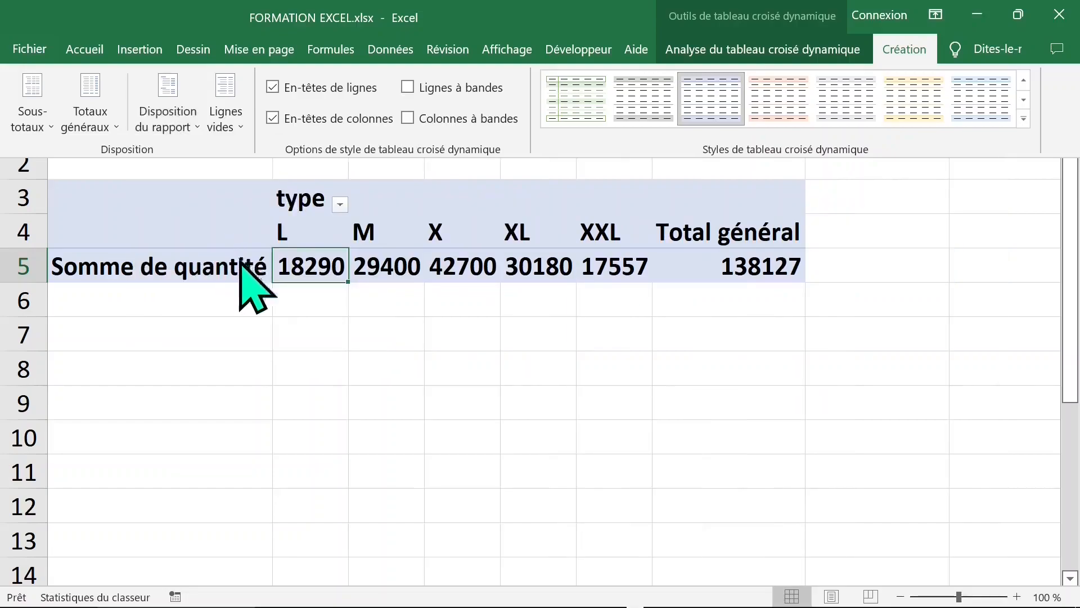
pyautogui.hotkey('ctrl', 'shift', 'F1')
# Reopen the field list, move type back to the rows and add couleur to the columns.
pyautogui.click(363, 233)
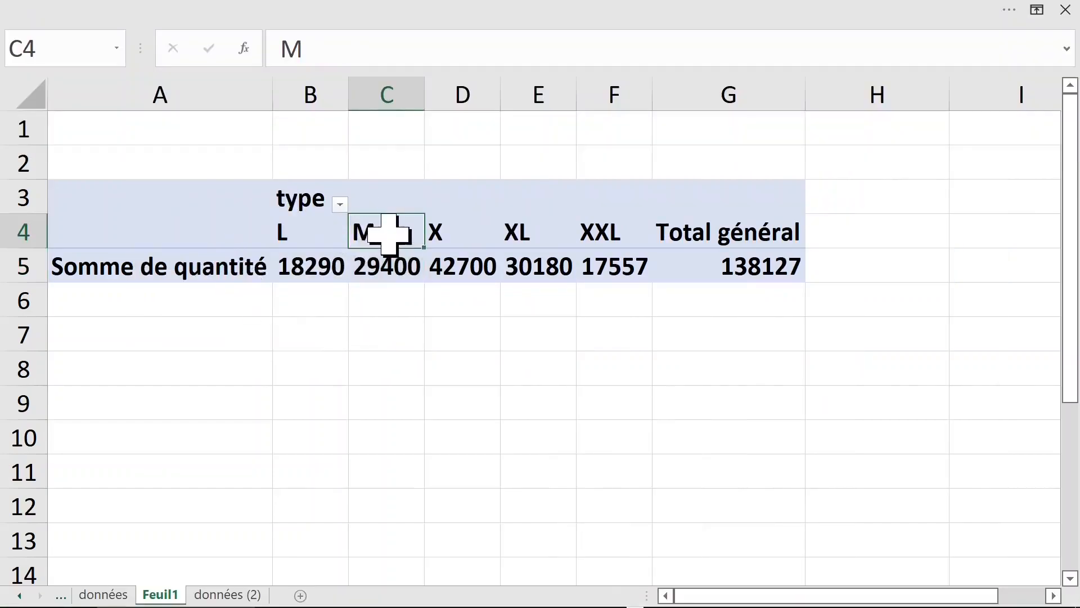
pyautogui.rightClick(386, 231)
pyautogui.click(476, 589)
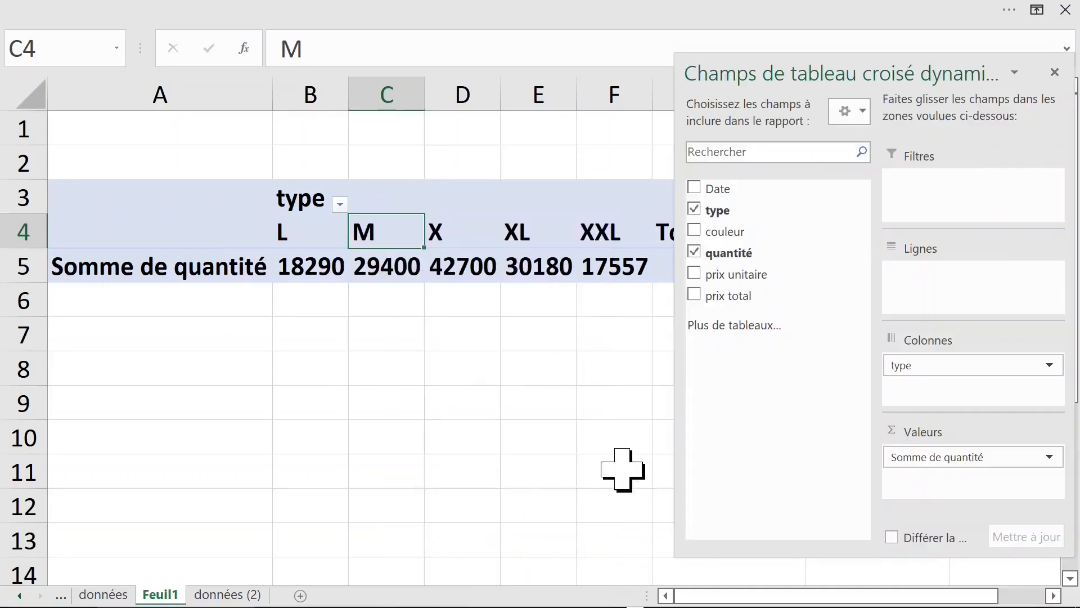
pyautogui.moveTo(968, 366); pyautogui.dragTo(951, 272)
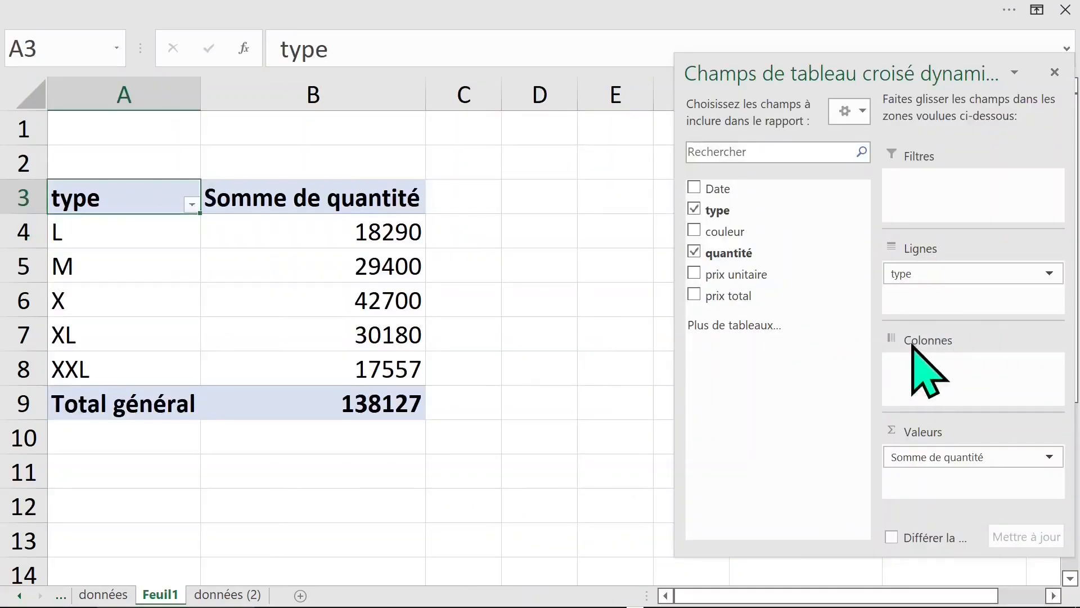
pyautogui.moveTo(752, 235); pyautogui.dragTo(934, 375)
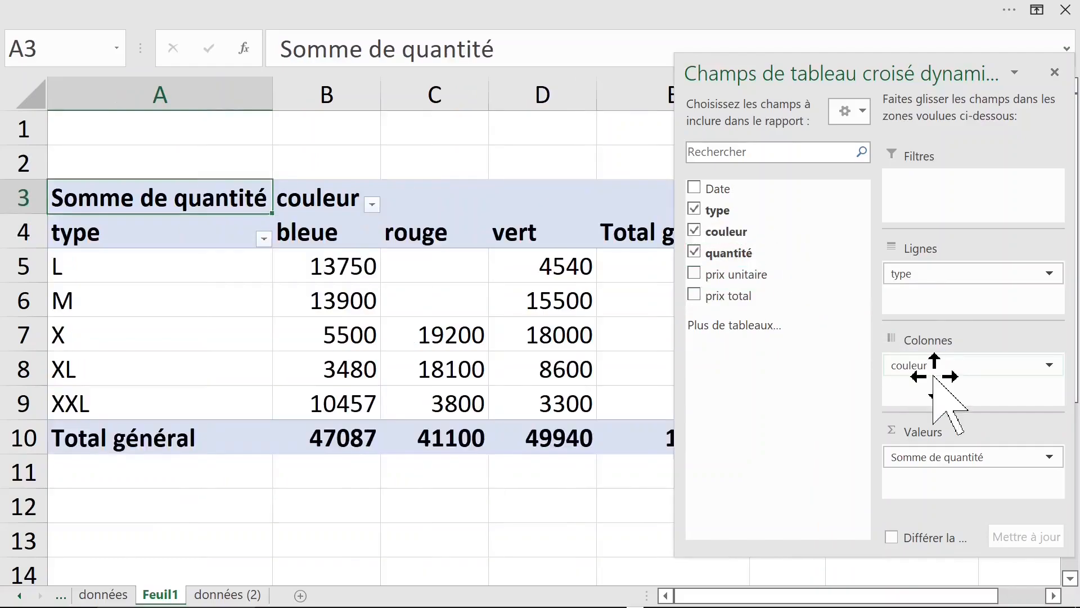
# Close the field list and set the pivot table options to display 0 in empty cells.
pyautogui.click(543, 168)
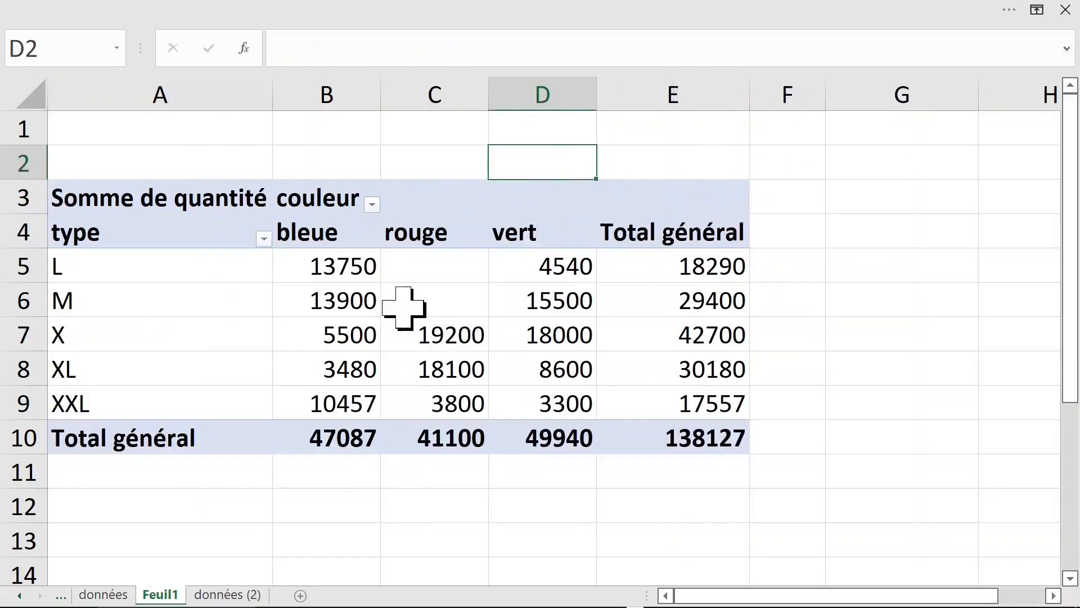
pyautogui.moveTo(401, 271); pyautogui.dragTo(419, 301)
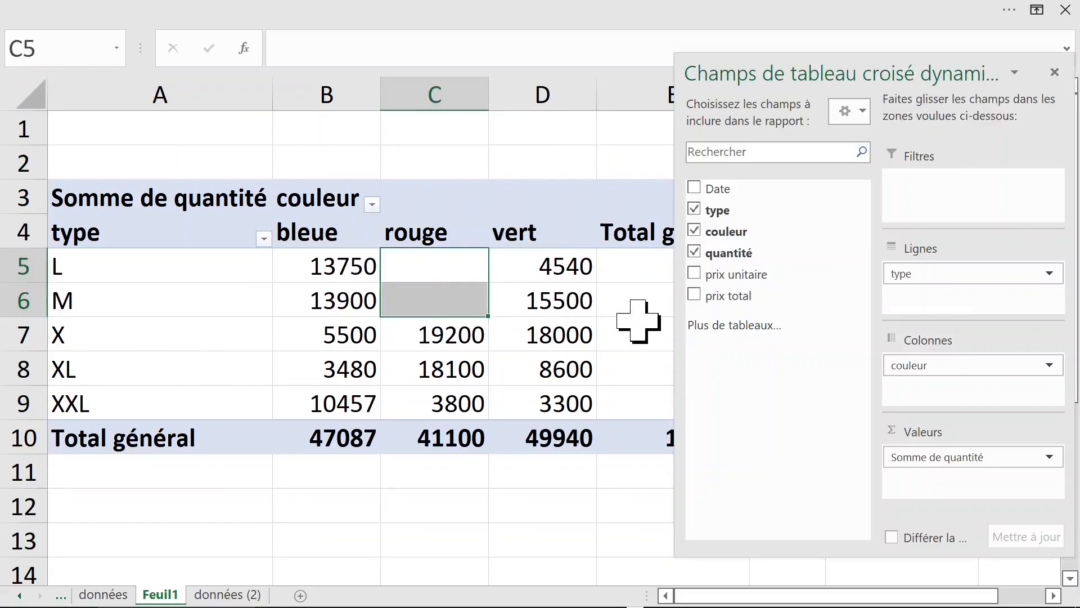
pyautogui.click(1055, 72)
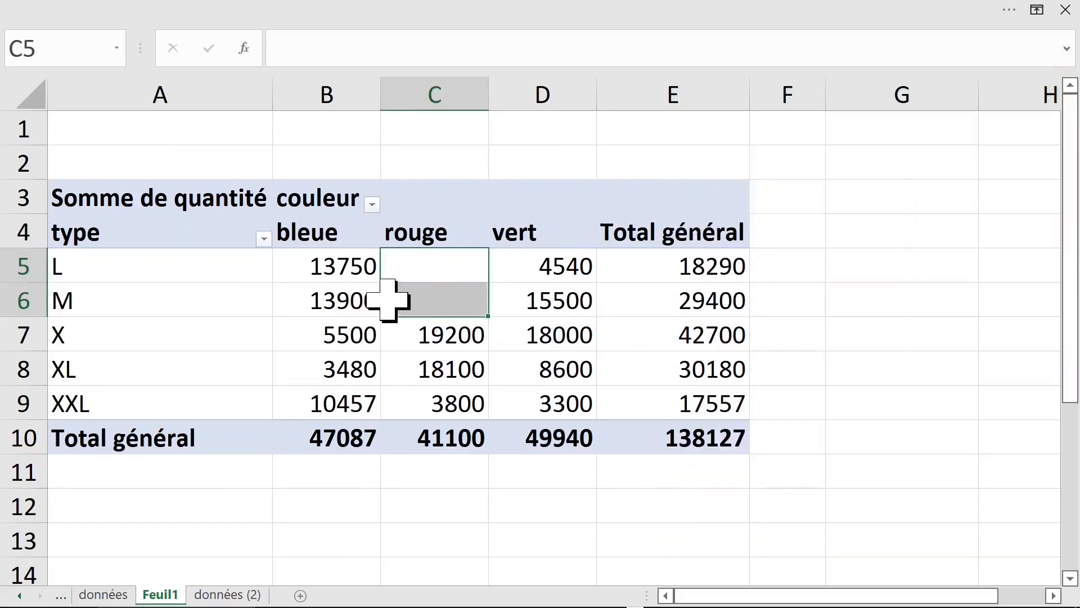
pyautogui.click(415, 271)
pyautogui.rightClick(418, 274)
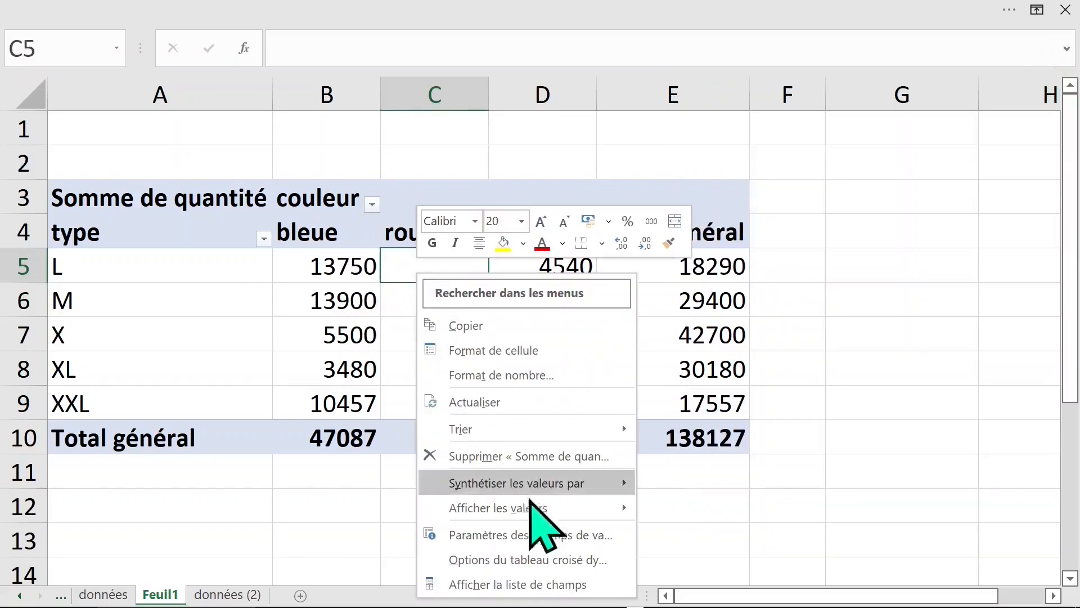
pyautogui.click(544, 559)
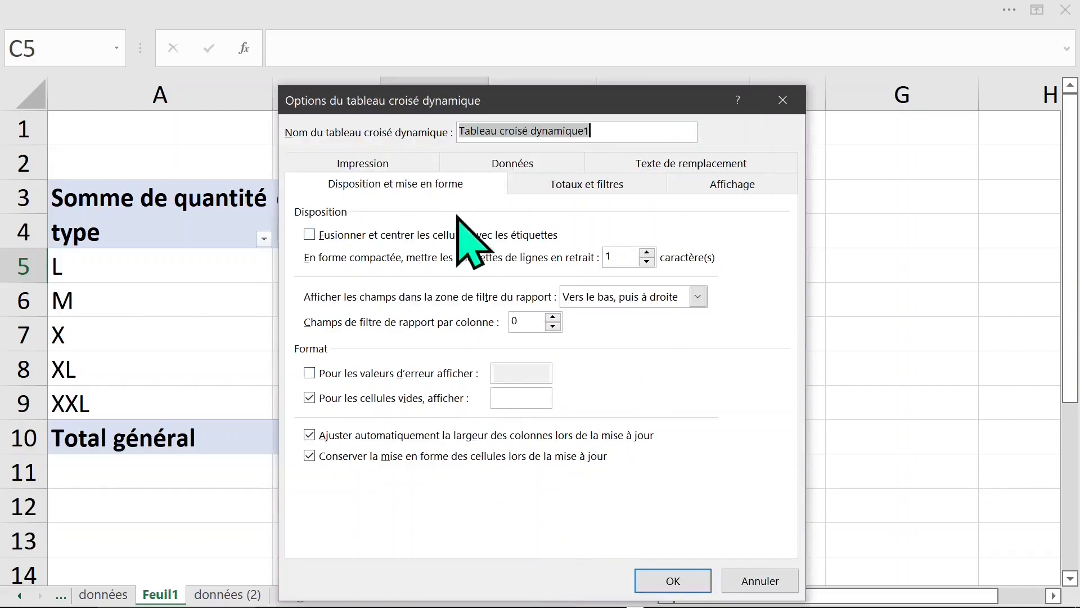
pyautogui.click(355, 184)
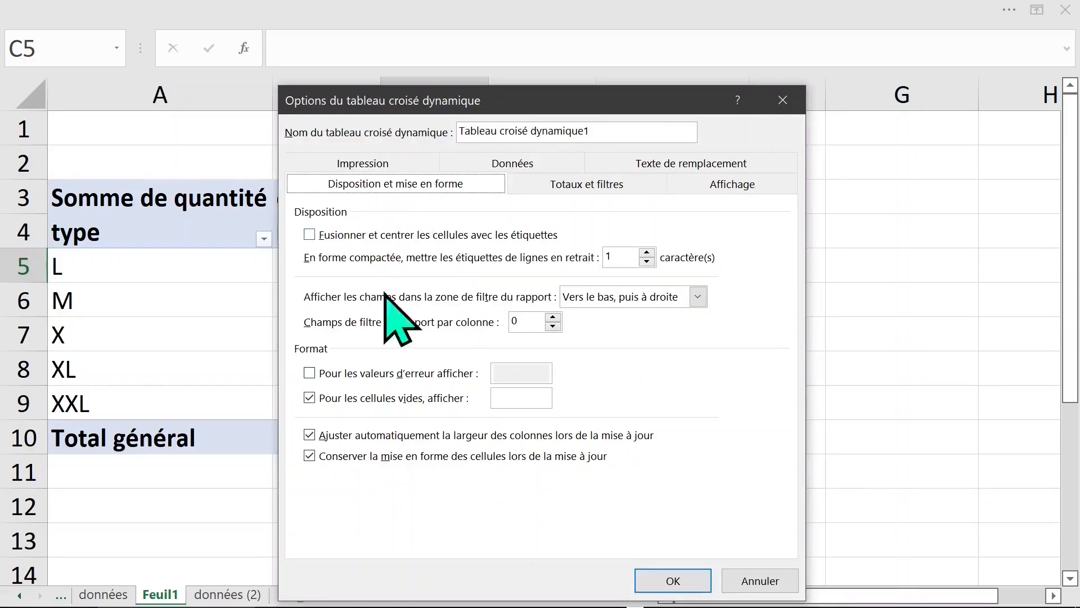
pyautogui.click(308, 398)
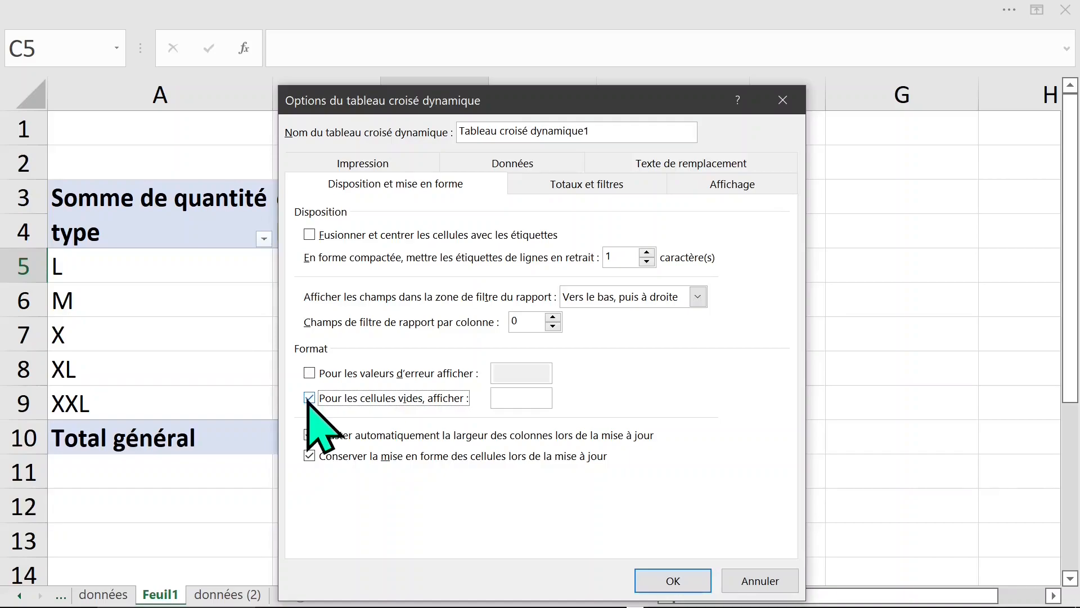
pyautogui.click(309, 397)
pyautogui.click(509, 398)
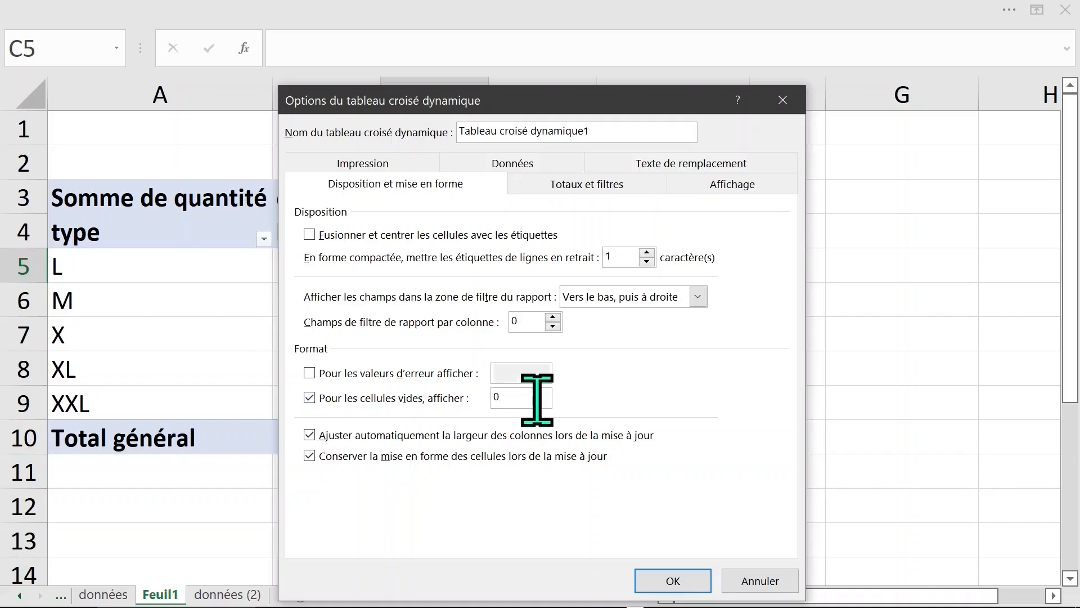
pyautogui.press('Return')
# Examine the quantity values by type and colour and show the pivot table's field list.
pyautogui.moveTo(309, 259); pyautogui.dragTo(585, 436)
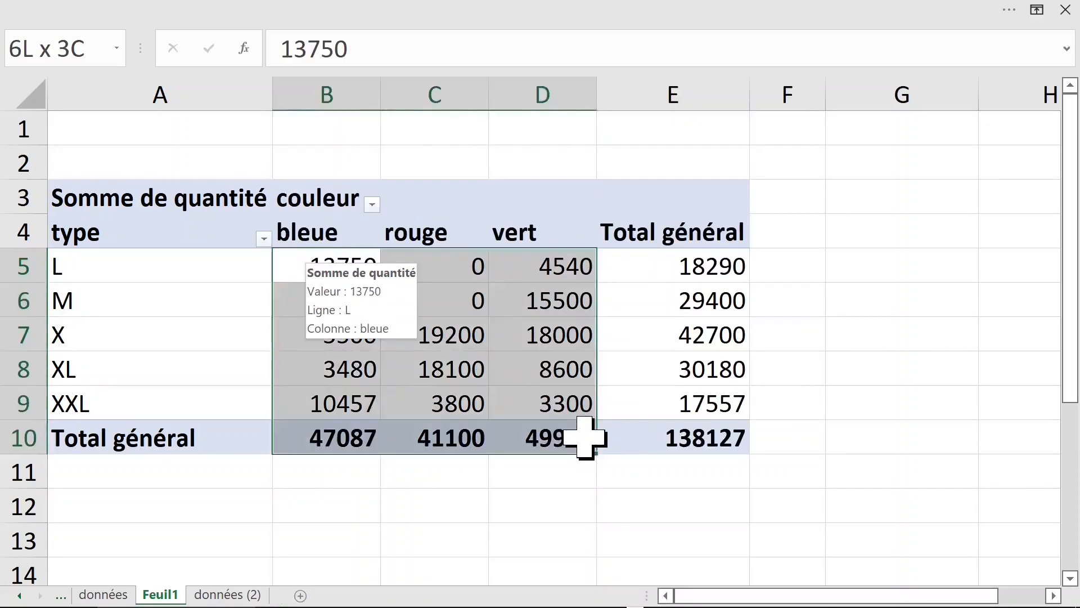
pyautogui.click(350, 340)
pyautogui.click(323, 300)
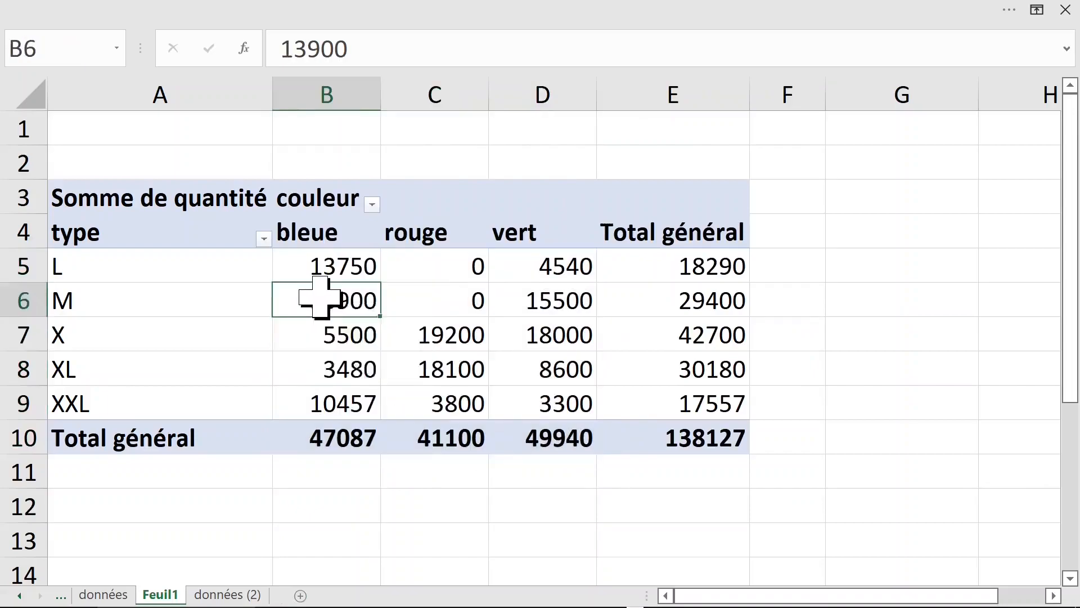
pyautogui.rightClick(320, 297)
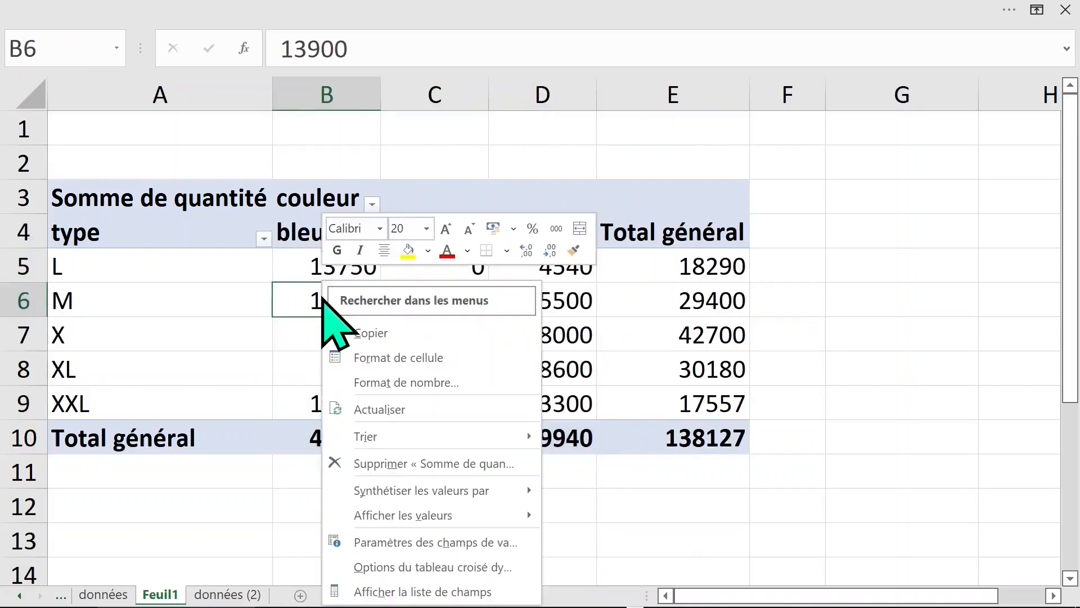
pyautogui.click(448, 590)
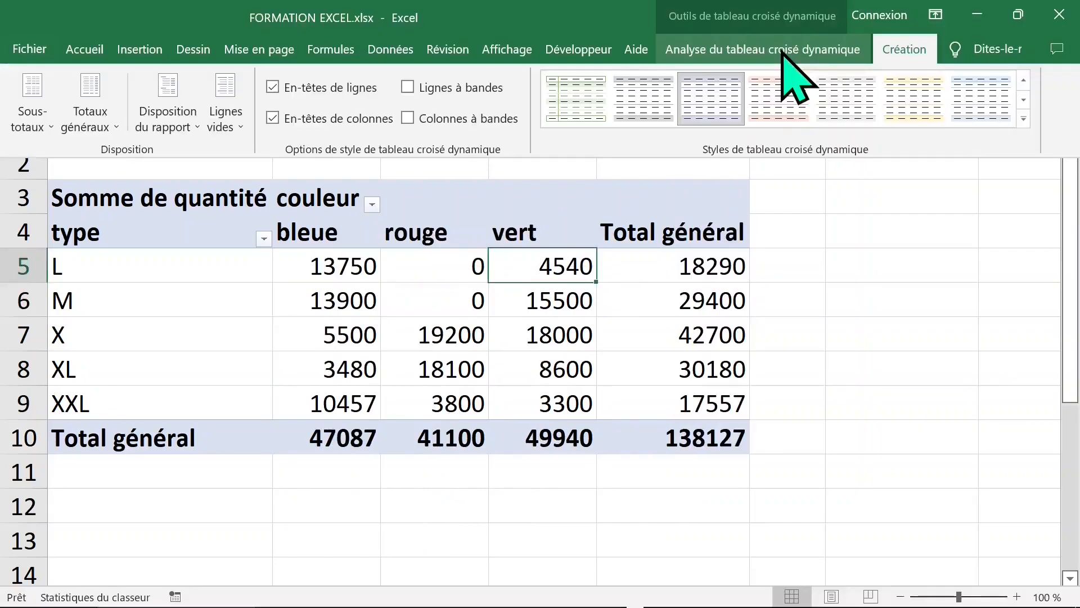
# Show the pivot table's field list, move couleur to the rows and move type to the columns.
pyautogui.click(781, 50)
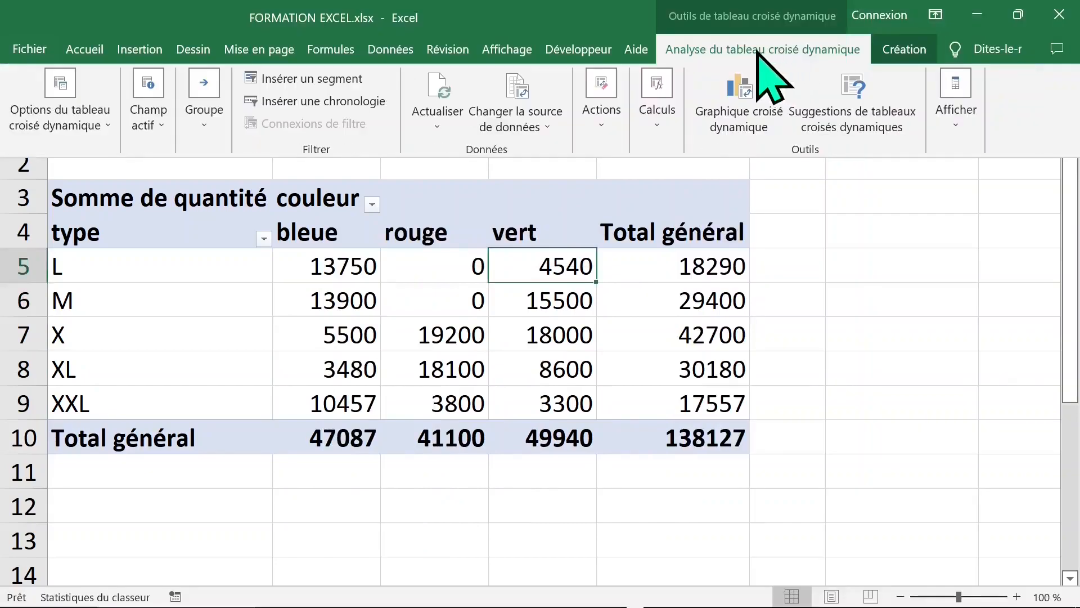
pyautogui.click(957, 107)
pyautogui.click(942, 219)
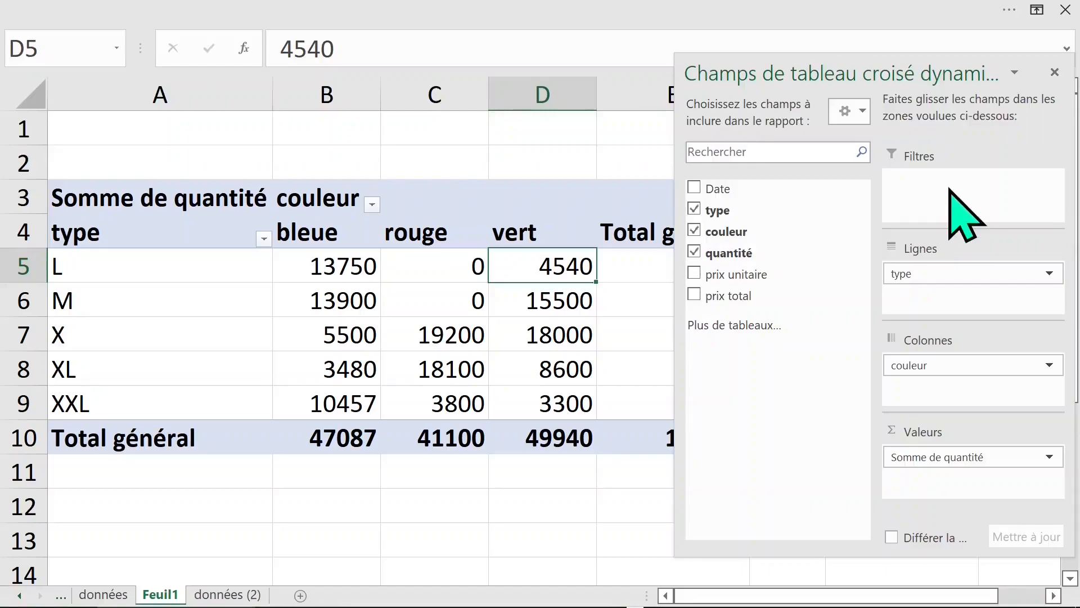
pyautogui.moveTo(970, 366); pyautogui.dragTo(964, 277)
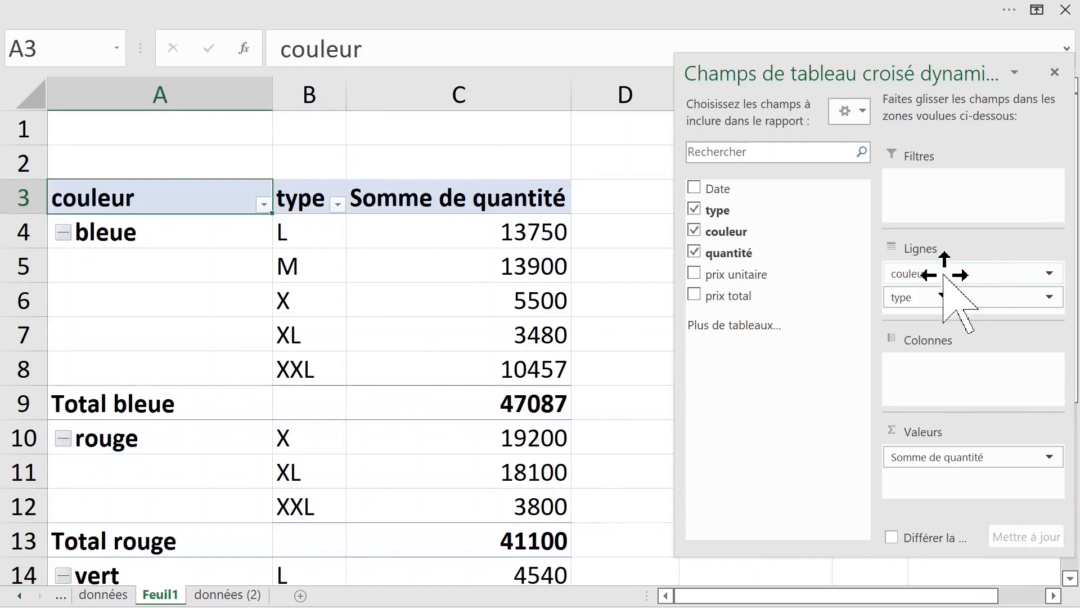
pyautogui.moveTo(948, 295); pyautogui.dragTo(941, 382)
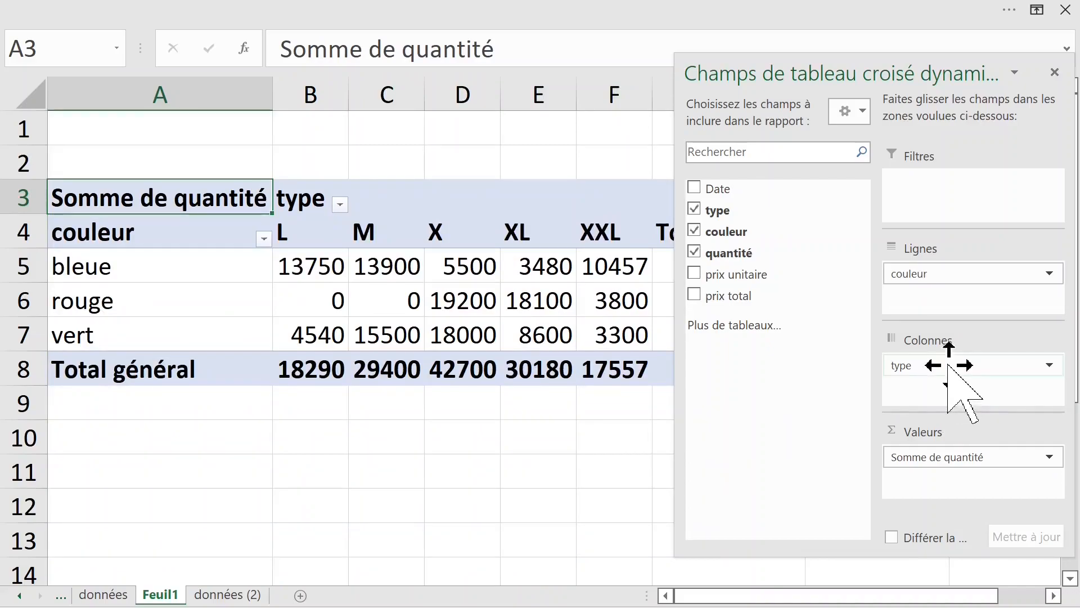
# Move type back into the rows beneath couleur and close the field list.
pyautogui.moveTo(949, 365); pyautogui.dragTo(954, 304)
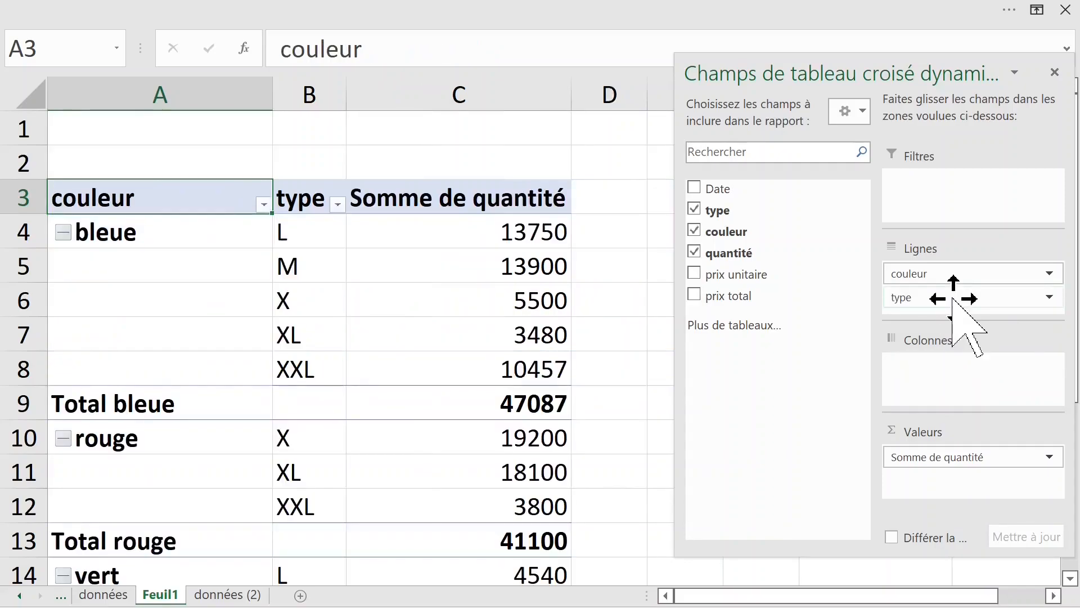
pyautogui.click(561, 290)
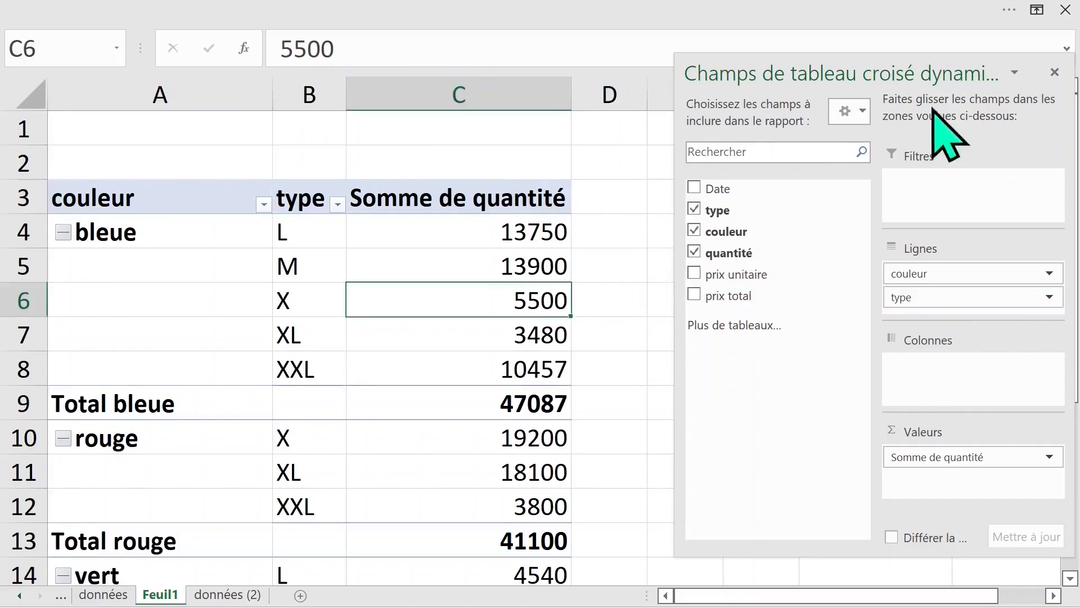
pyautogui.click(1054, 72)
# Select the empty couleur label cells A5:A8 and set the report layout to repeat all item labels.
pyautogui.click(287, 235)
pyautogui.moveTo(128, 241); pyautogui.dragTo(125, 366)
pyautogui.click(290, 232)
pyautogui.click(180, 240)
pyautogui.moveTo(161, 264); pyautogui.dragTo(160, 369)
pyautogui.click(1009, 10)
pyautogui.click(905, 50)
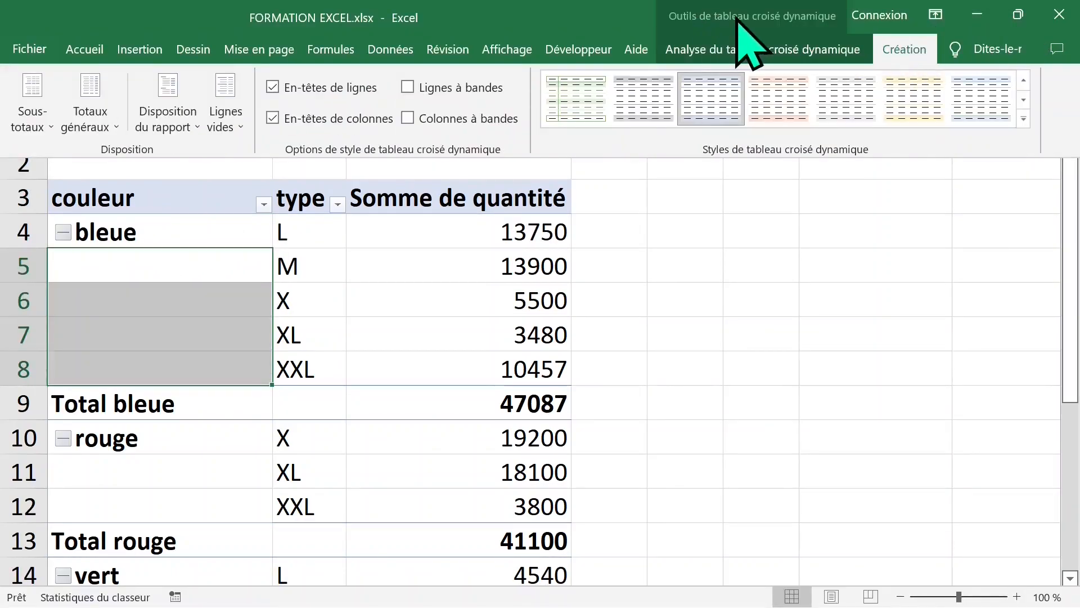
pyautogui.click(180, 132)
pyautogui.click(236, 297)
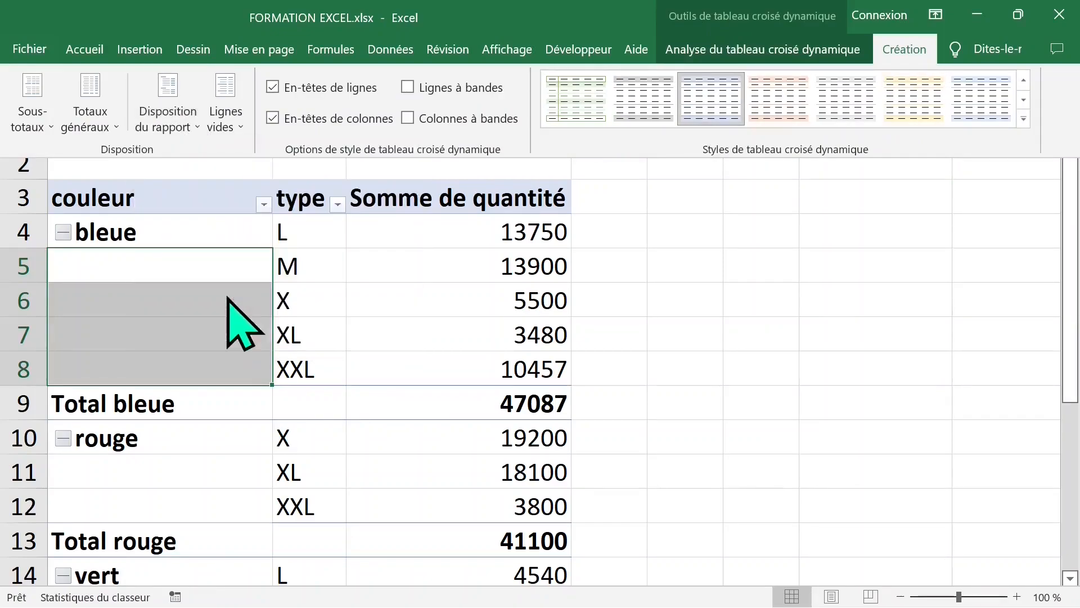
# Switch the report layout to not repeating item labels and back to repeating all of them.
pyautogui.click(195, 123)
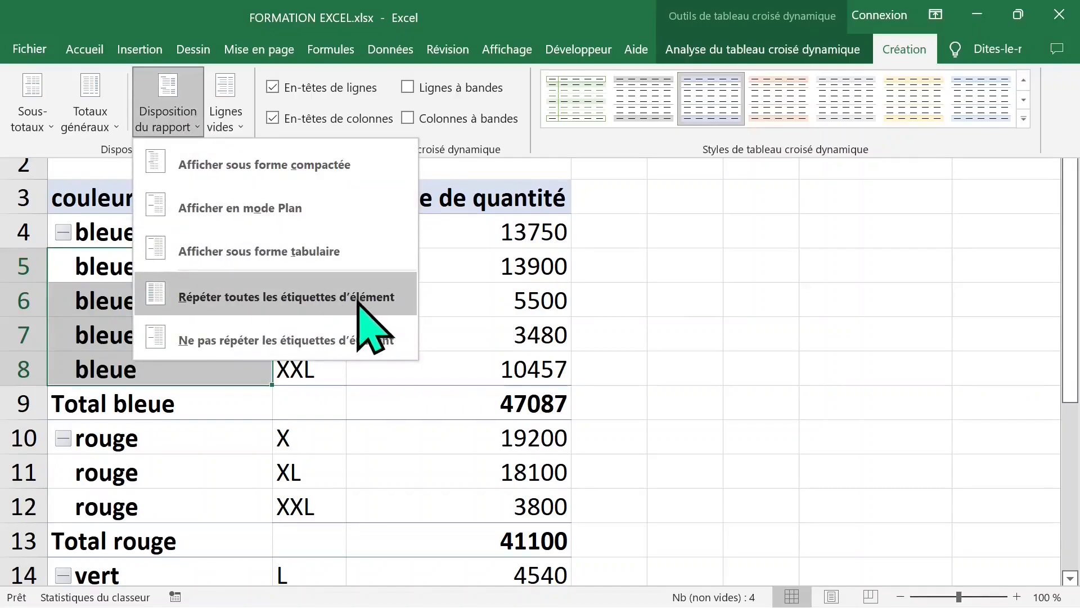
pyautogui.click(262, 340)
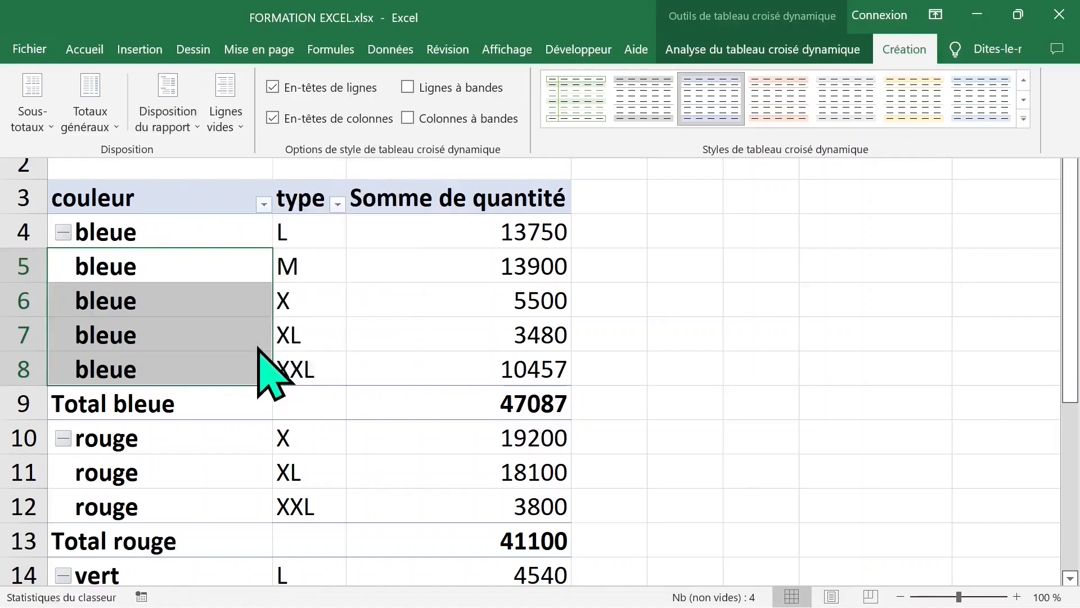
pyautogui.click(200, 130)
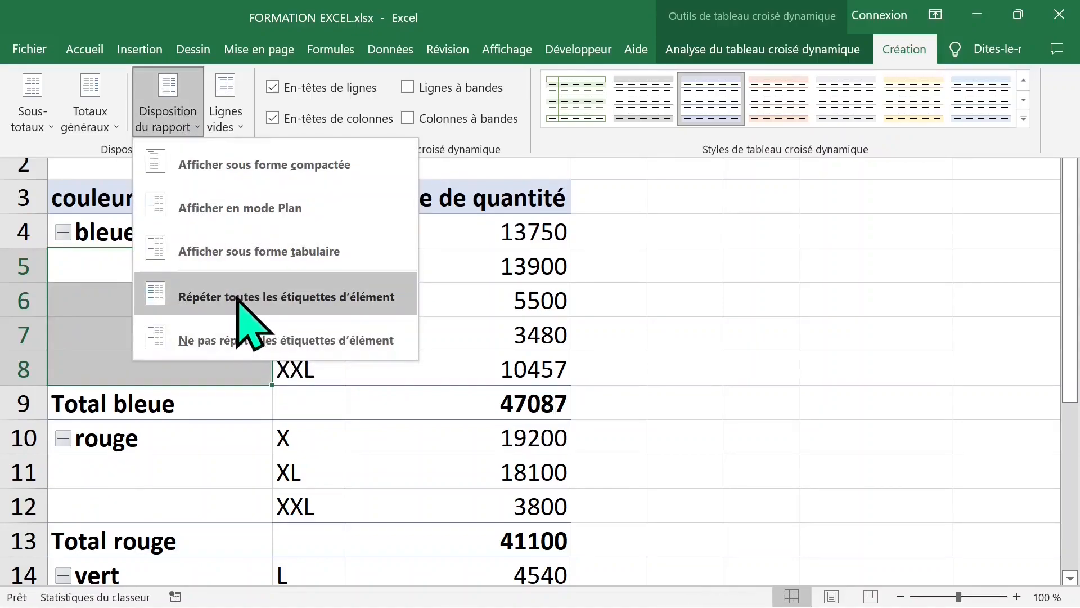
pyautogui.click(239, 300)
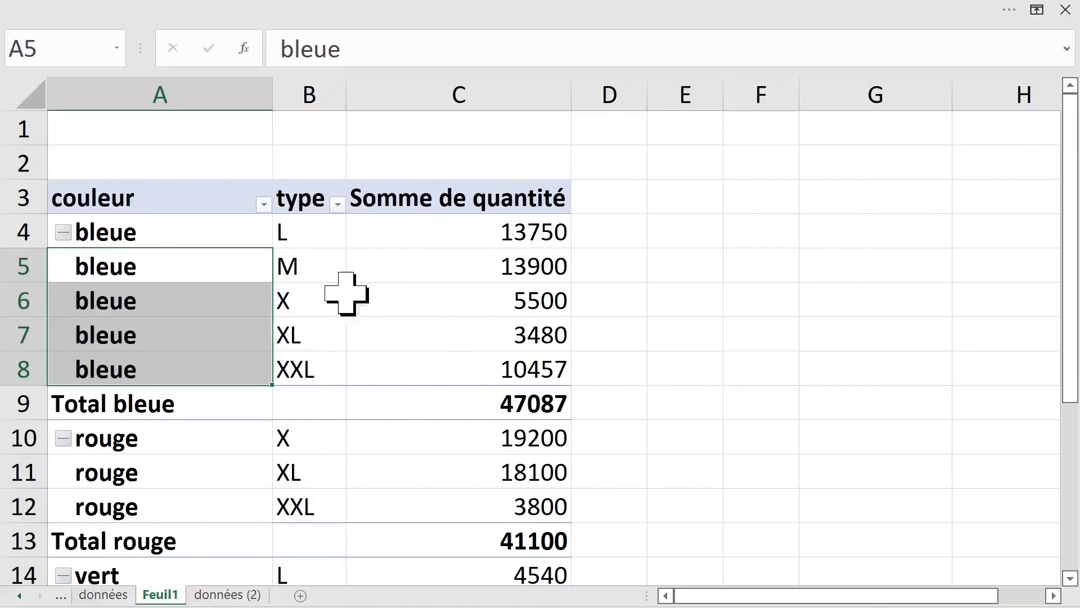
# Show the field list and move type above couleur in the pivot table's rows.
pyautogui.click(340, 275)
pyautogui.click(333, 277)
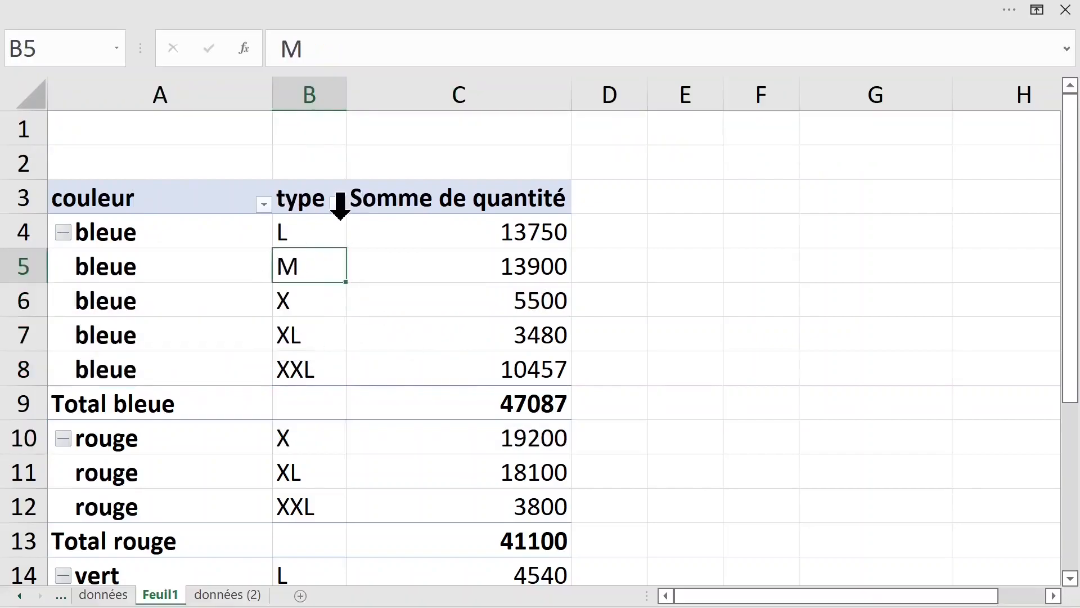
pyautogui.click(309, 116)
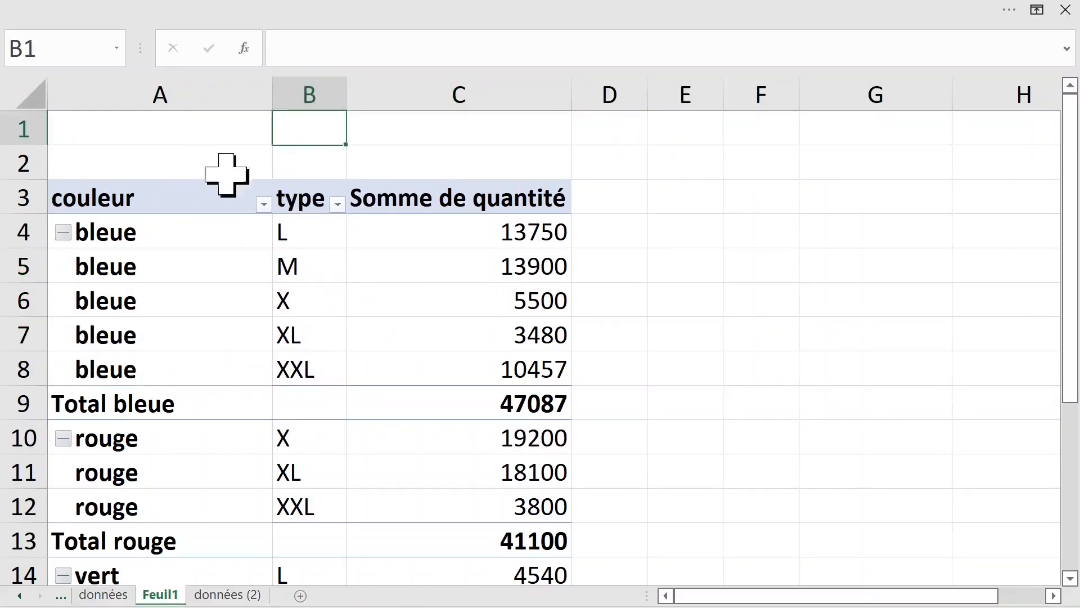
pyautogui.click(309, 90)
pyautogui.click(160, 93)
pyautogui.click(217, 238)
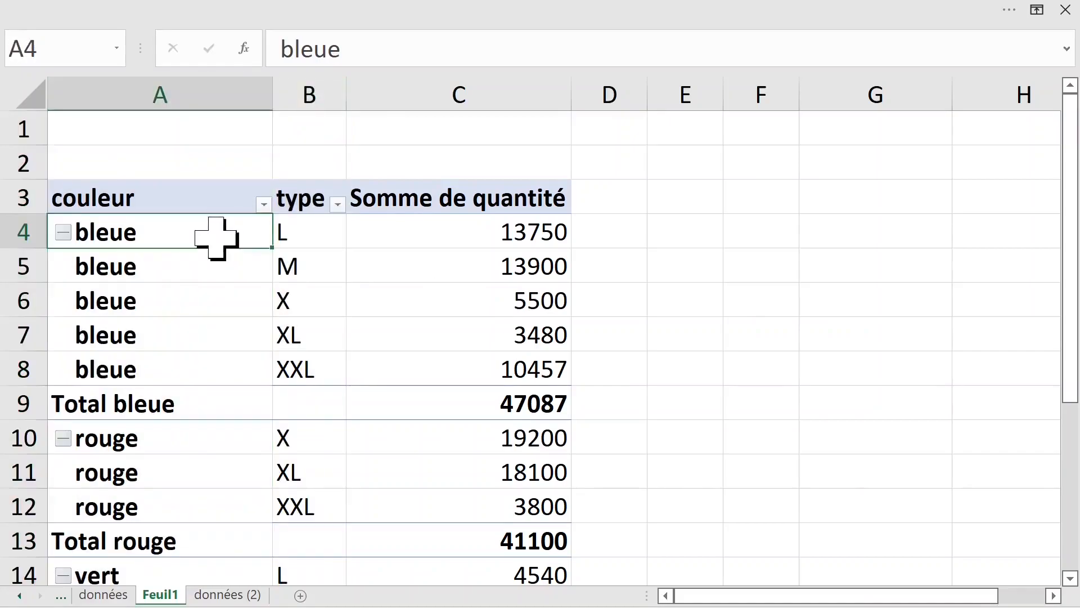
pyautogui.rightClick(191, 235)
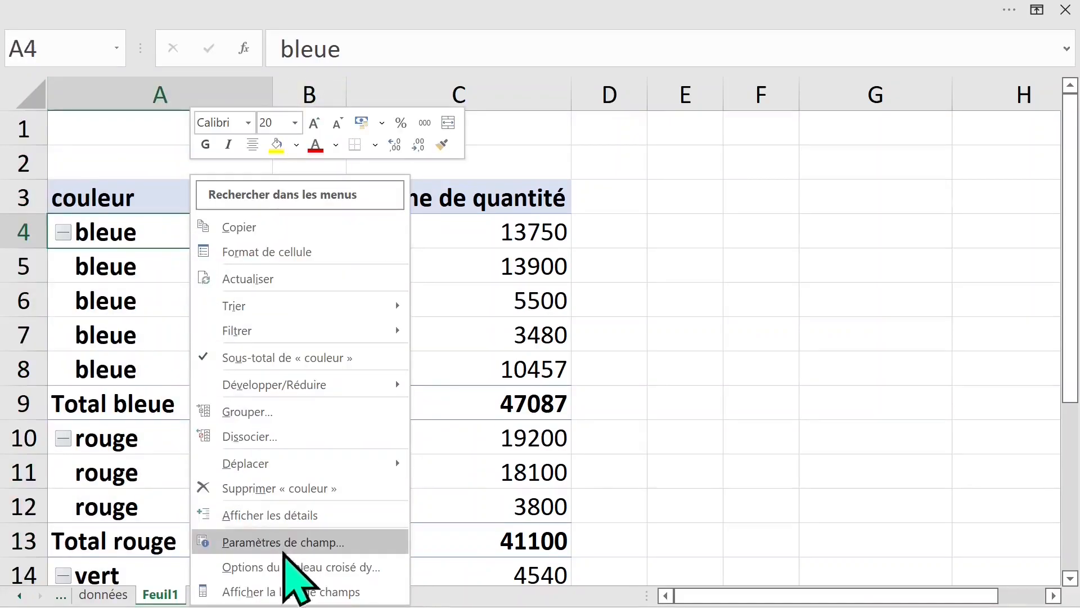
pyautogui.click(292, 592)
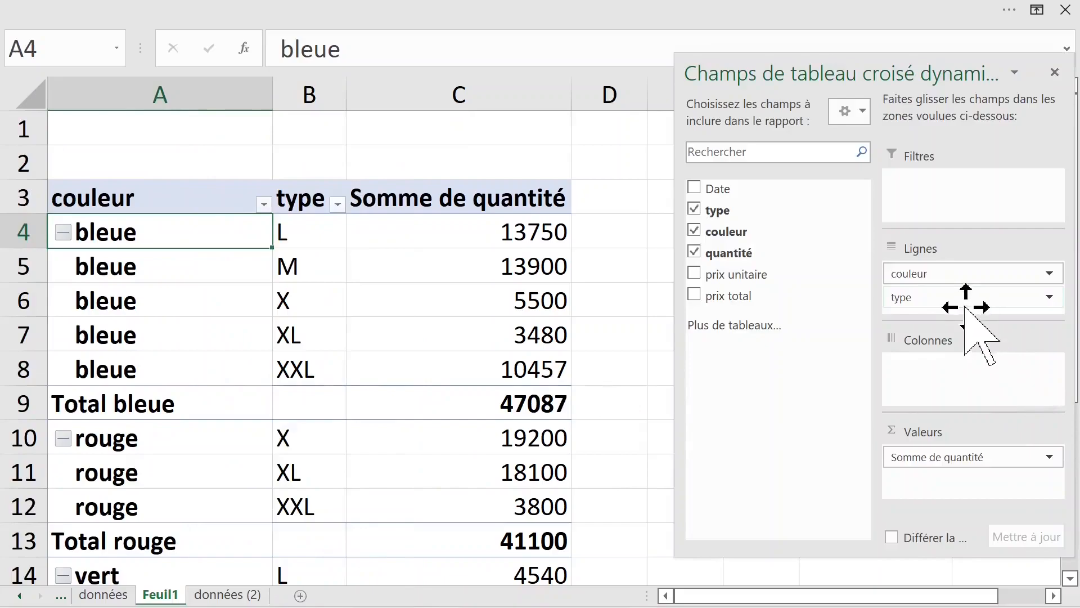
pyautogui.moveTo(966, 302); pyautogui.dragTo(966, 269)
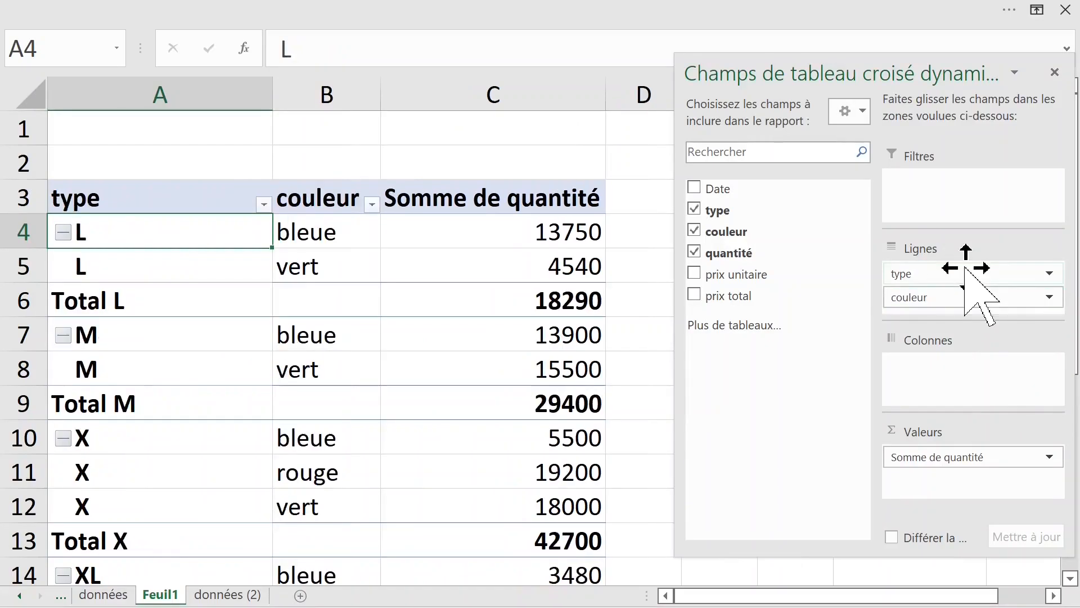
# Move couleur from the rows to the columns, leaving type as the only row field.
pyautogui.click(261, 266)
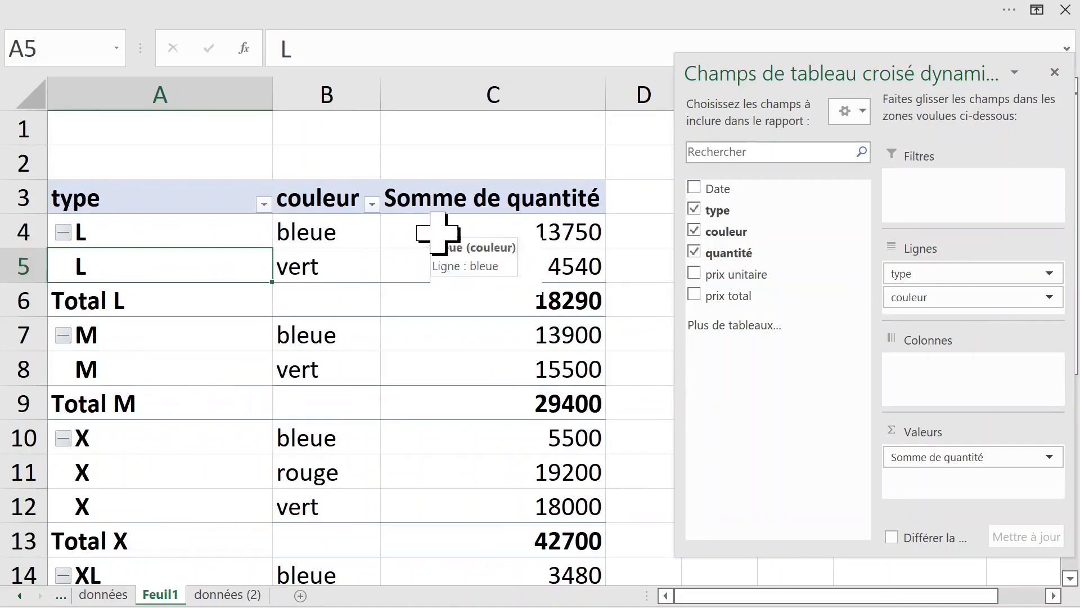
pyautogui.click(148, 233)
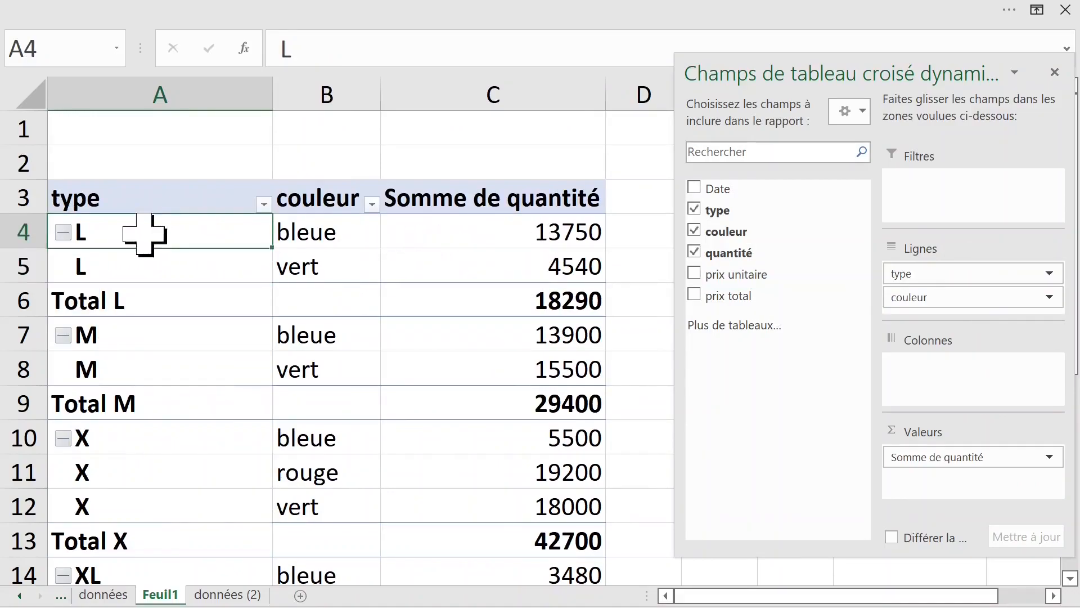
pyautogui.click(145, 84)
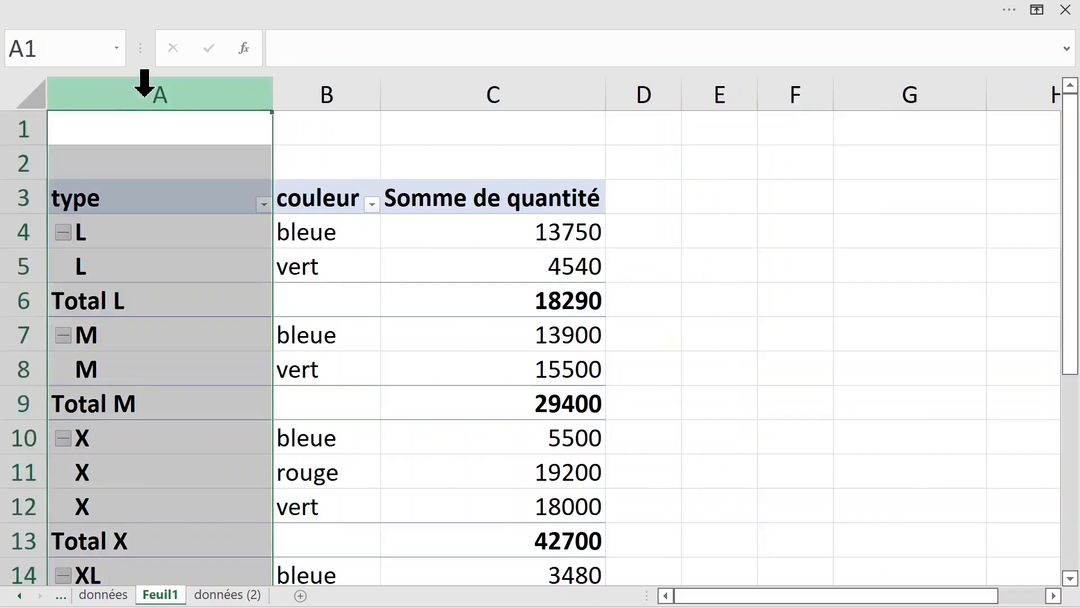
pyautogui.click(299, 85)
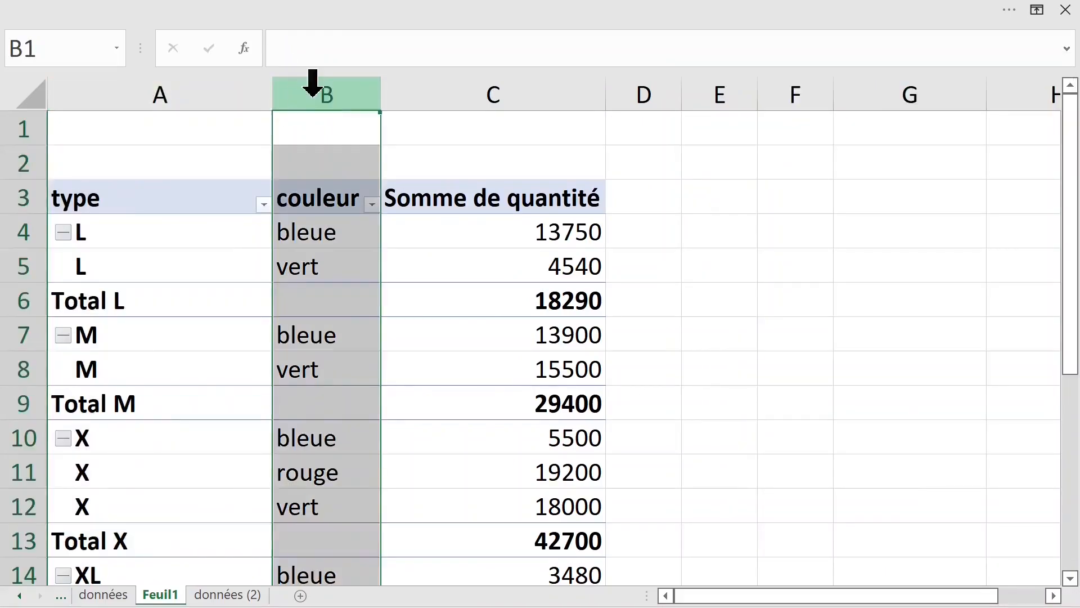
pyautogui.click(332, 228)
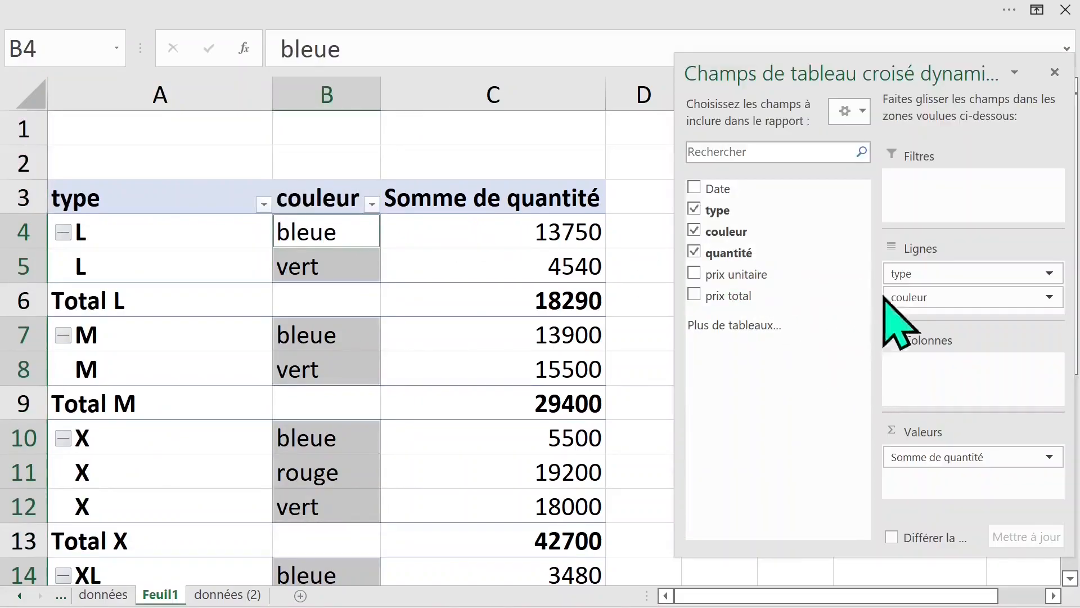
pyautogui.moveTo(914, 295); pyautogui.dragTo(916, 367)
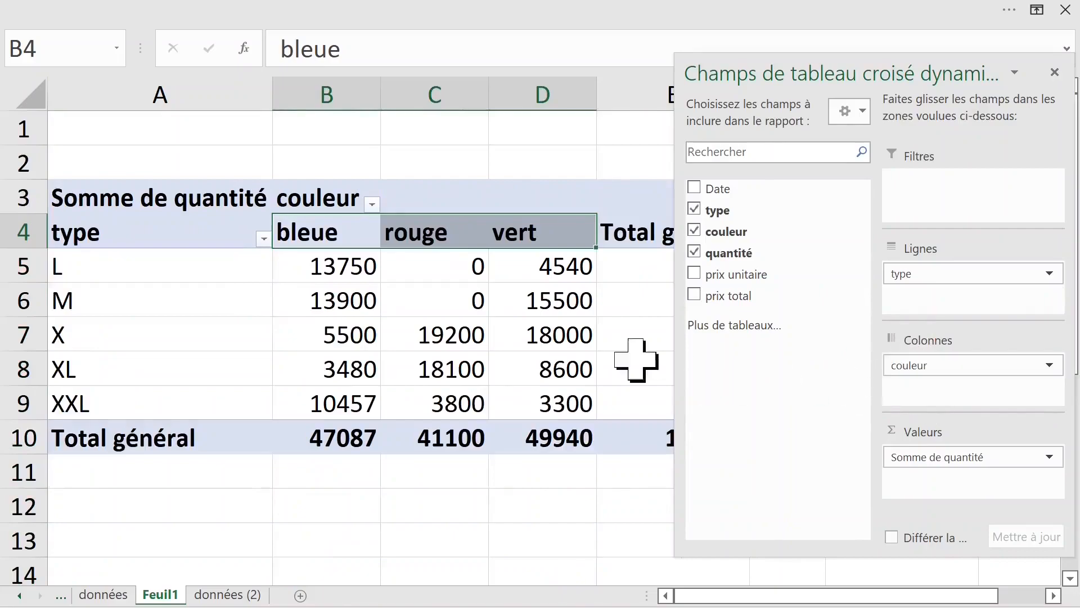
# Examine the type rows and couleur columns of the pivot table and close its field list.
pyautogui.click(534, 478)
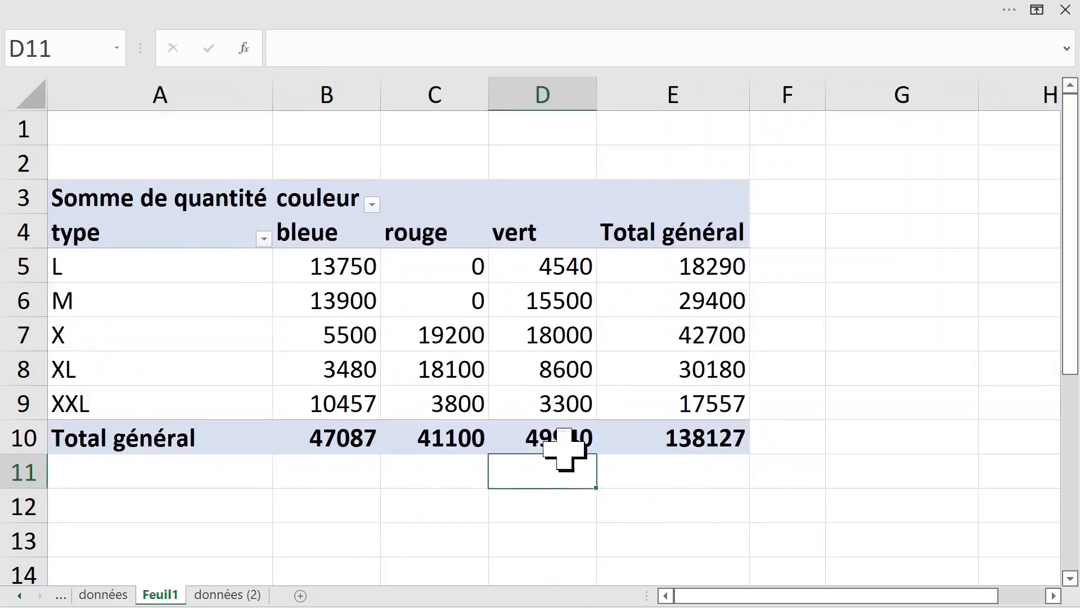
pyautogui.click(148, 266)
pyautogui.click(153, 93)
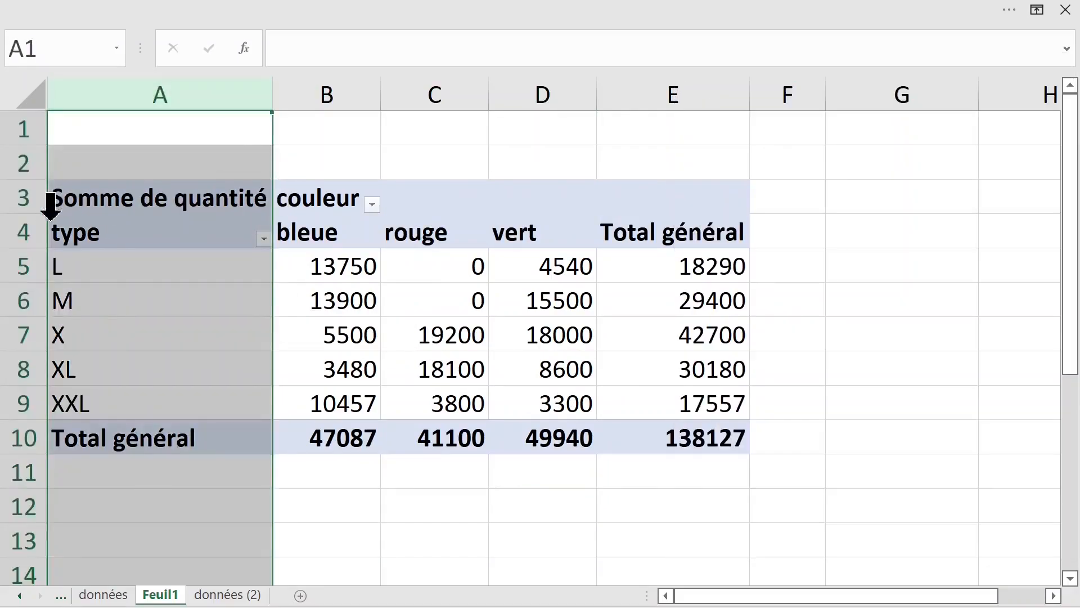
pyautogui.click(29, 229)
pyautogui.click(372, 297)
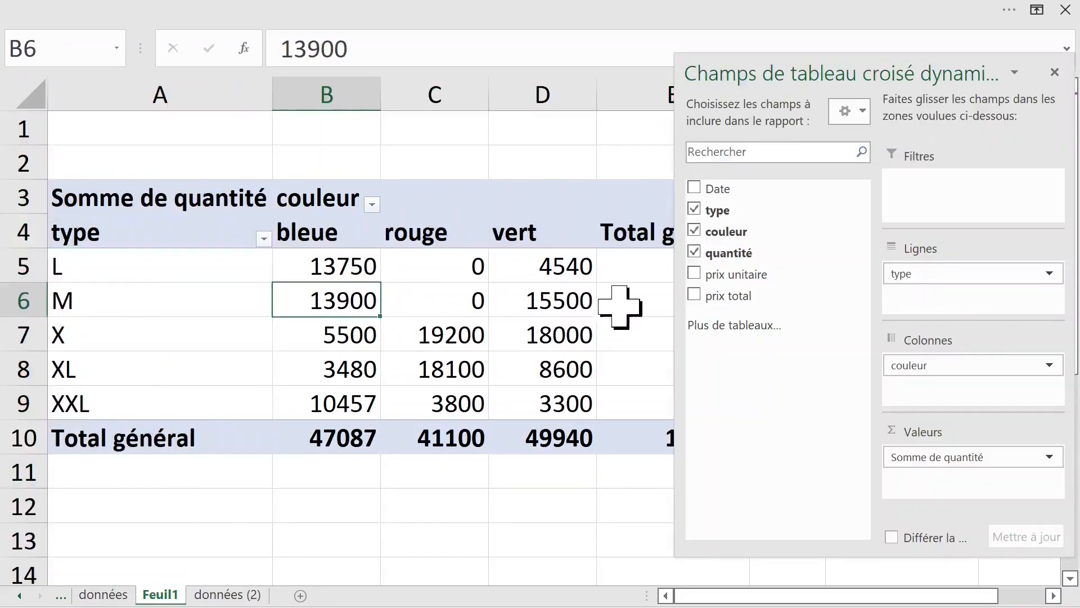
pyautogui.click(1054, 71)
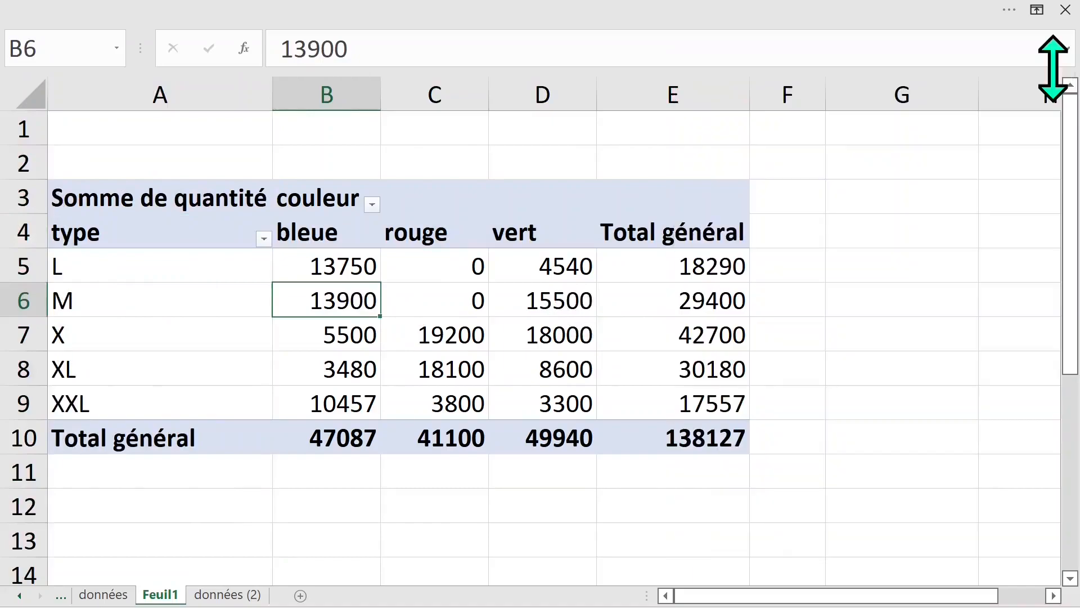
# Show the source records behind the quantity for type M in vert on a new sheet.
pyautogui.click(163, 302)
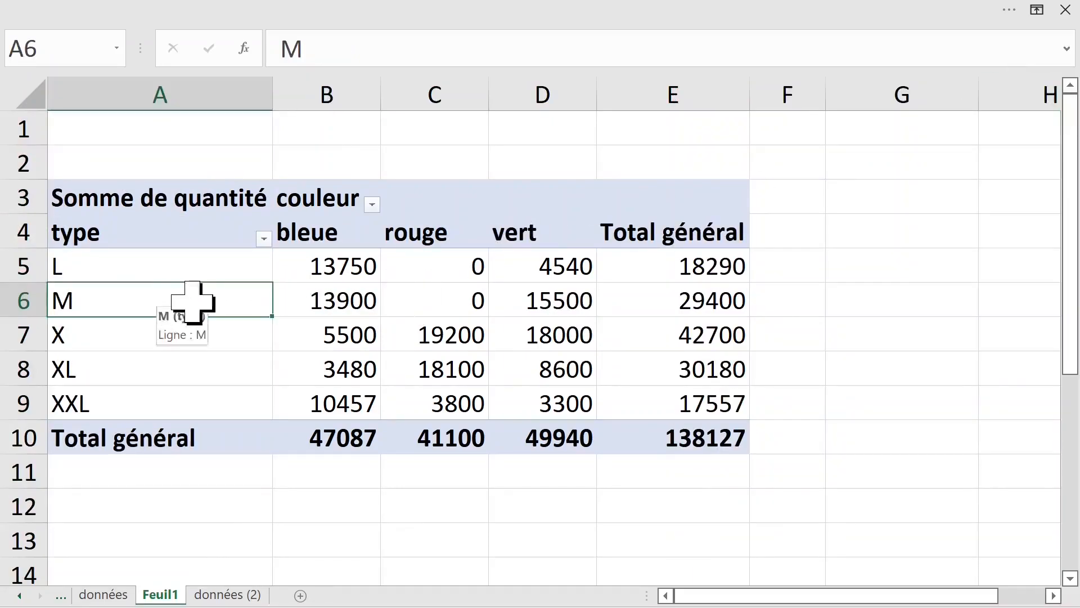
pyautogui.click(569, 304)
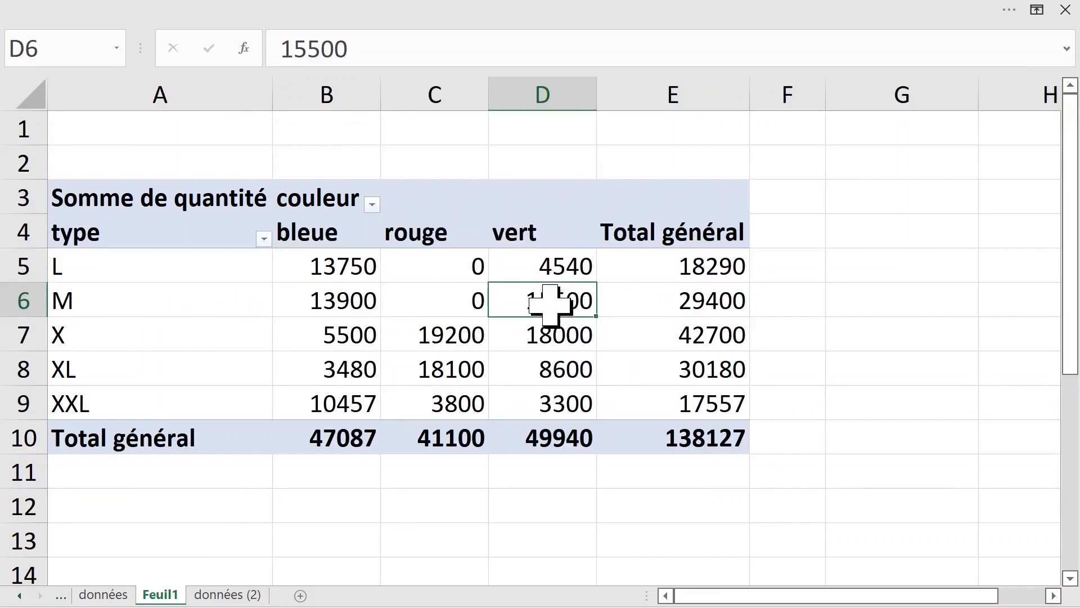
pyautogui.moveTo(538, 307)
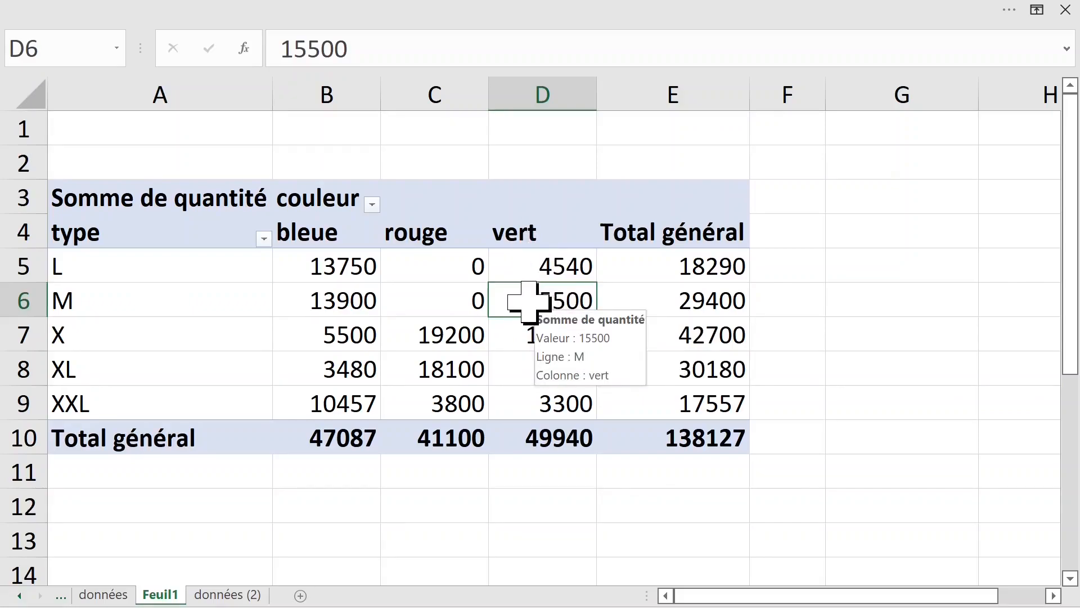
pyautogui.doubleClick(529, 302)
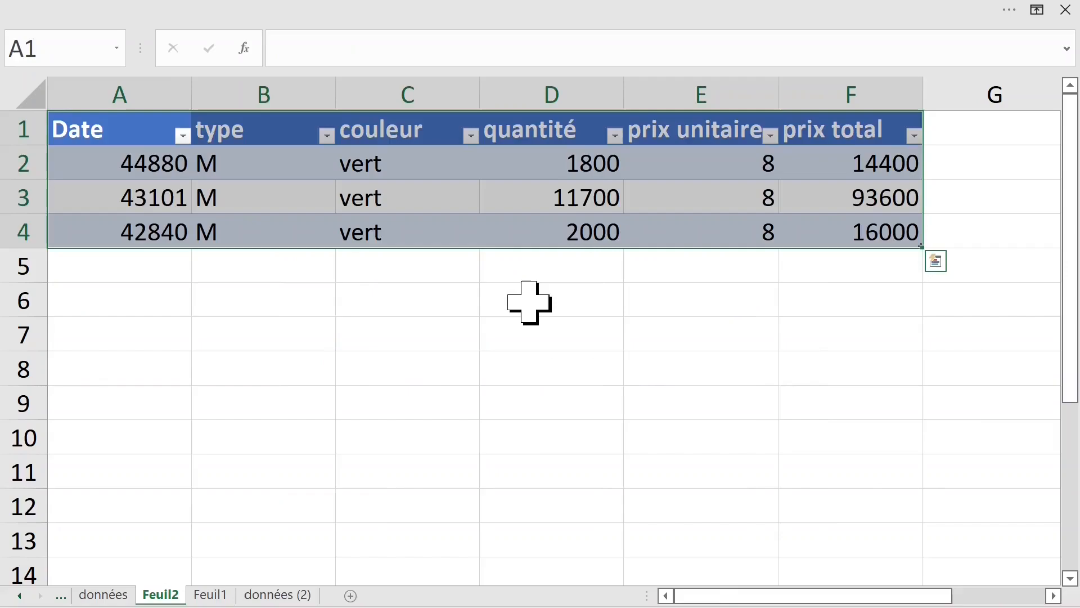
# Delete the detail sheet Feuil2 and select the bleue quantity for type M in the pivot table.
pyautogui.rightClick(161, 598)
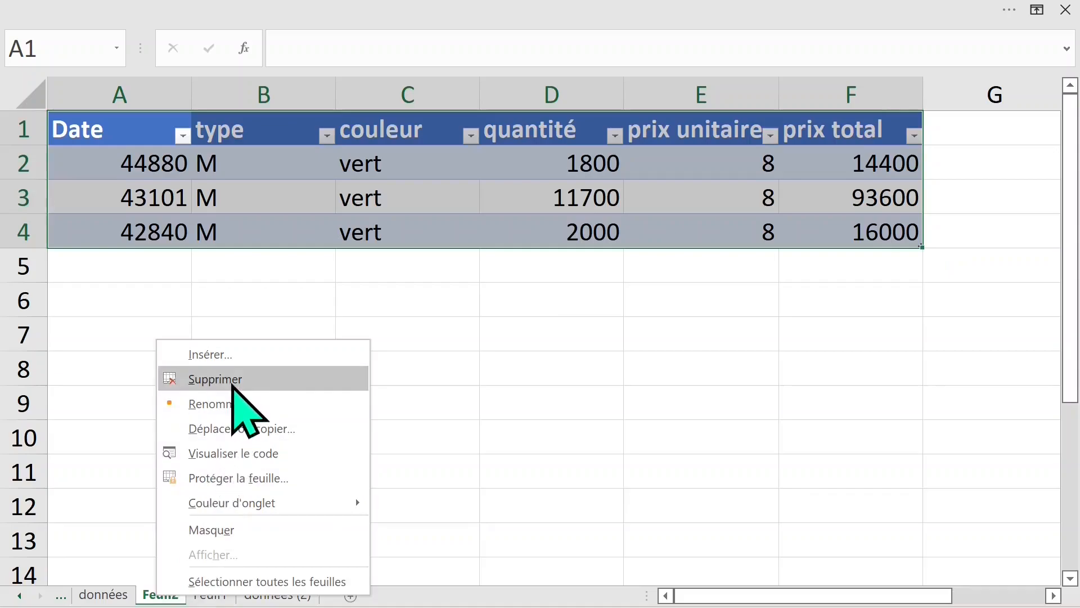
pyautogui.click(233, 389)
pyautogui.click(497, 371)
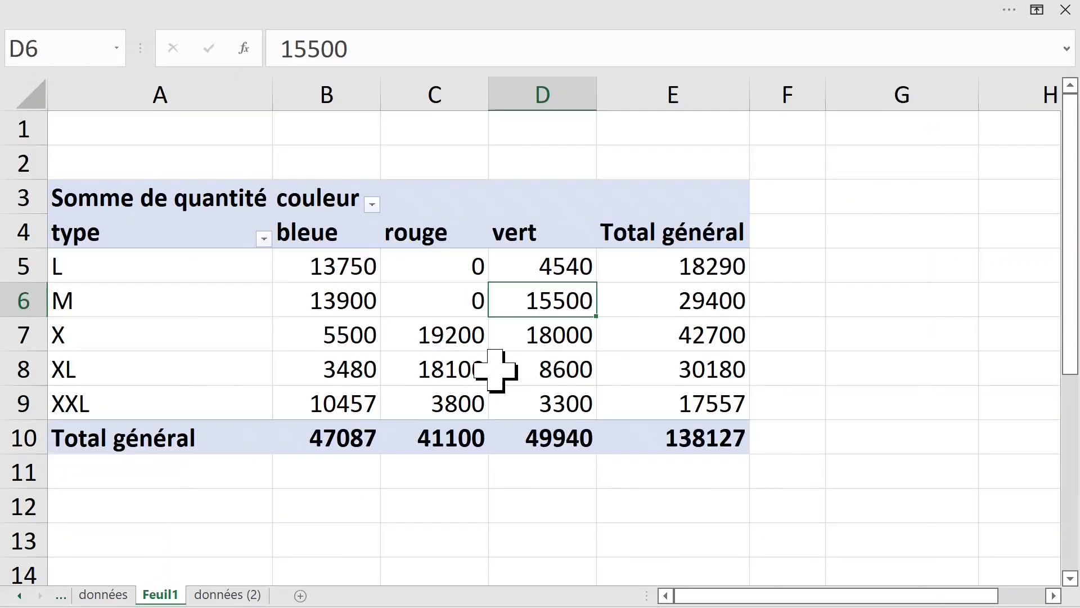
pyautogui.click(362, 341)
pyautogui.click(335, 297)
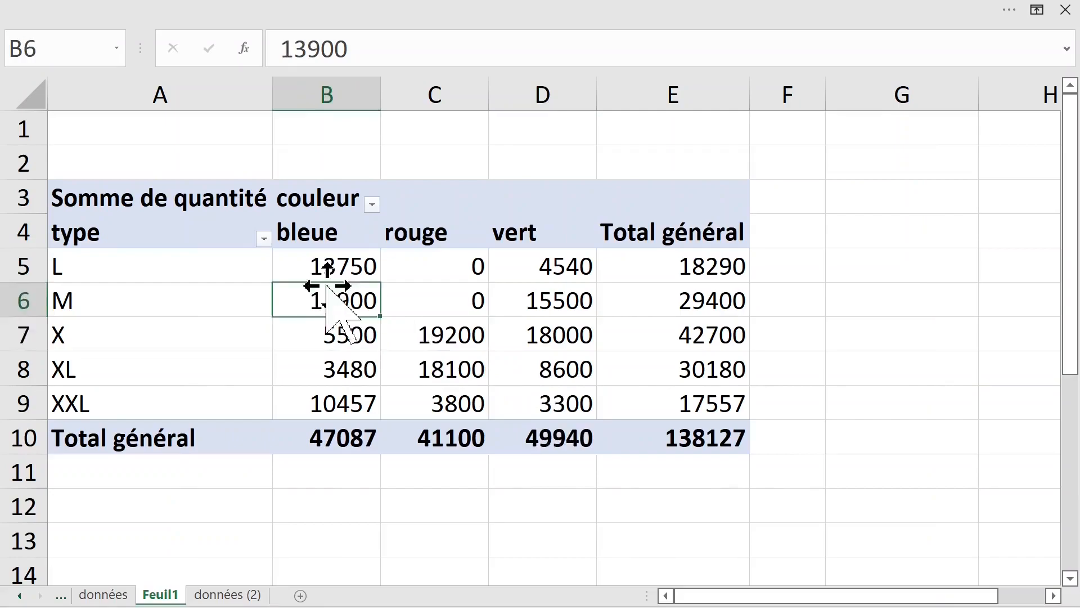
pyautogui.moveTo(376, 345)
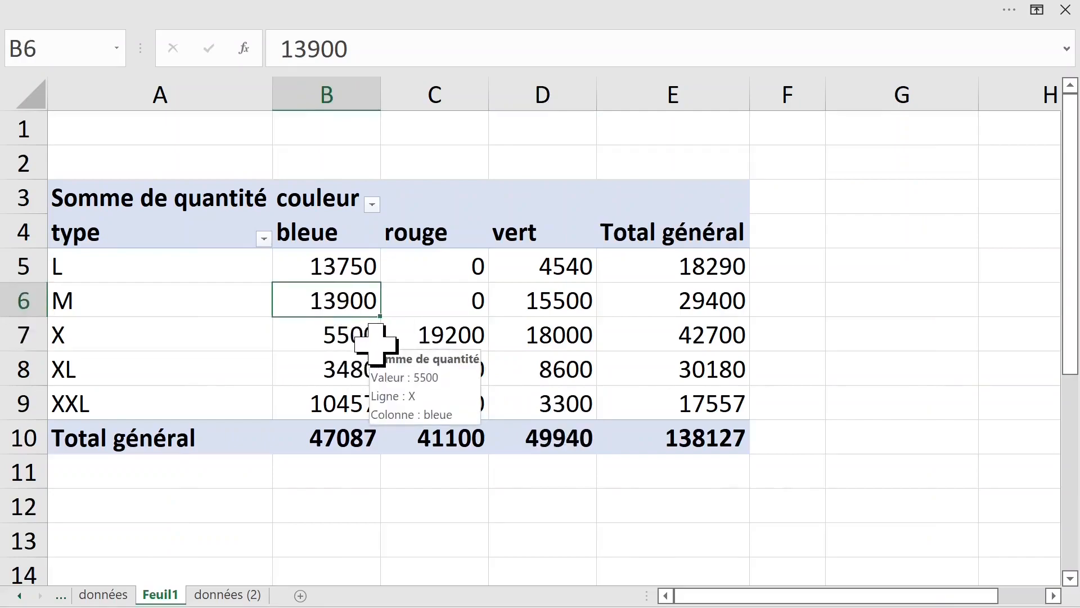
pyautogui.click(228, 305)
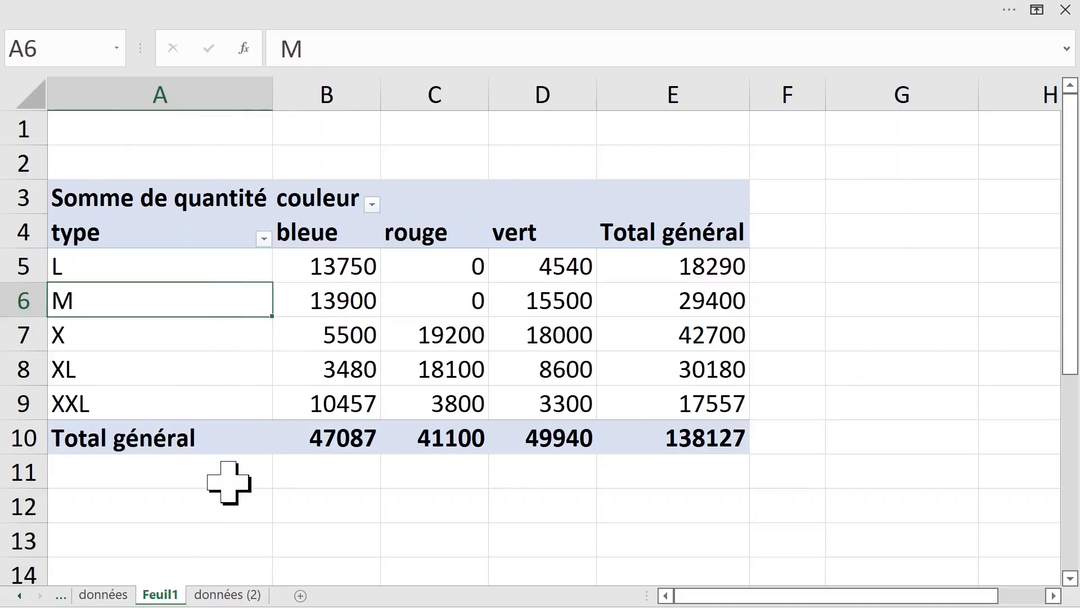
pyautogui.click(121, 201)
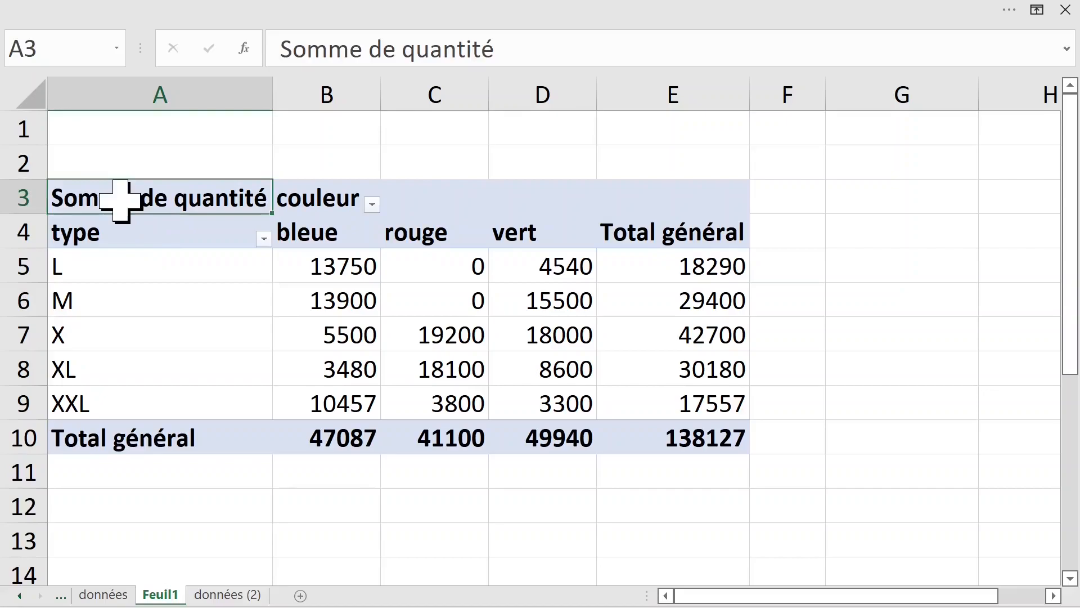
pyautogui.click(197, 283)
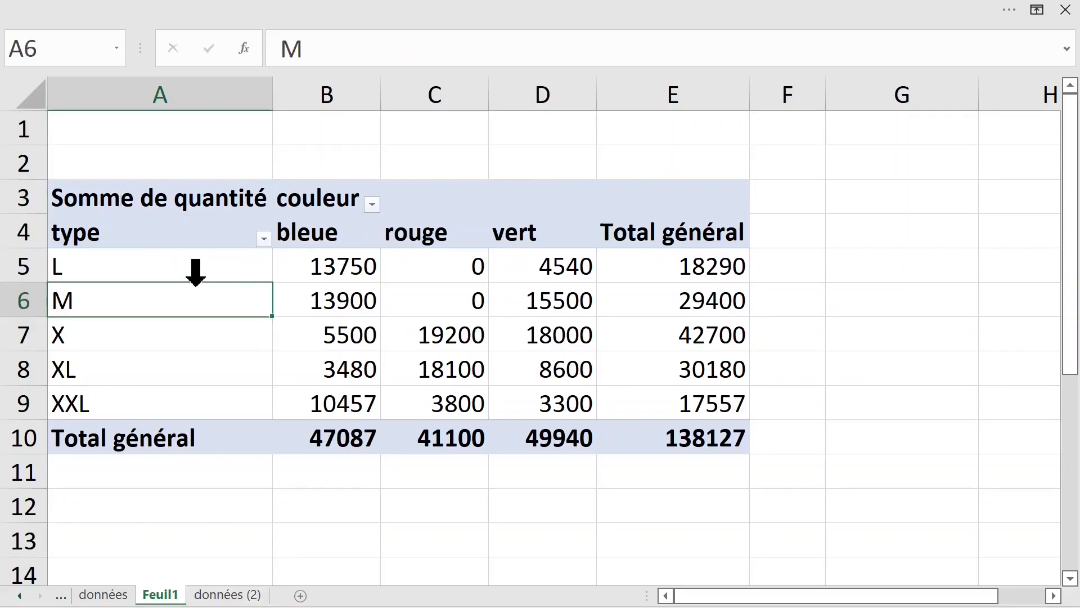
# Summarise the pivot table's quantité values by average (Moyenne) and check the chosen summary function.
pyautogui.click(339, 268)
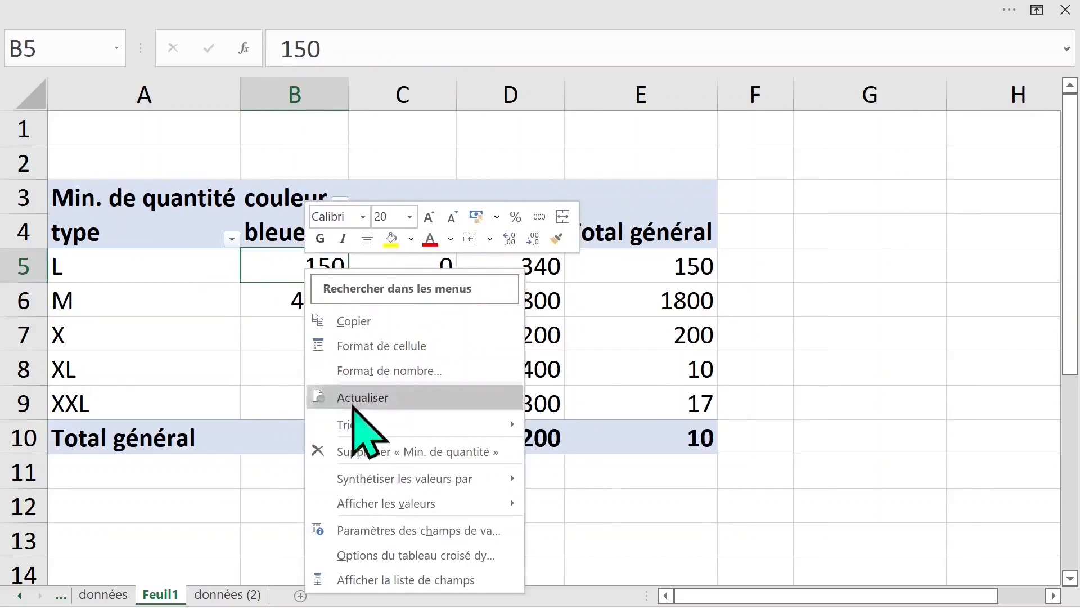
pyautogui.moveTo(415, 479)
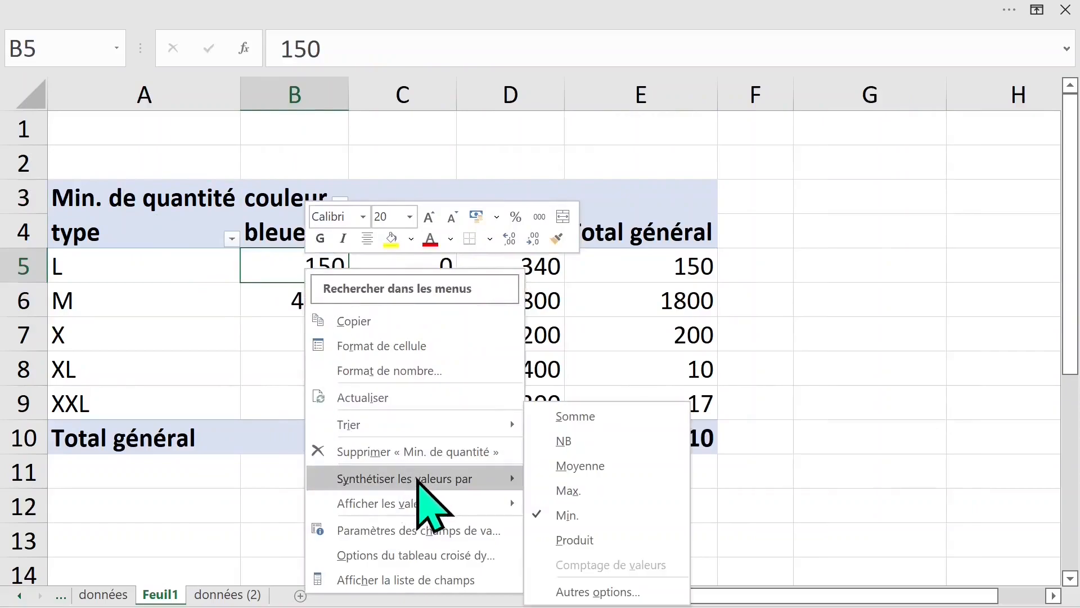
pyautogui.click(585, 466)
pyautogui.moveTo(350, 261)
pyautogui.mouseDown()
pyautogui.moveTo(767, 366)
pyautogui.moveTo(832, 434)
pyautogui.mouseUp()
pyautogui.click(339, 263)
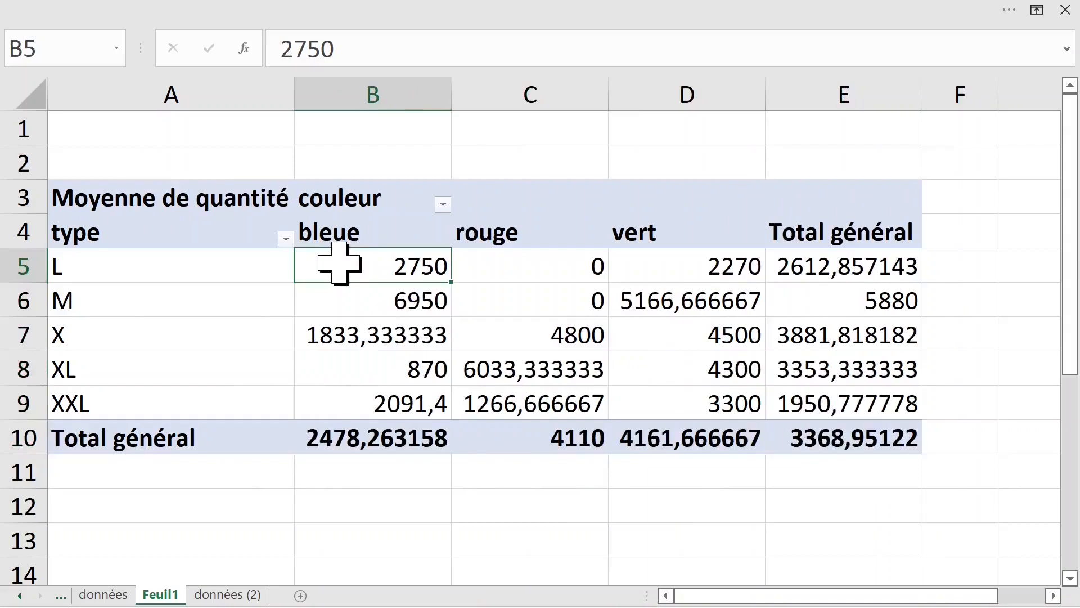
pyautogui.rightClick(340, 264)
pyautogui.moveTo(435, 476)
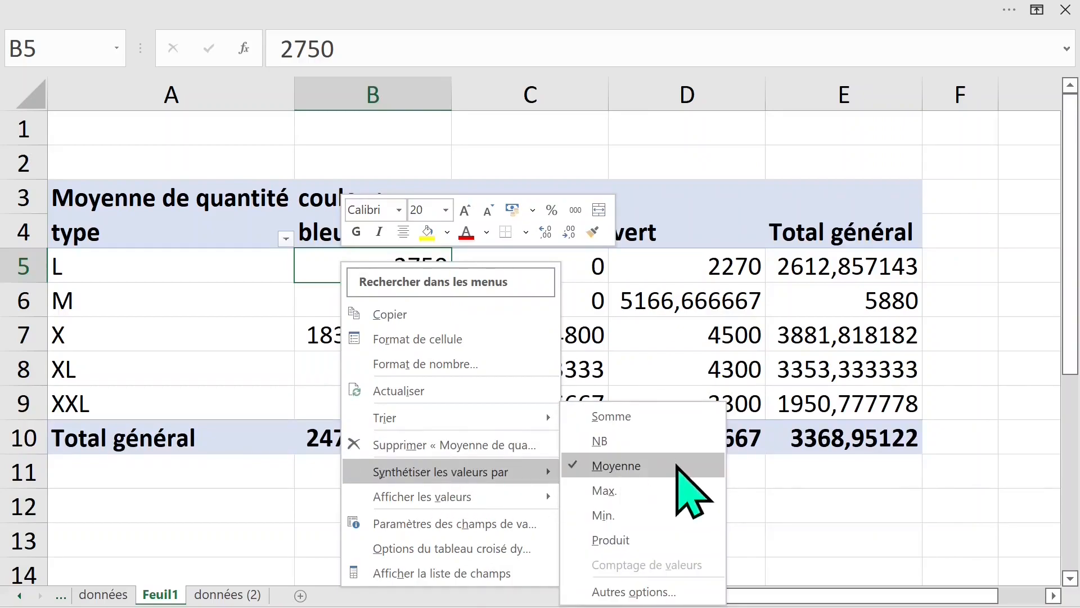
pyautogui.click(583, 266)
# Format the averaged quantities as Nombre with 0 decimals and a thousands separator.
pyautogui.click(378, 264)
pyautogui.rightClick(378, 264)
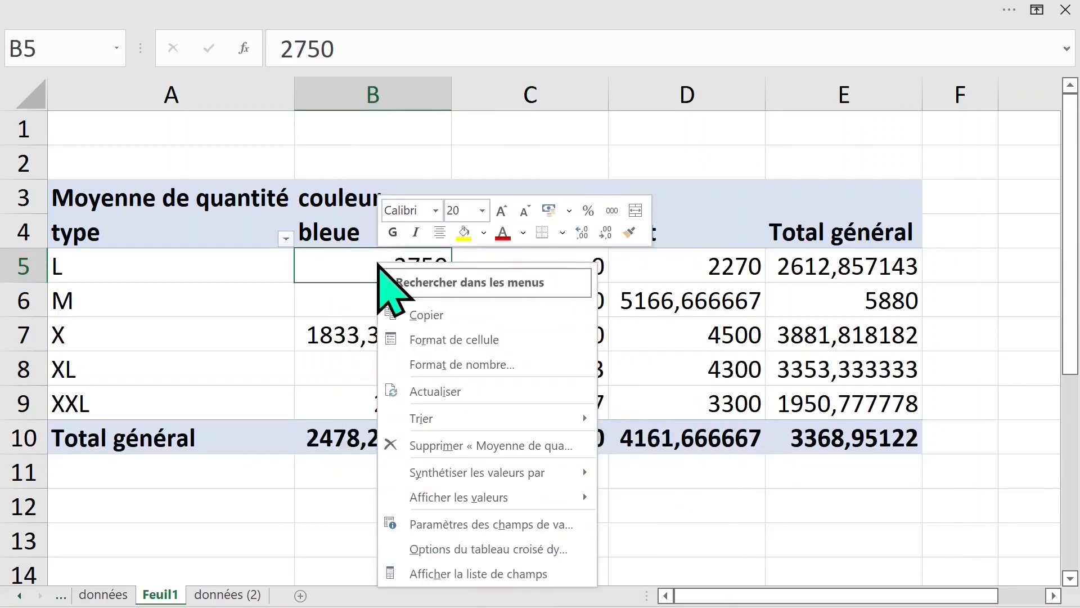
pyautogui.click(428, 365)
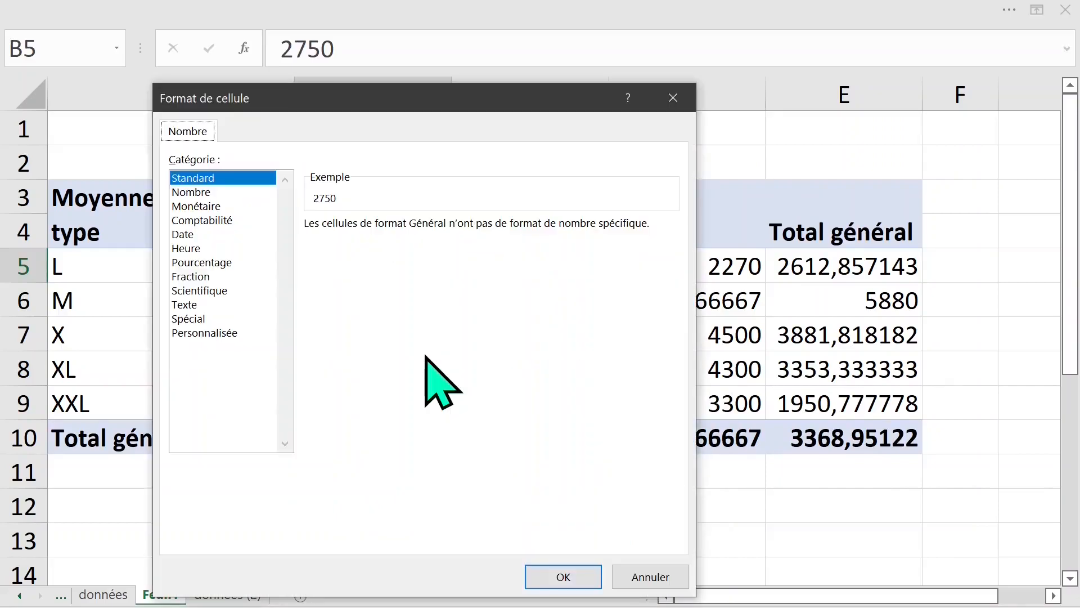
pyautogui.click(192, 192)
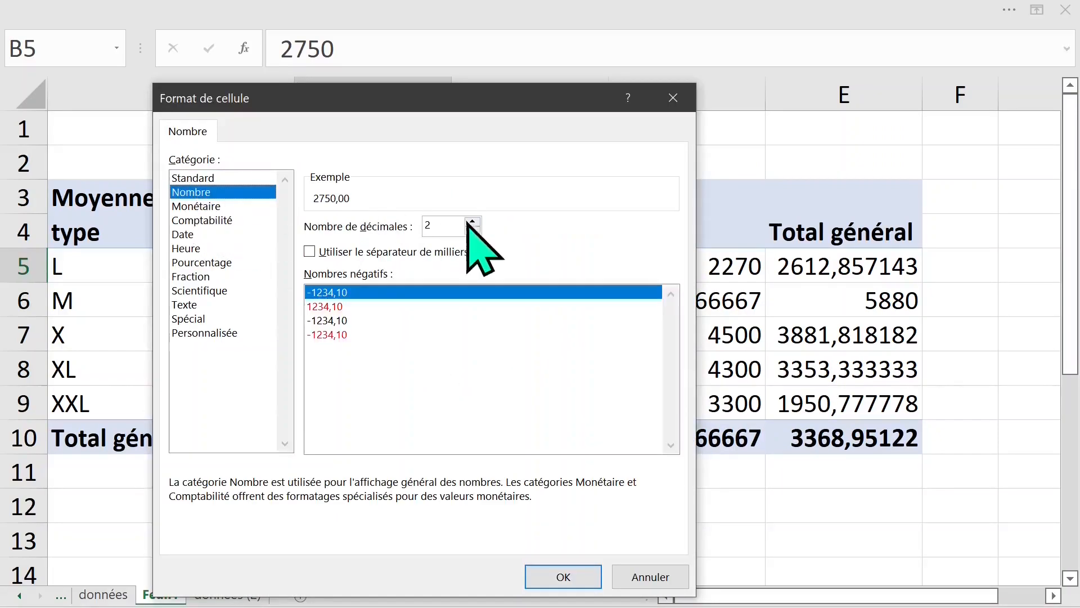
pyautogui.click(448, 223)
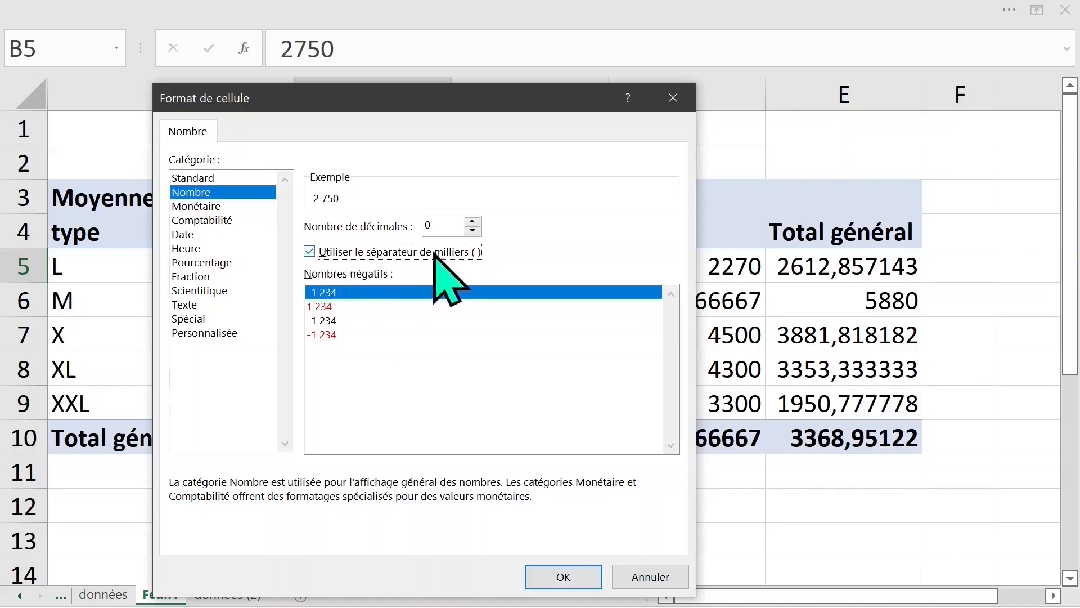
pyautogui.click(568, 576)
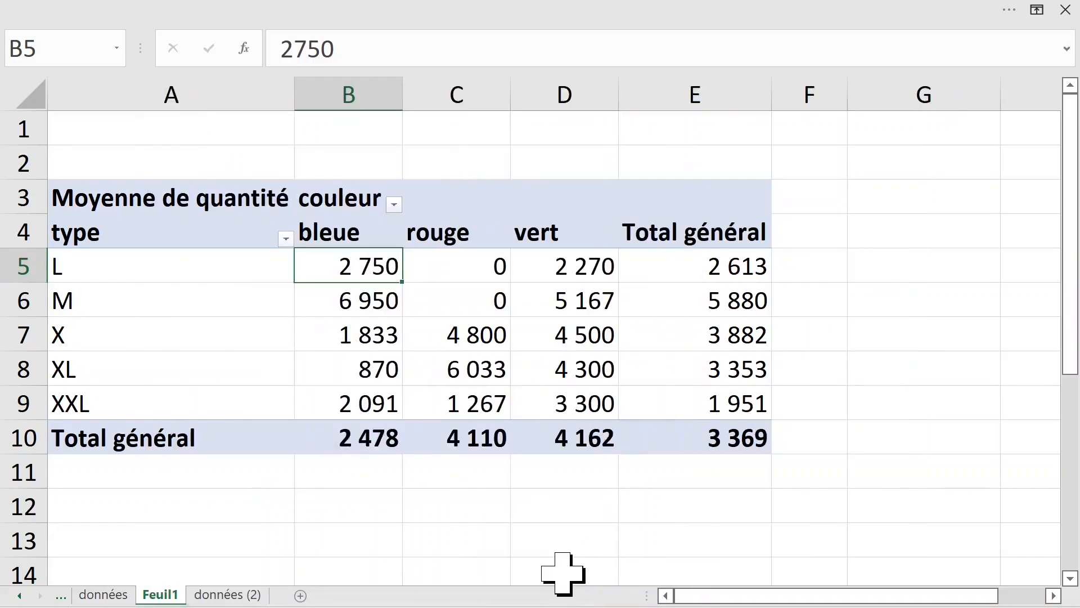
pyautogui.click(188, 207)
pyautogui.click(250, 265)
pyautogui.click(311, 206)
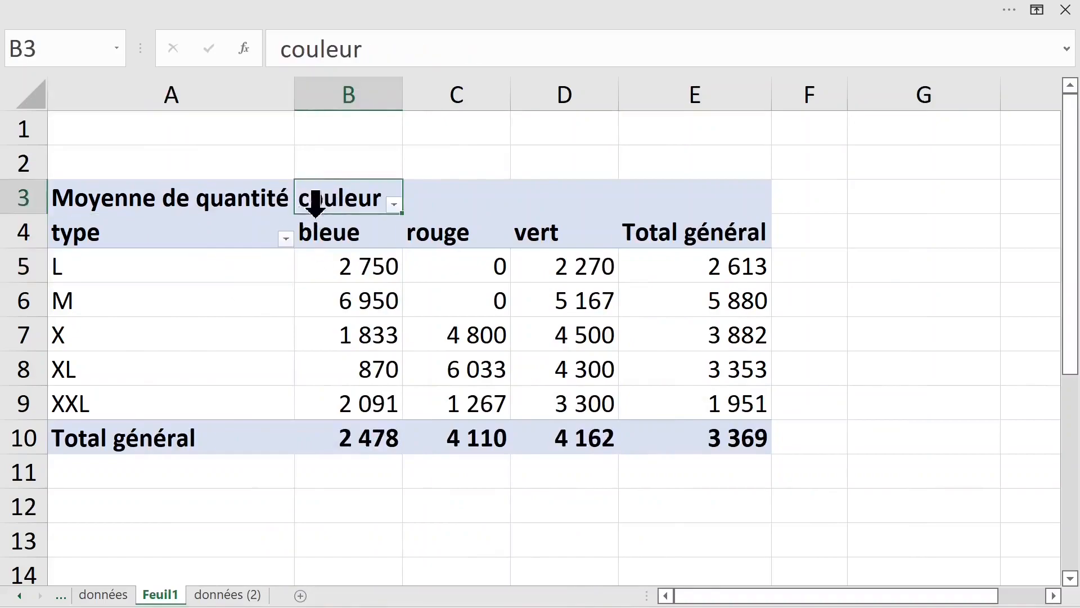
pyautogui.click(337, 215)
pyautogui.click(668, 211)
pyautogui.click(96, 232)
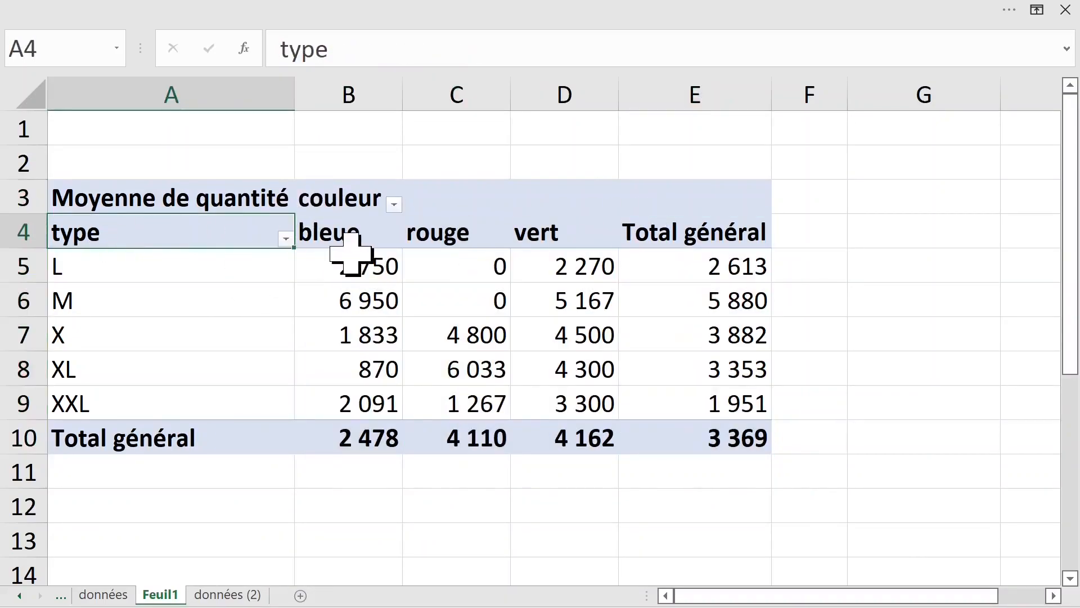
# Filter the couleur columns to show only rouge and vert.
pyautogui.click(394, 205)
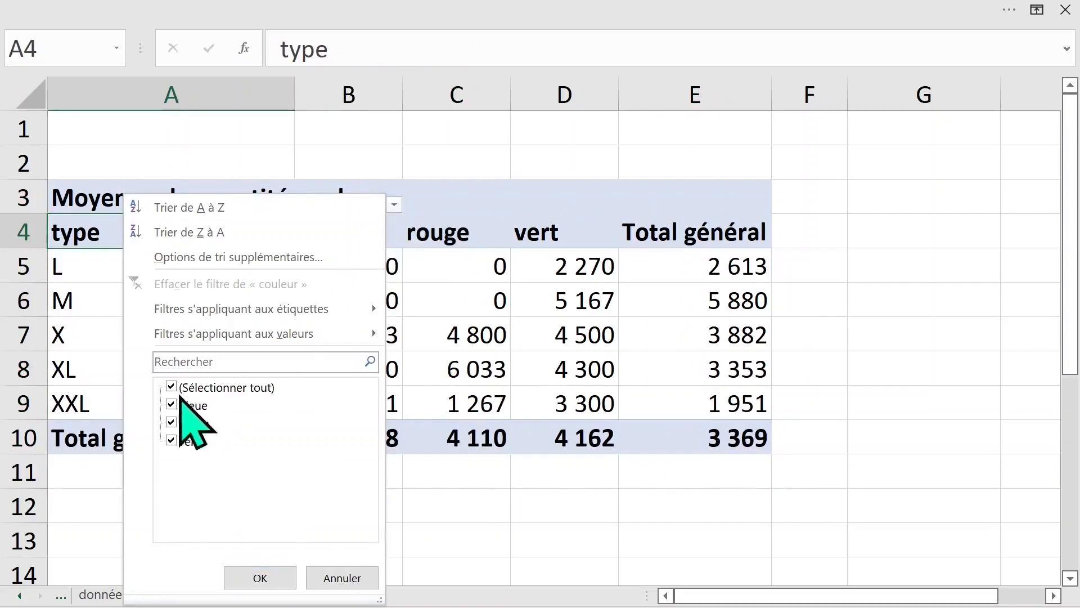
pyautogui.click(171, 387)
pyautogui.click(171, 423)
pyautogui.click(171, 440)
pyautogui.click(260, 577)
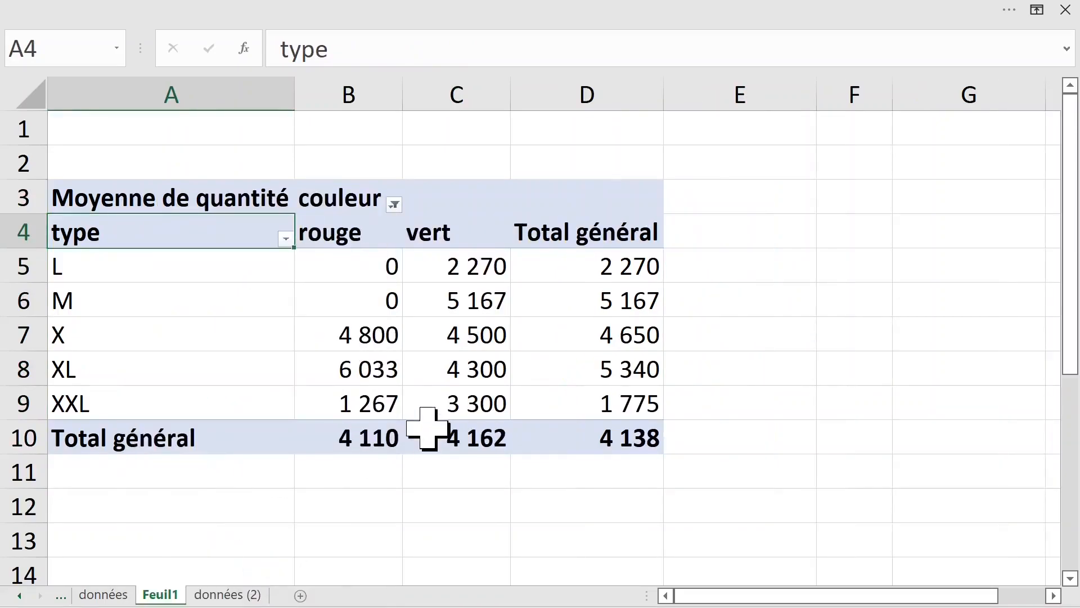
# Show all colours again in the couleur column filter.
pyautogui.click(394, 205)
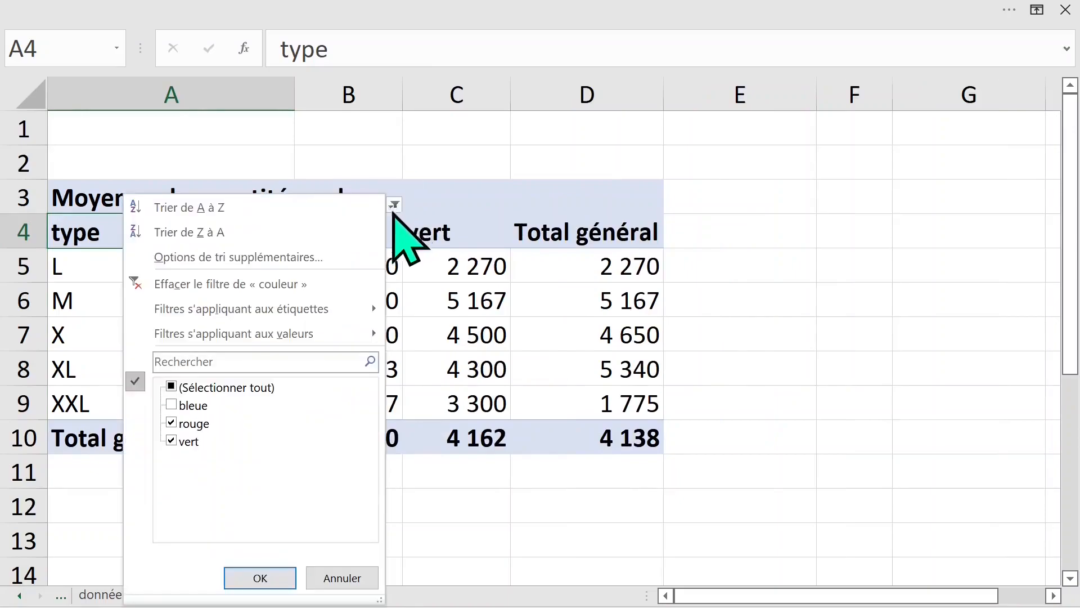
pyautogui.click(172, 388)
pyautogui.click(260, 578)
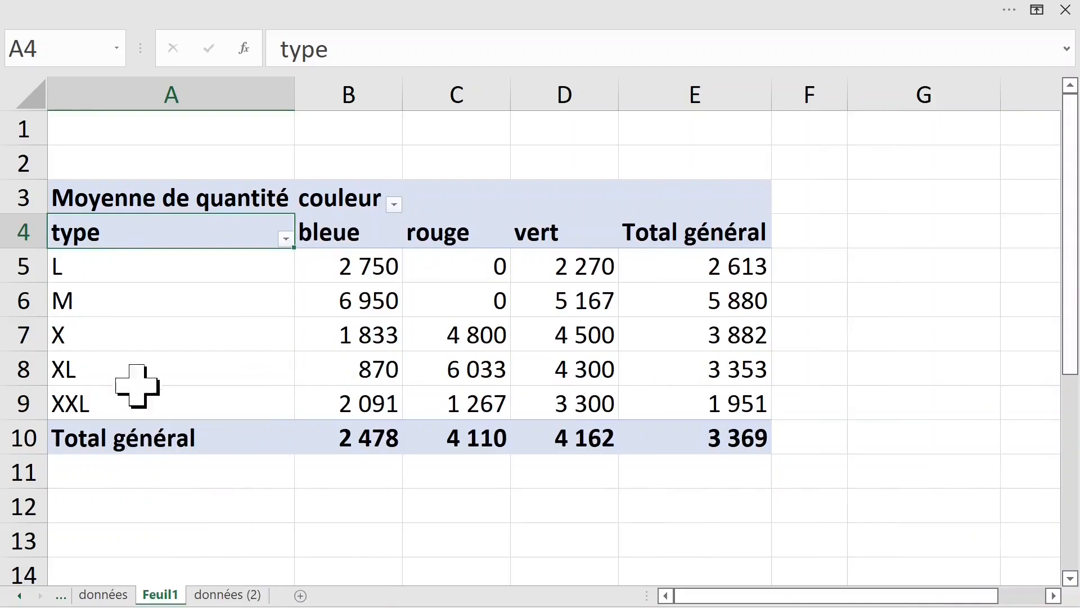
pyautogui.click(125, 274)
pyautogui.click(116, 339)
pyautogui.click(133, 236)
pyautogui.moveTo(135, 267); pyautogui.dragTo(154, 396)
pyautogui.click(152, 299)
# Filter the type rows to show only type L.
pyautogui.click(286, 239)
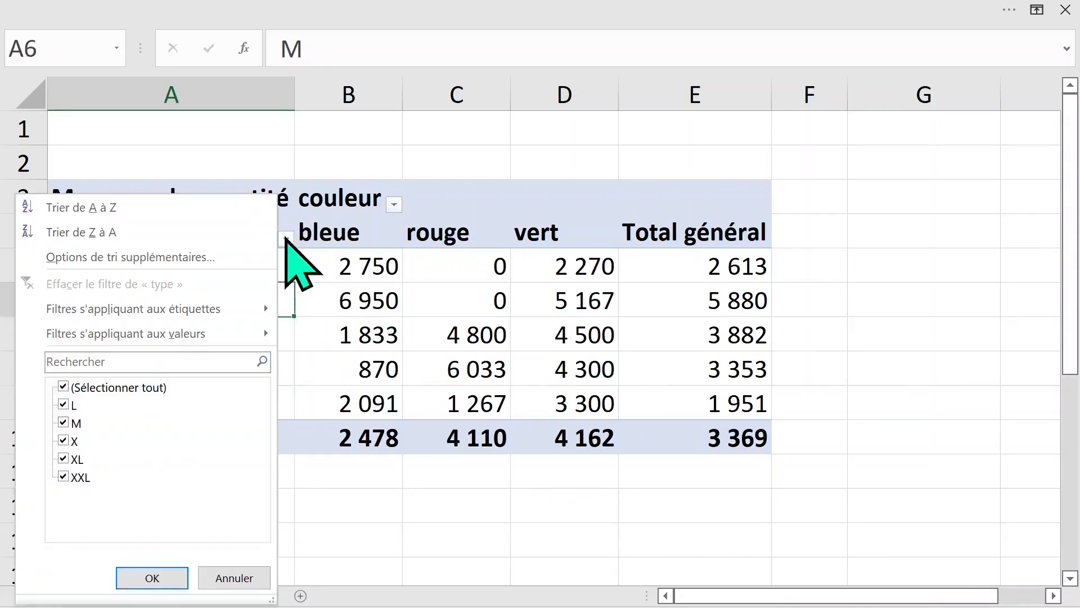
pyautogui.click(63, 387)
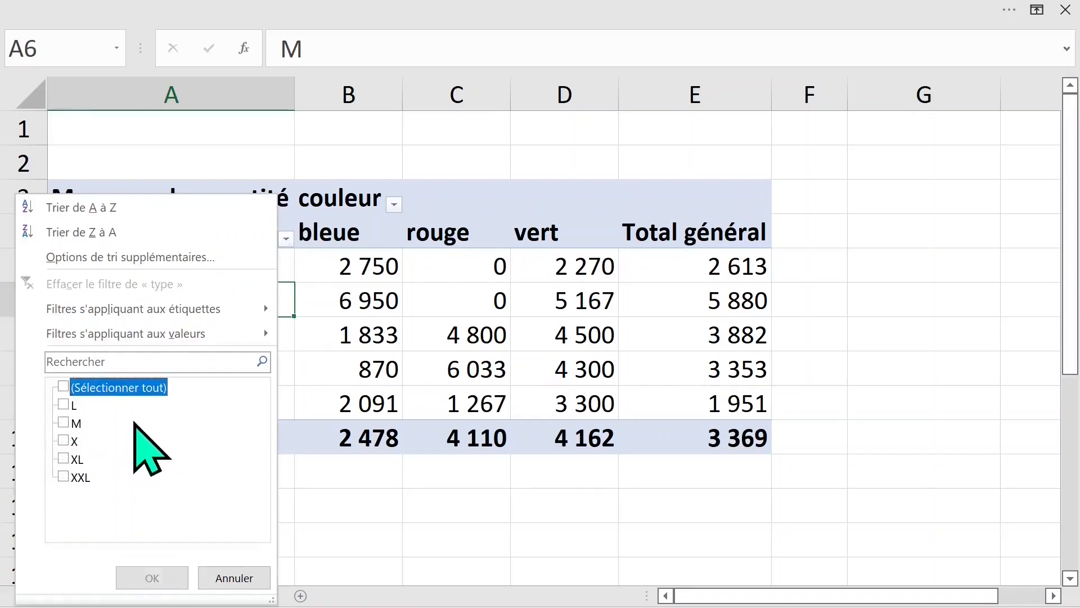
pyautogui.click(64, 405)
pyautogui.click(164, 579)
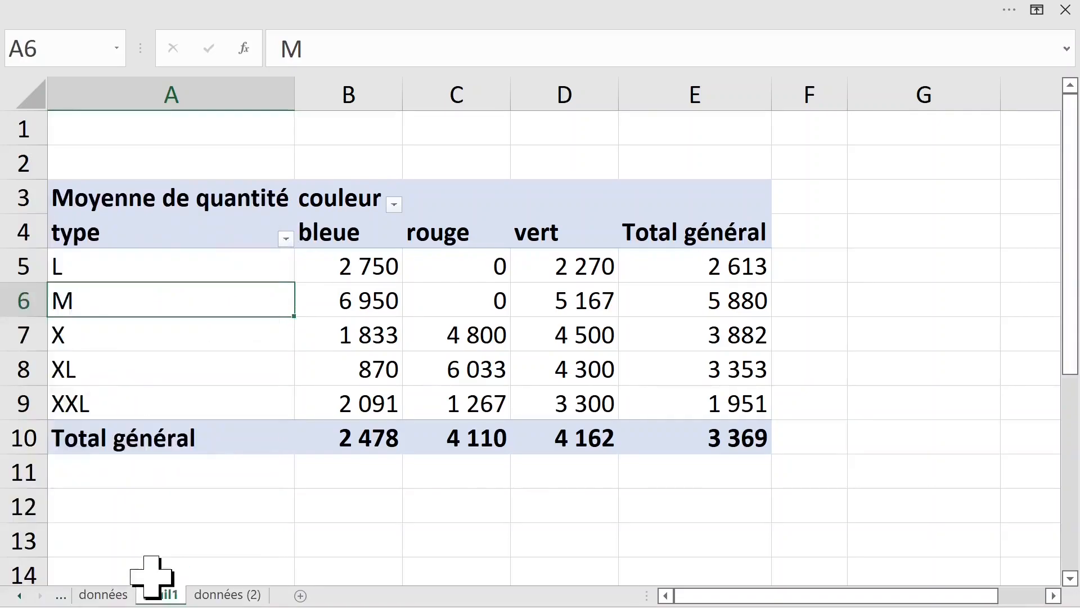
# Show all types again in the type row filter.
pyautogui.click(286, 238)
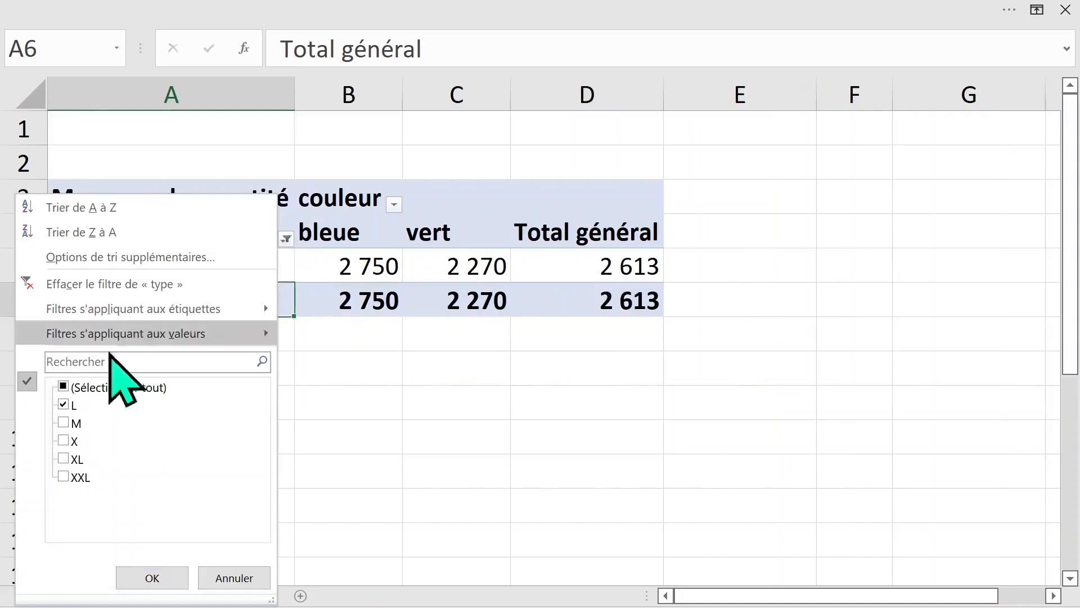
pyautogui.click(69, 387)
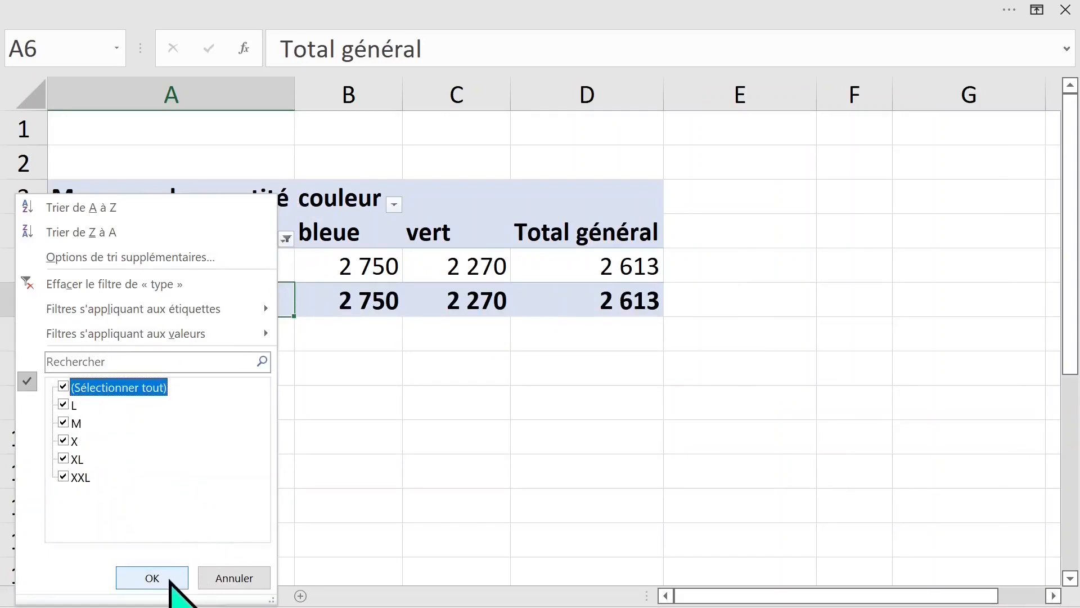
pyautogui.click(153, 578)
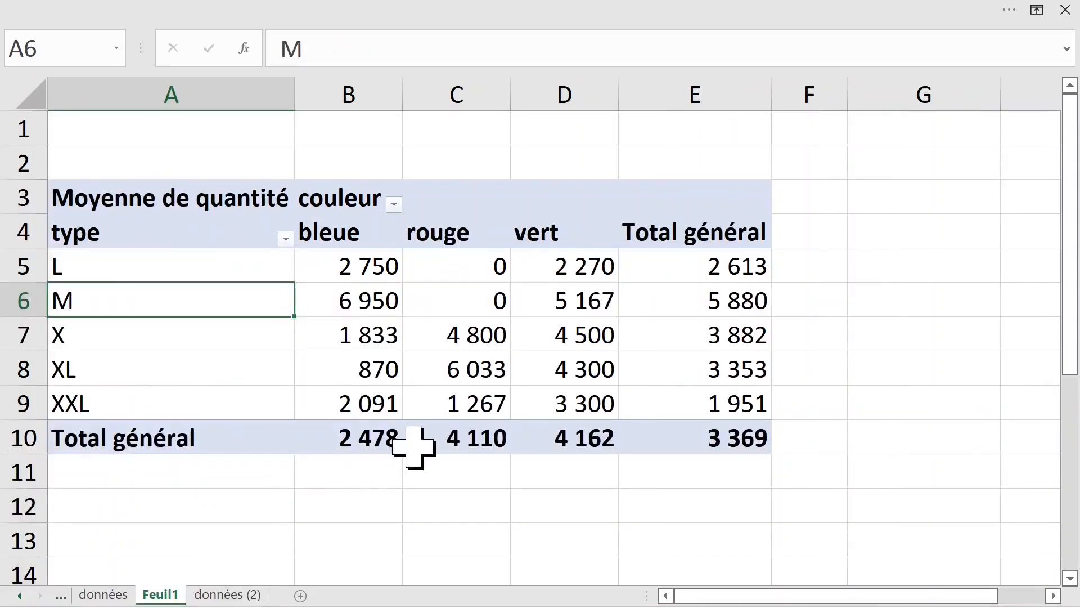
# Display the pivot table's field list and move couleur from the columns to the report filters.
pyautogui.click(353, 267)
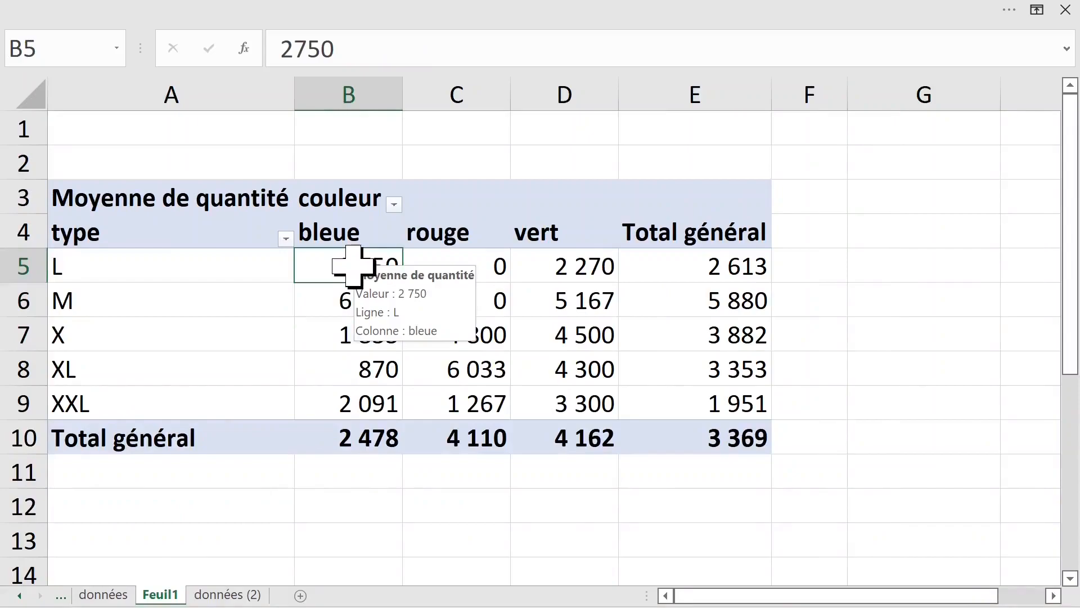
pyautogui.rightClick(353, 266)
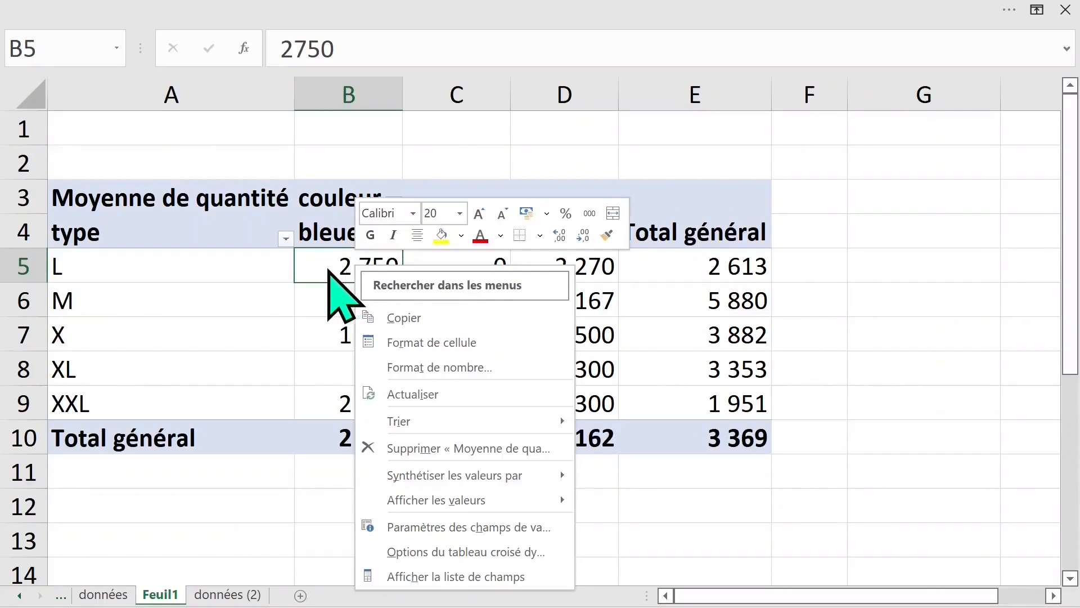
pyautogui.rightClick(345, 269)
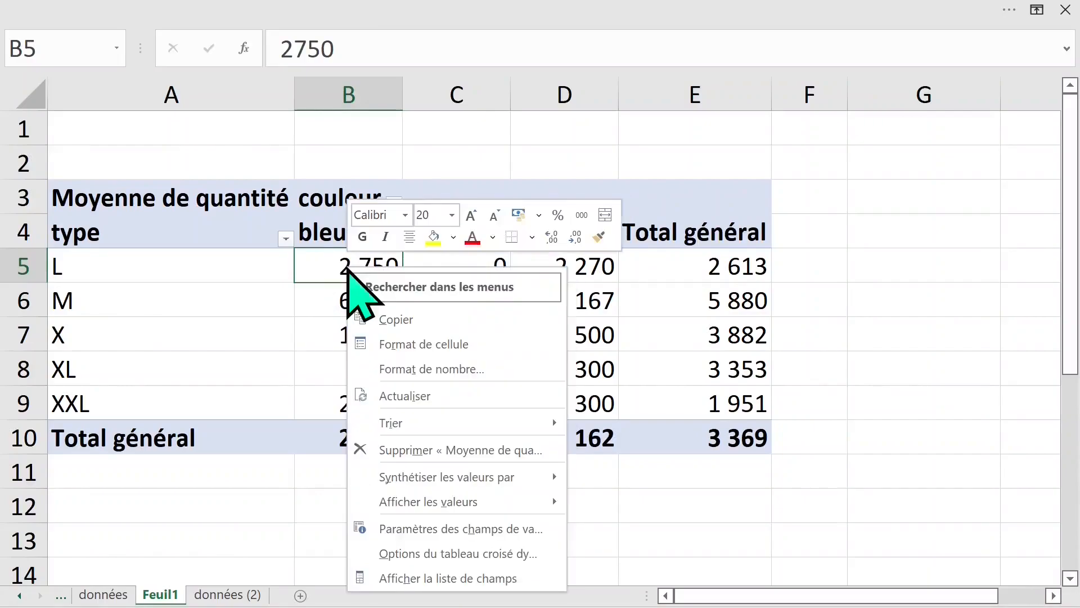
pyautogui.click(449, 575)
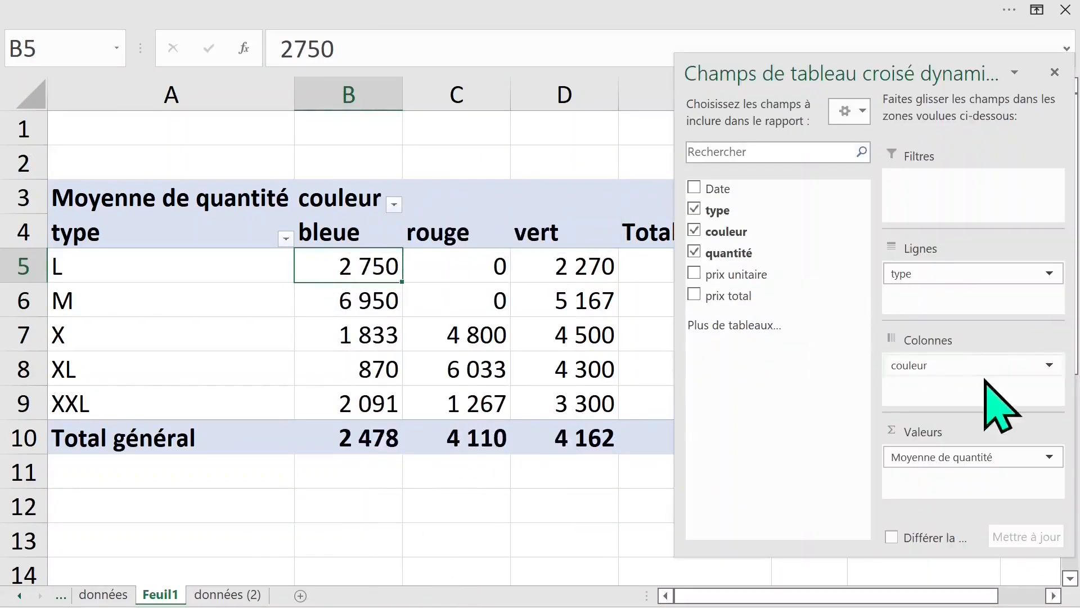
pyautogui.moveTo(960, 365); pyautogui.dragTo(960, 188)
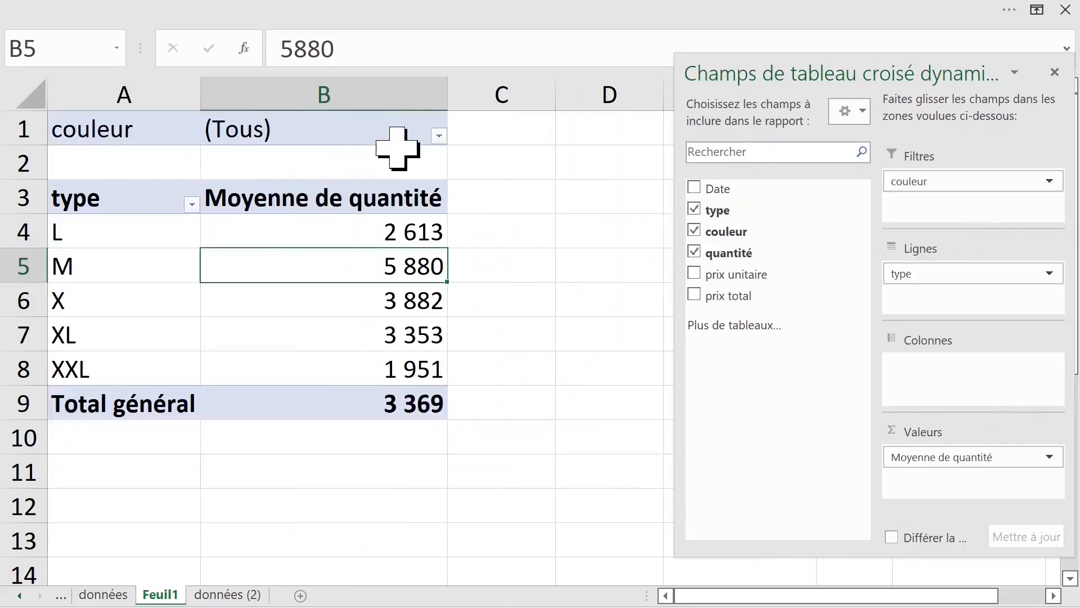
# Look through the choices of the couleur report filter without changing it, and close the field list.
pyautogui.click(438, 136)
pyautogui.click(248, 204)
pyautogui.click(244, 222)
pyautogui.click(242, 239)
pyautogui.click(394, 401)
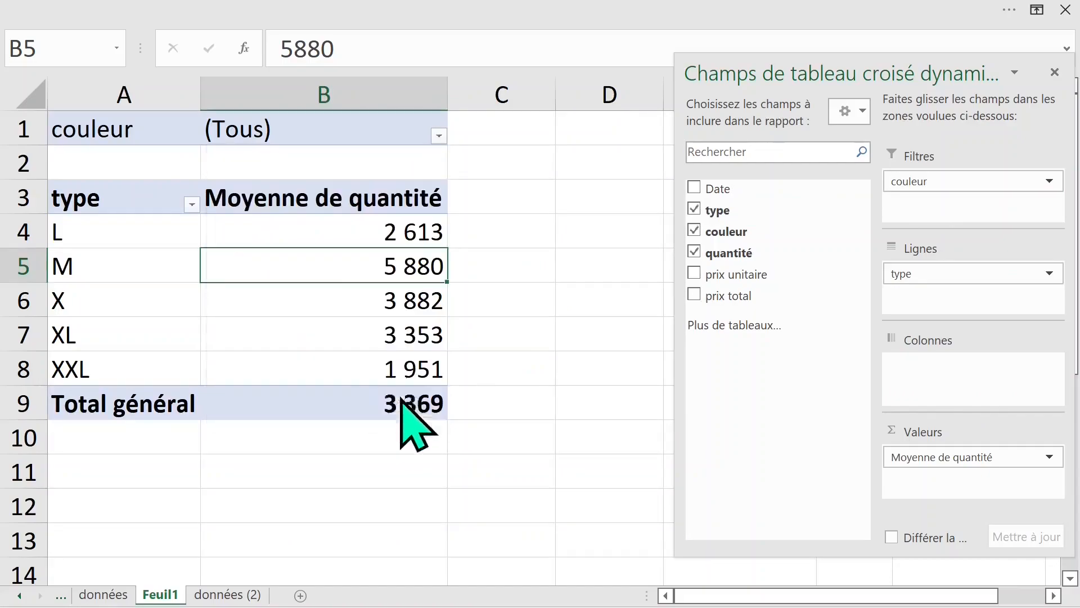
pyautogui.click(270, 133)
pyautogui.click(1055, 72)
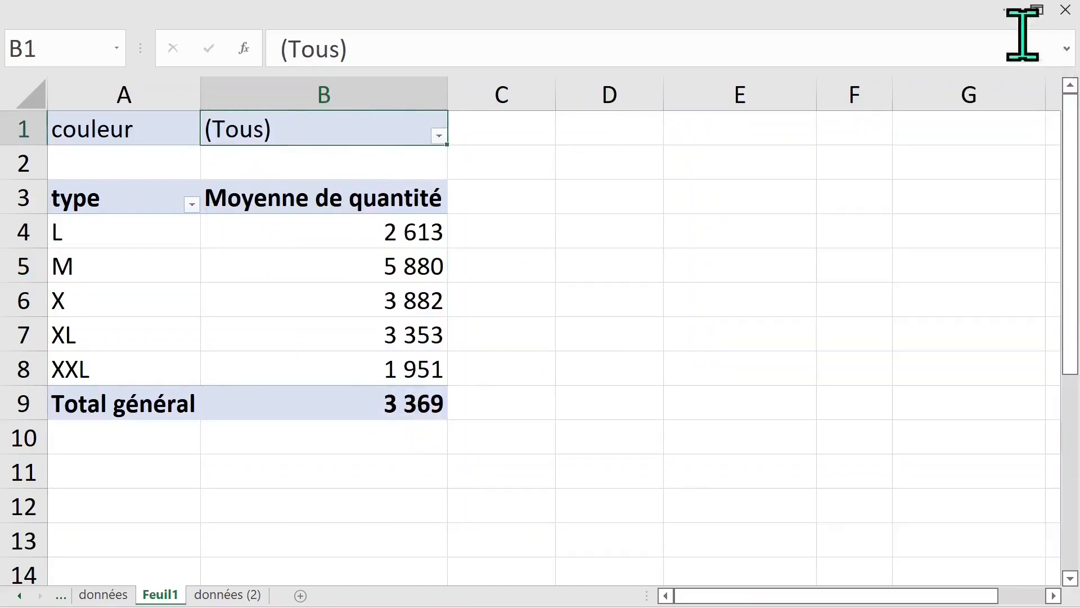
# Generate the report filter pages of the pivot table for the couleur field.
pyautogui.click(1010, 13)
pyautogui.click(731, 52)
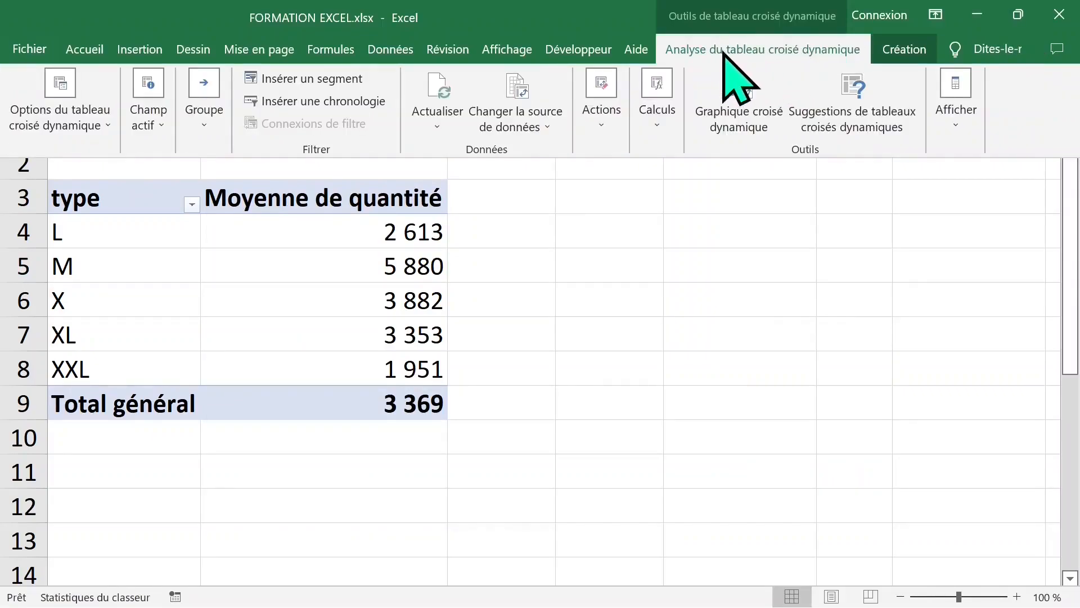
pyautogui.click(99, 119)
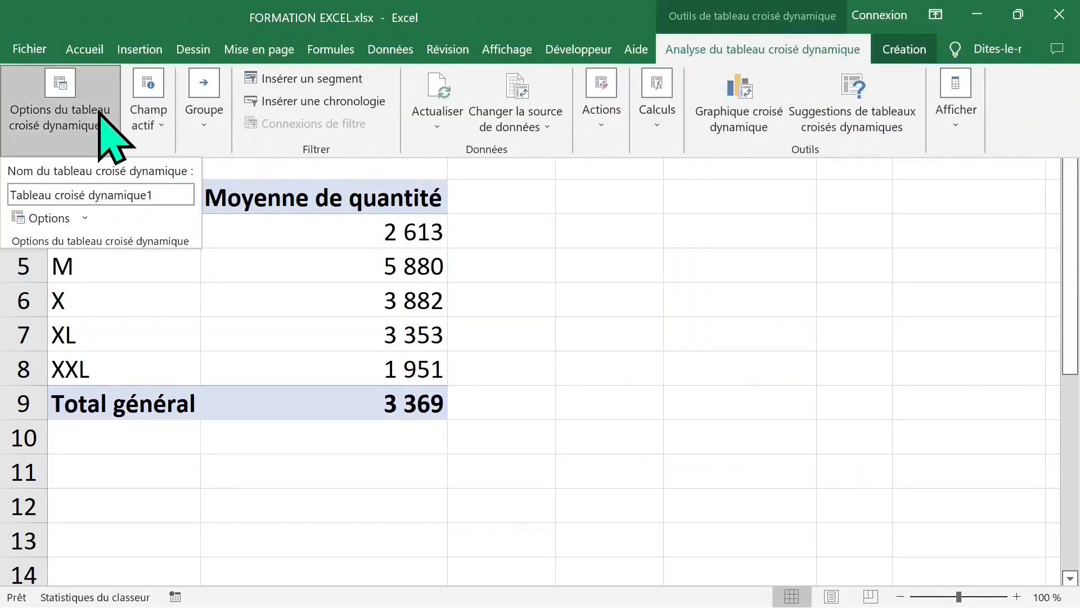
pyautogui.click(84, 218)
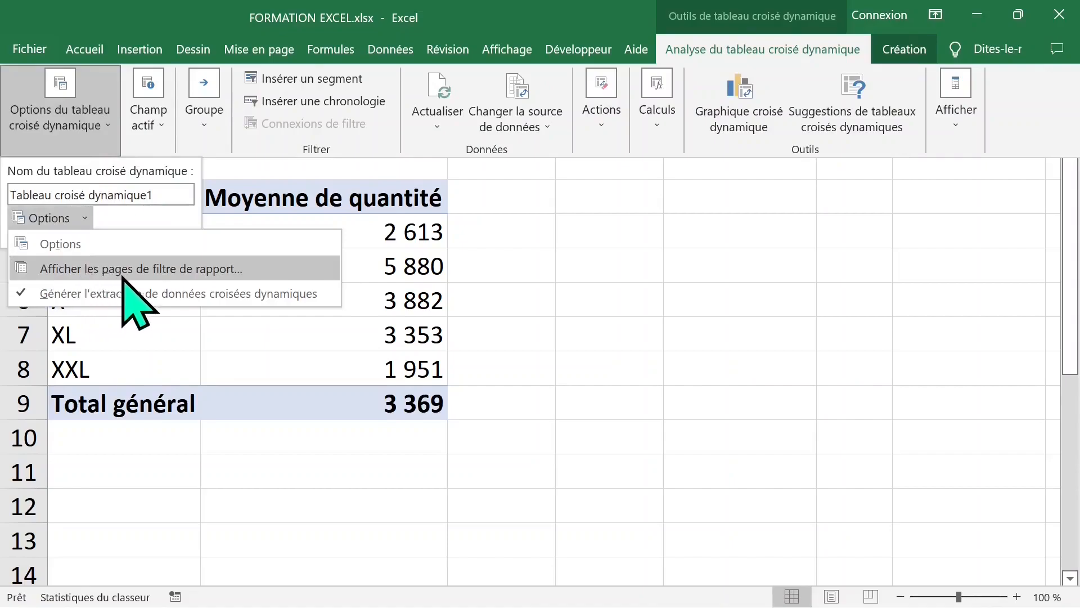
pyautogui.click(230, 272)
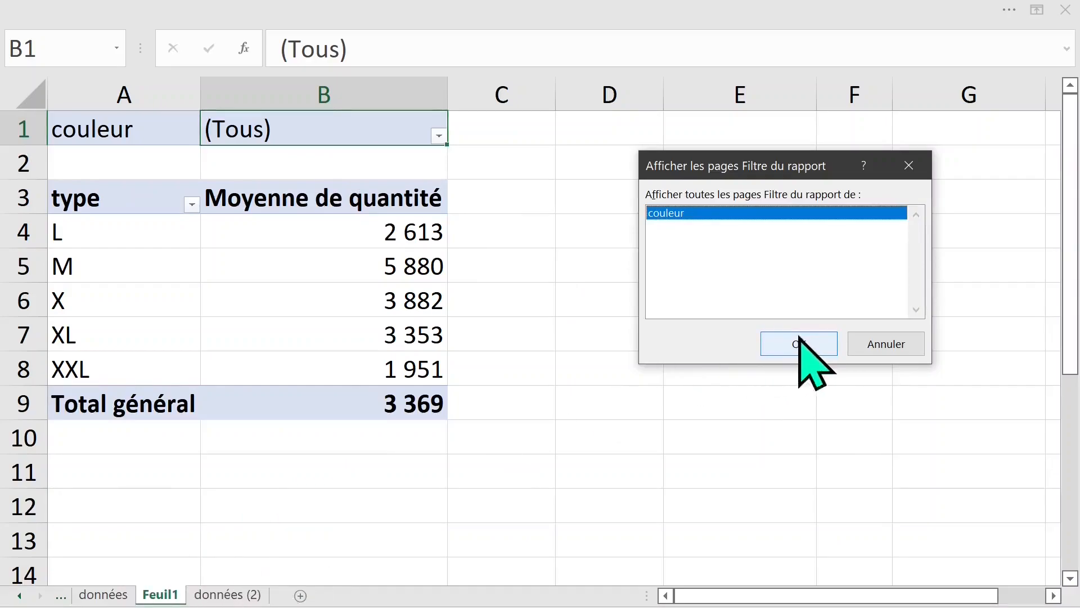
pyautogui.click(799, 344)
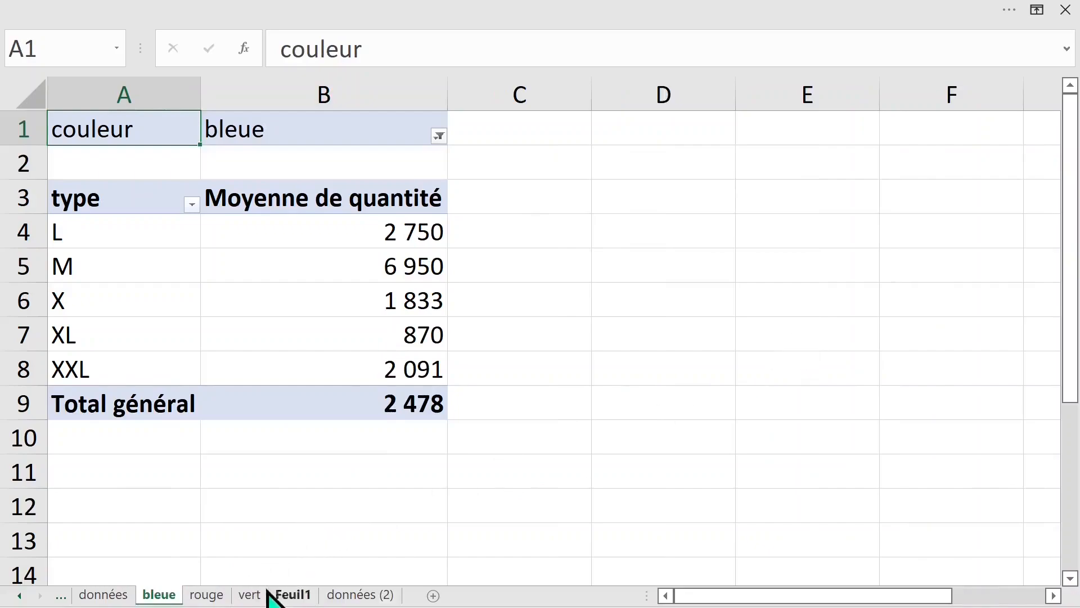
# Look at the generated rouge and vert report pages and the couleur filter value on vert.
pyautogui.click(207, 596)
pyautogui.click(249, 596)
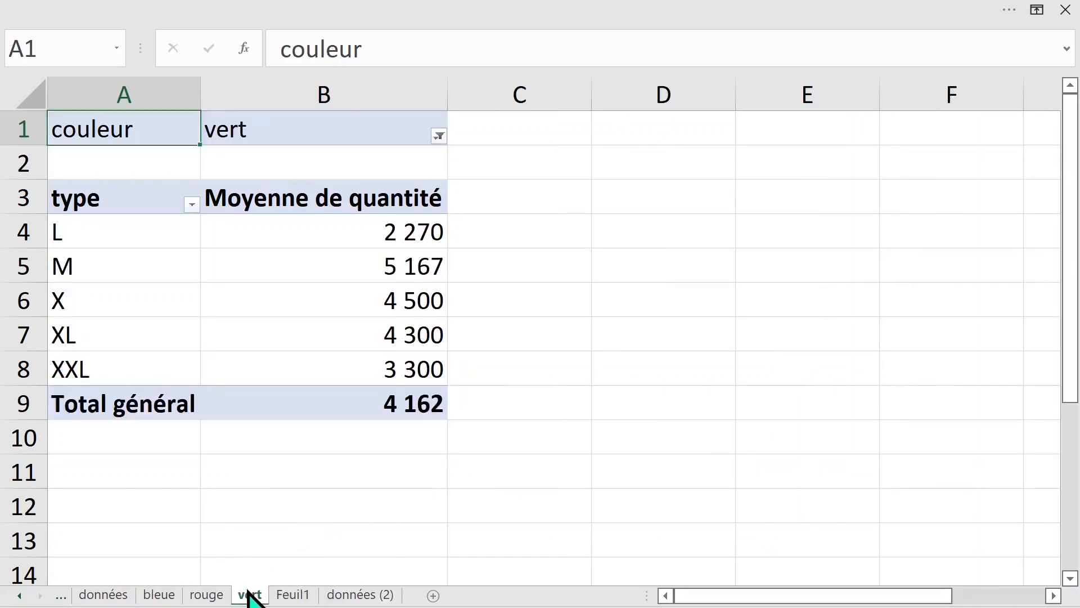
pyautogui.click(326, 133)
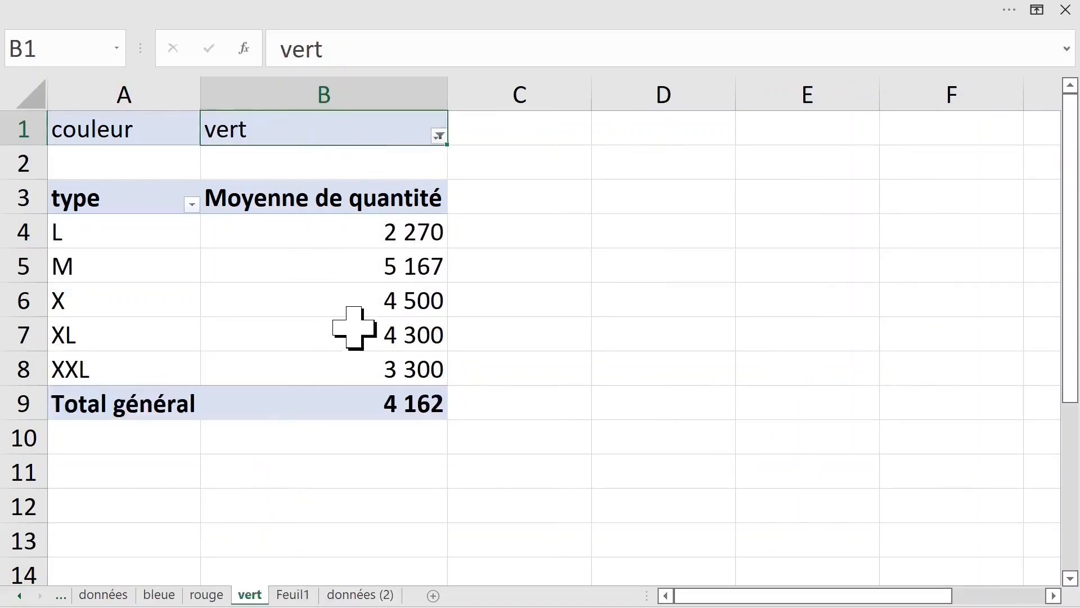
# Remove the generated report sheets vert, rouge and bleue from the workbook.
pyautogui.rightClick(256, 596)
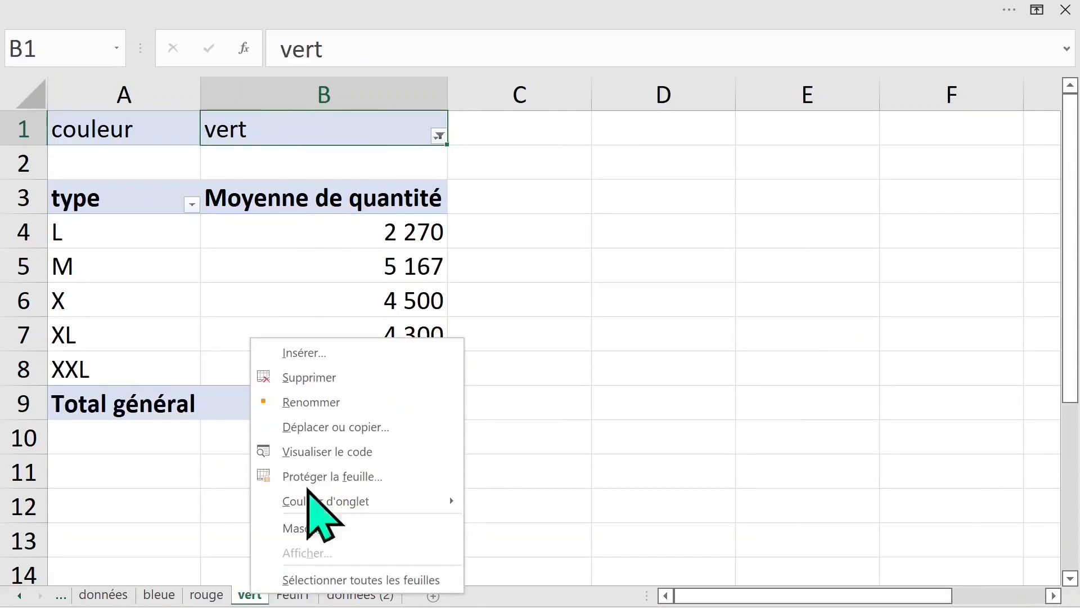
pyautogui.click(337, 399)
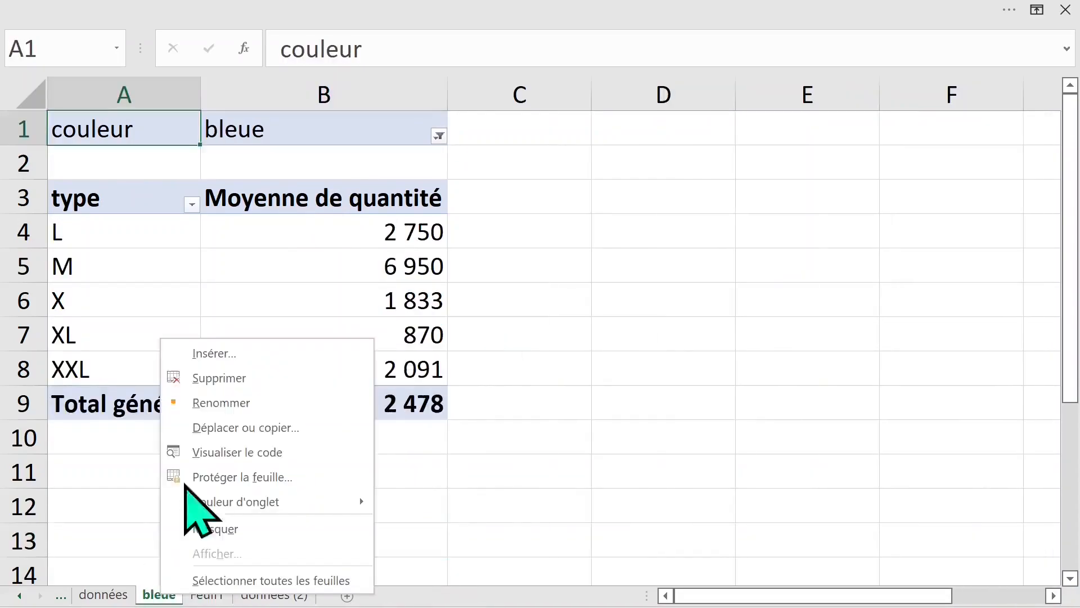
pyautogui.click(214, 529)
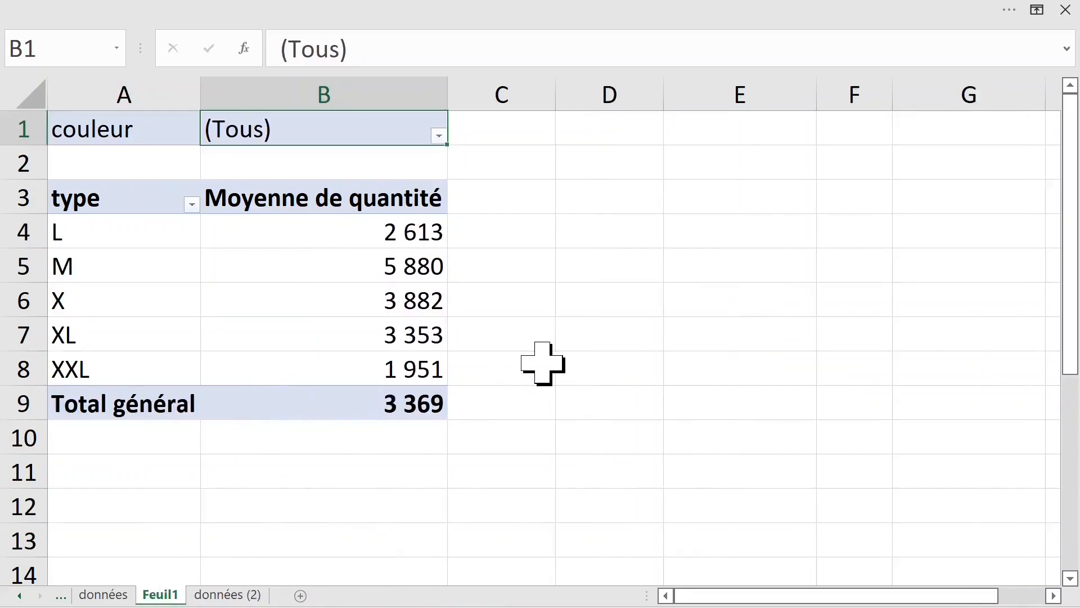
# Display the pivot table's field list and swap the fields so that type is the report filter and couleur forms the rows.
pyautogui.click(289, 259)
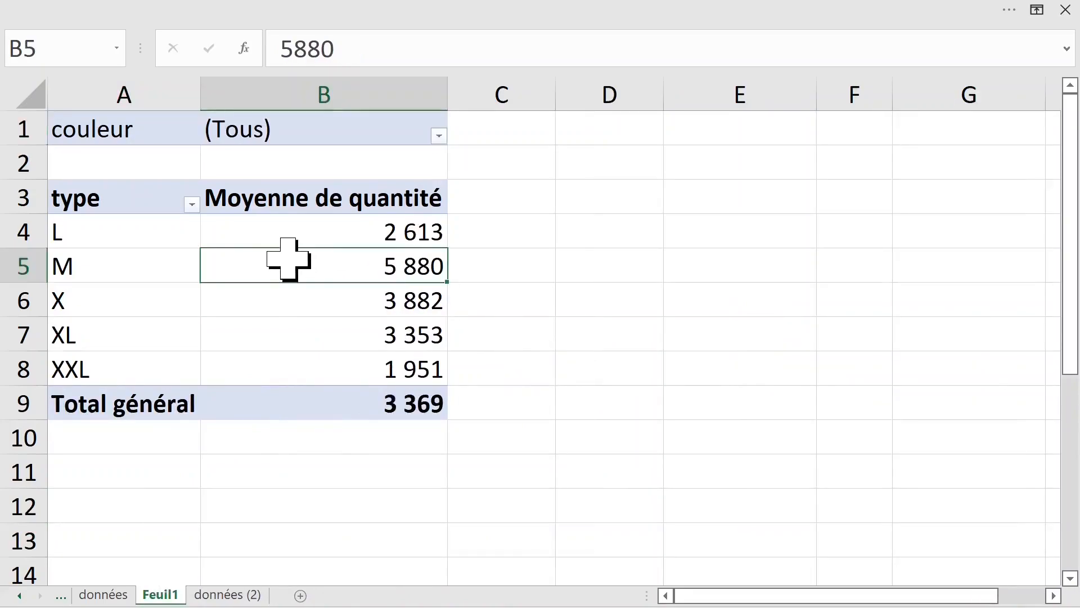
pyautogui.click(152, 234)
pyautogui.click(348, 134)
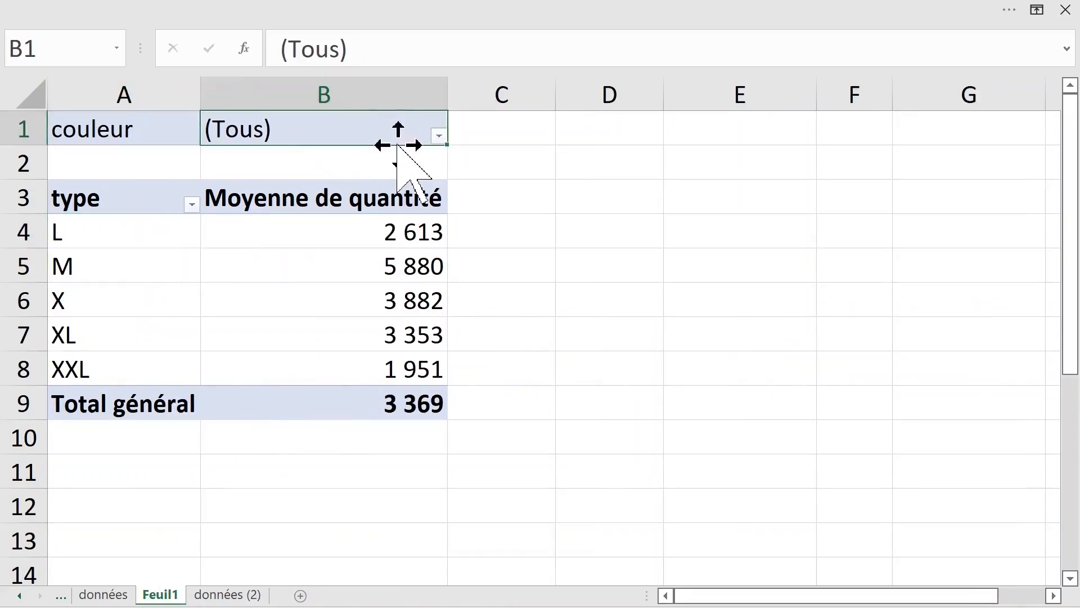
pyautogui.rightClick(381, 137)
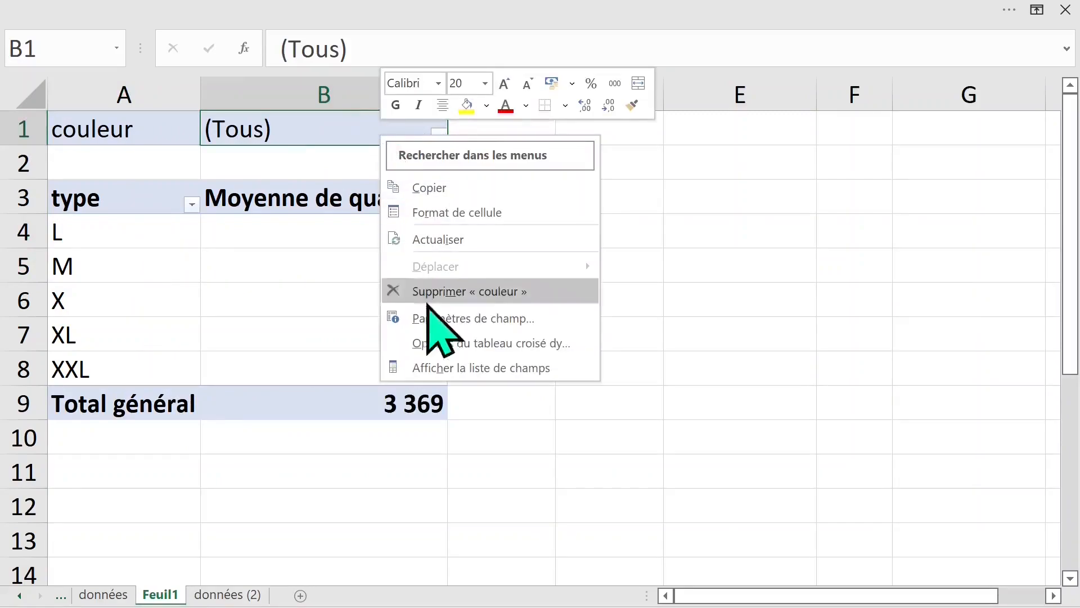
pyautogui.click(478, 368)
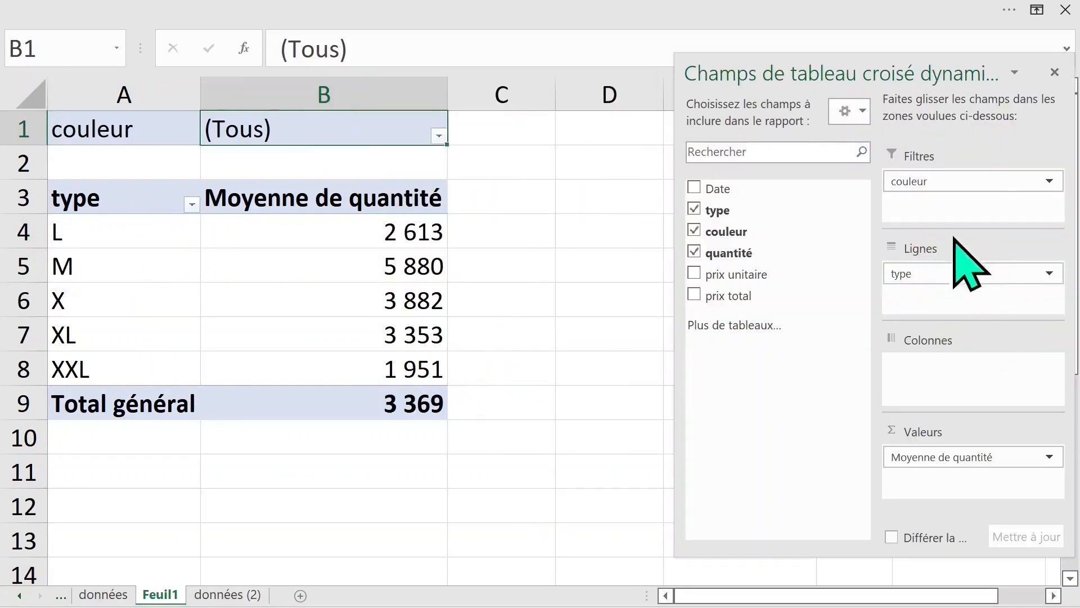
pyautogui.moveTo(958, 181)
pyautogui.mouseDown()
pyautogui.moveTo(945, 177)
pyautogui.moveTo(963, 224)
pyautogui.moveTo(960, 315)
pyautogui.moveTo(941, 280)
pyautogui.moveTo(953, 270)
pyautogui.moveTo(953, 193)
pyautogui.moveTo(938, 180)
pyautogui.mouseUp()
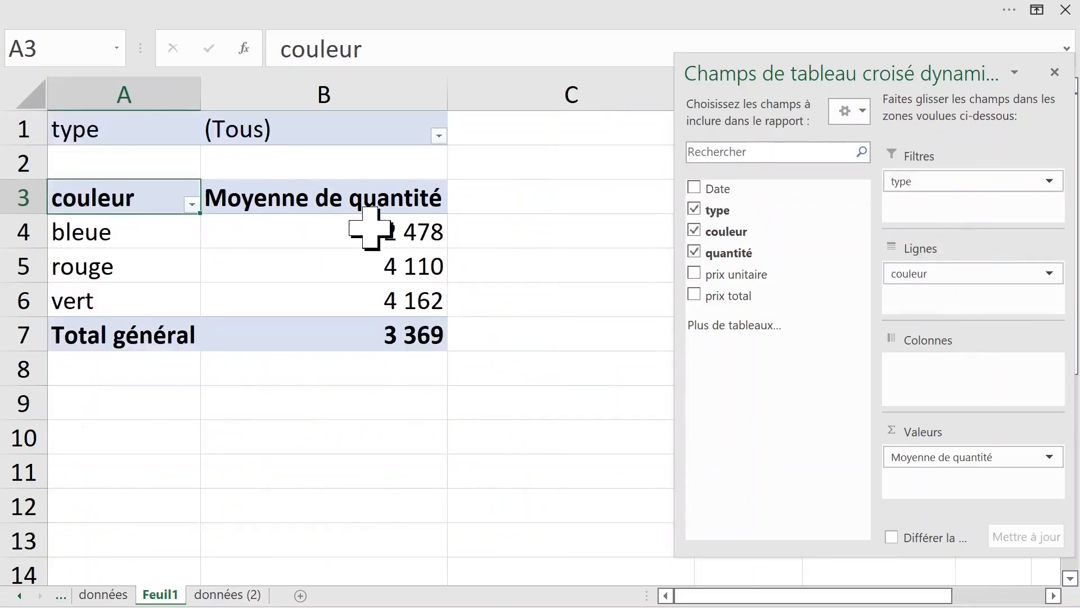
# Summarize the quantité values per colour by Somme.
pyautogui.click(330, 210)
pyautogui.click(309, 234)
pyautogui.rightClick(310, 236)
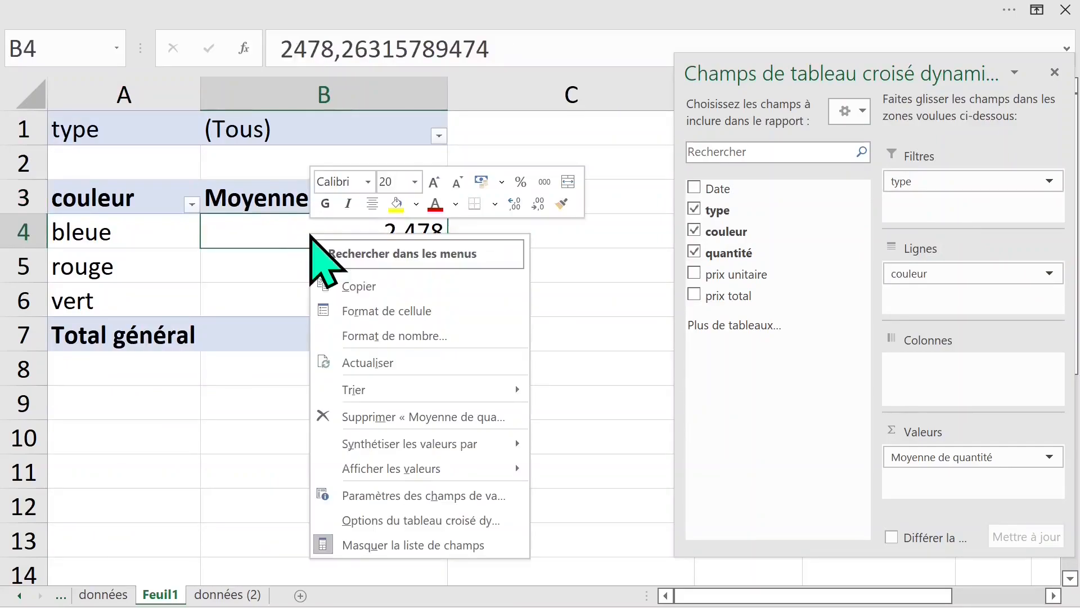
pyautogui.moveTo(496, 443)
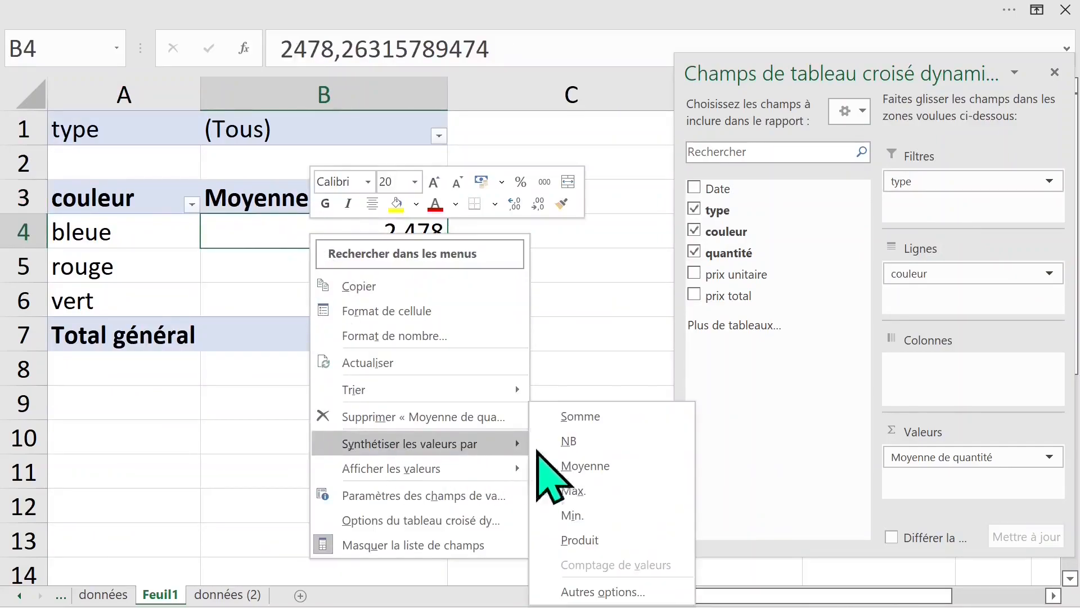
pyautogui.click(607, 427)
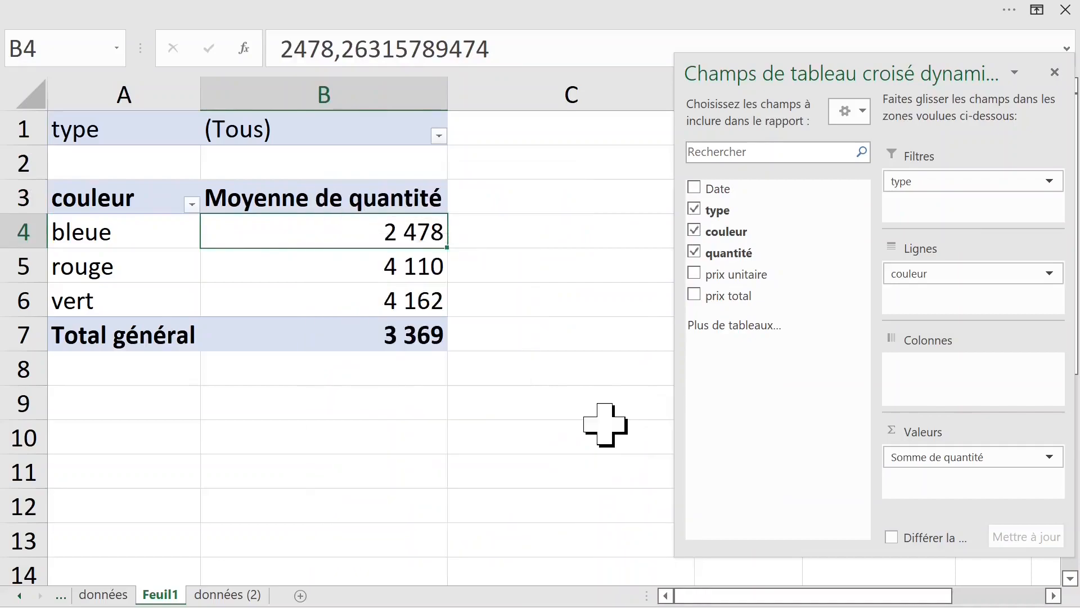
pyautogui.click(267, 263)
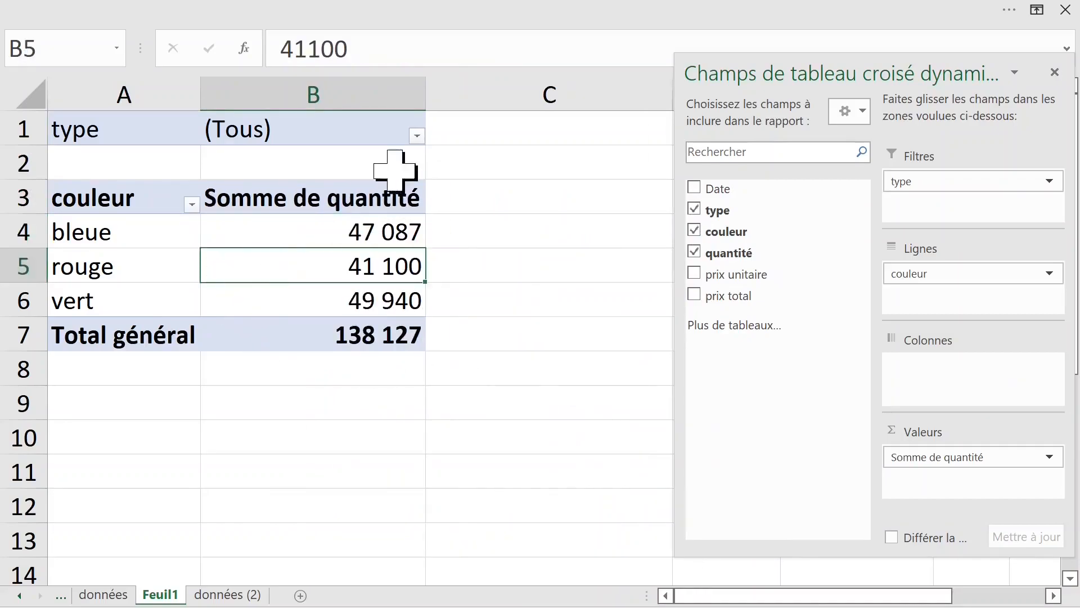
# Look through the choices of the type report filter without changing it.
pyautogui.click(417, 136)
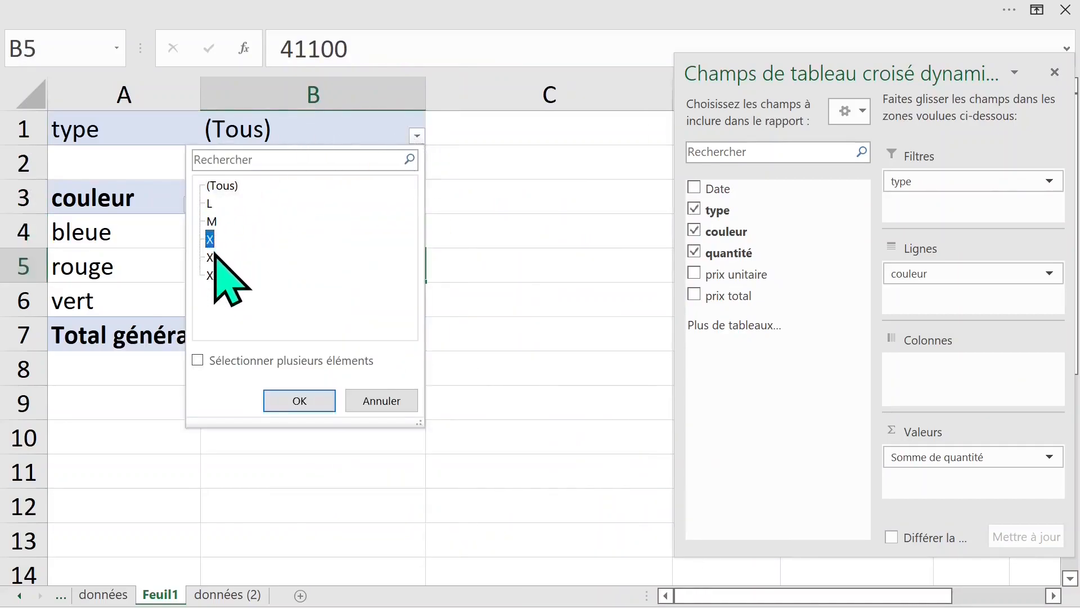
pyautogui.click(383, 401)
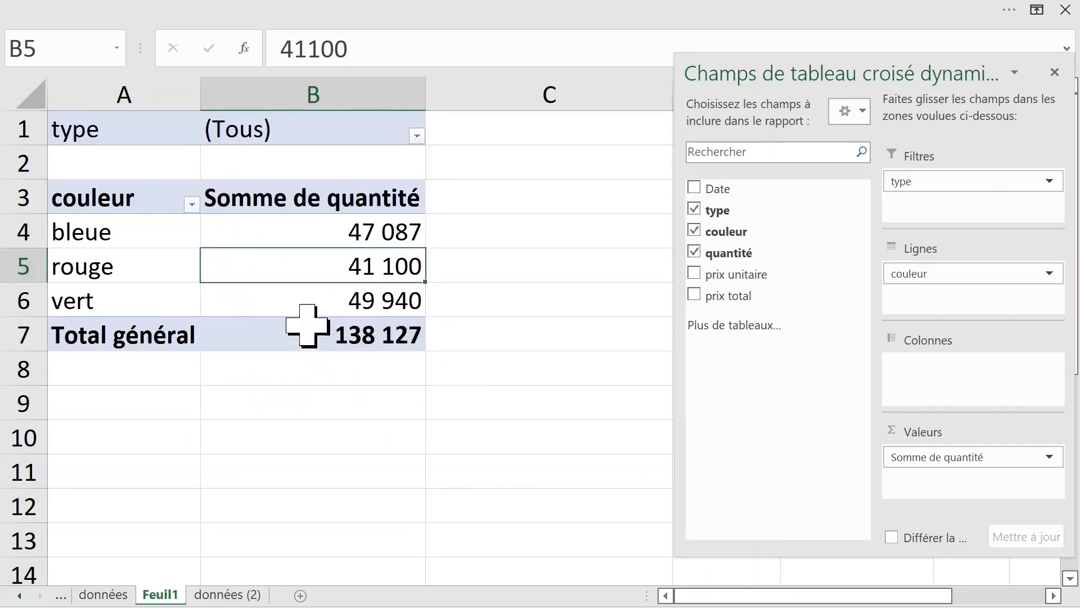
pyautogui.click(281, 163)
# Enlarge the worksheet view of the pivot table to 130 % and collapse the ribbon.
pyautogui.moveTo(118, 126); pyautogui.dragTo(381, 326)
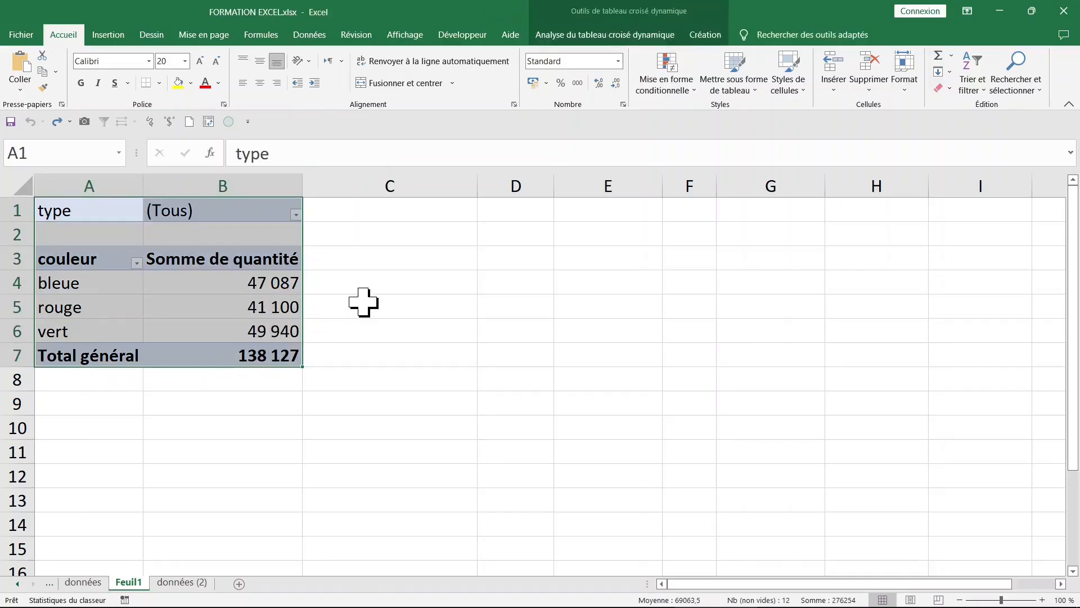
pyautogui.scroll(3, 362, 301)
pyautogui.click(234, 278)
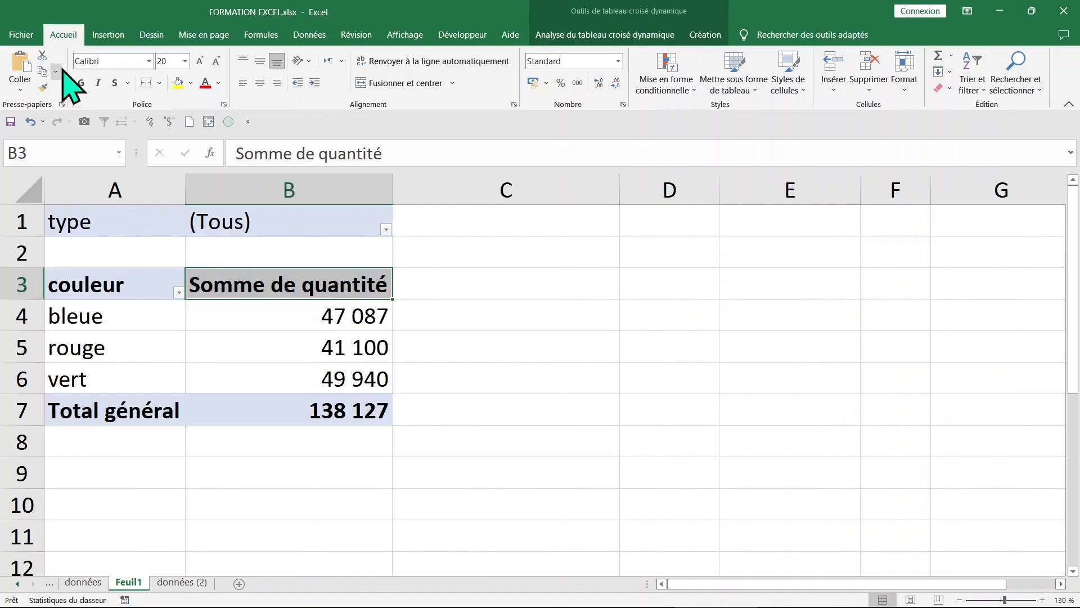
pyautogui.doubleClick(62, 36)
pyautogui.click(194, 164)
# Change the summary of the quantité values per colour to Moyenne.
pyautogui.click(275, 219)
pyautogui.rightClick(259, 223)
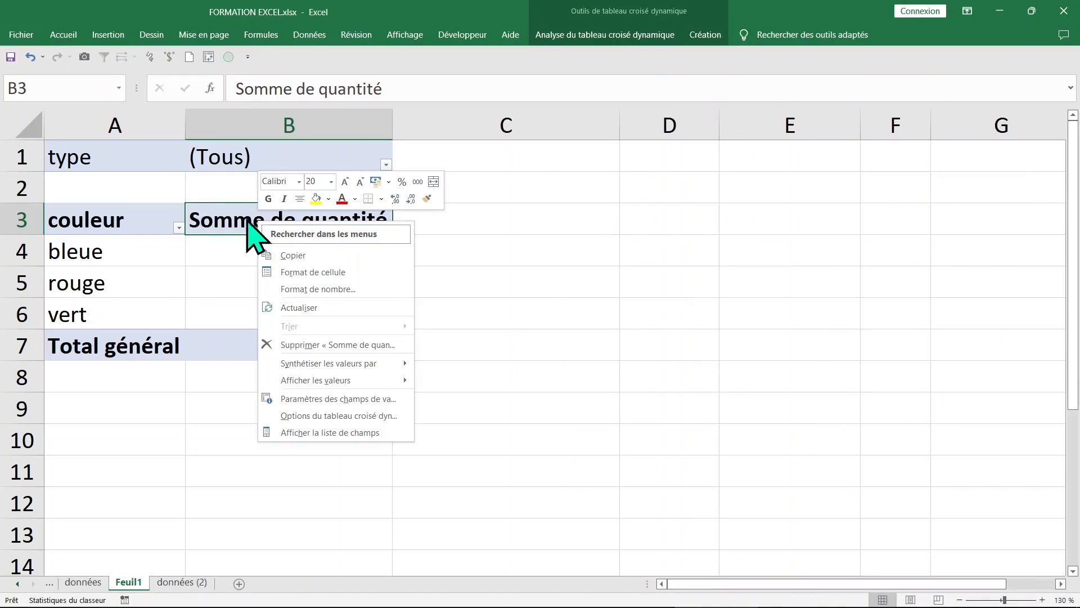
pyautogui.moveTo(320, 367)
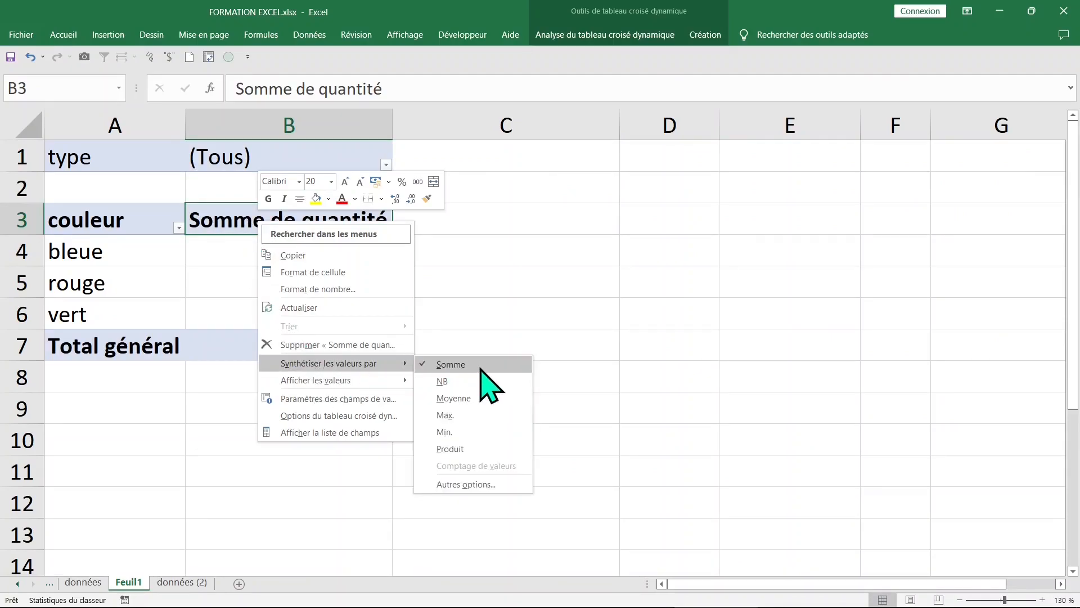
pyautogui.click(483, 398)
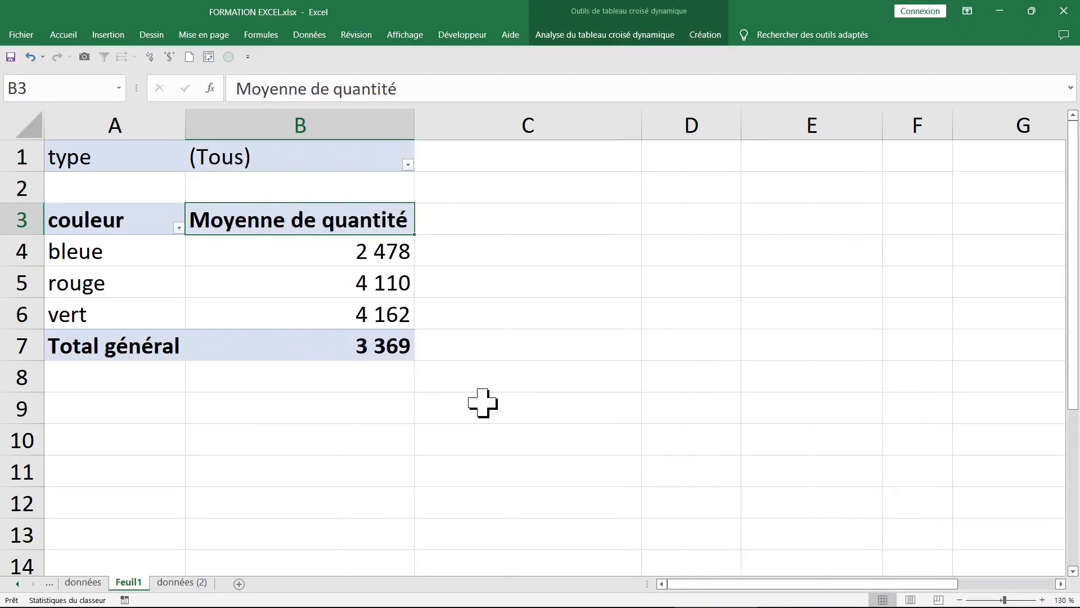
# Filter the report by type M, and switch the type filter to XXL.
pyautogui.click(408, 164)
pyautogui.click(266, 221)
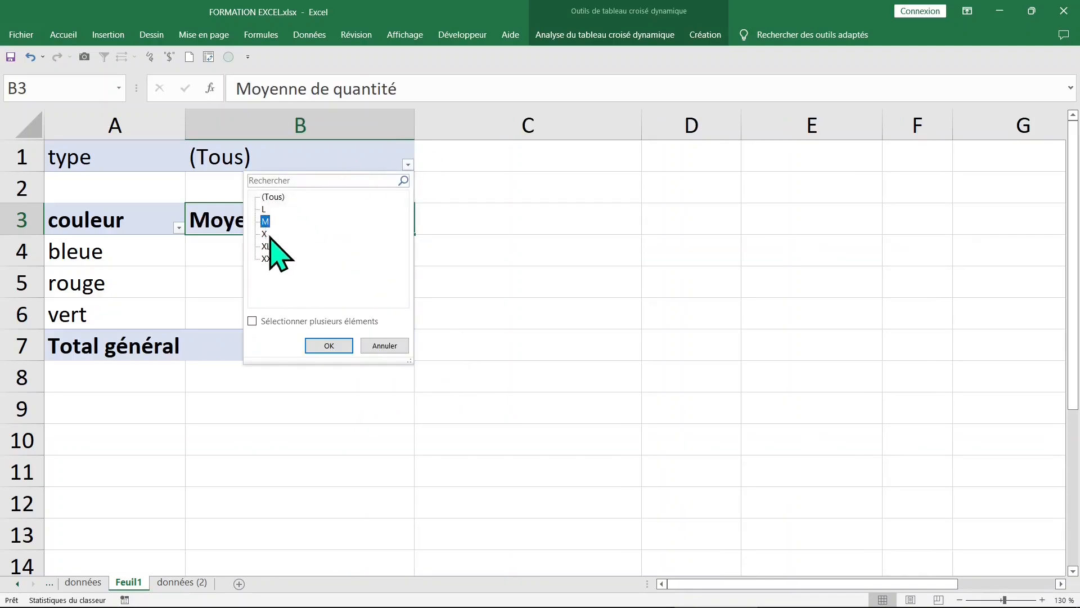
pyautogui.click(335, 345)
pyautogui.click(408, 165)
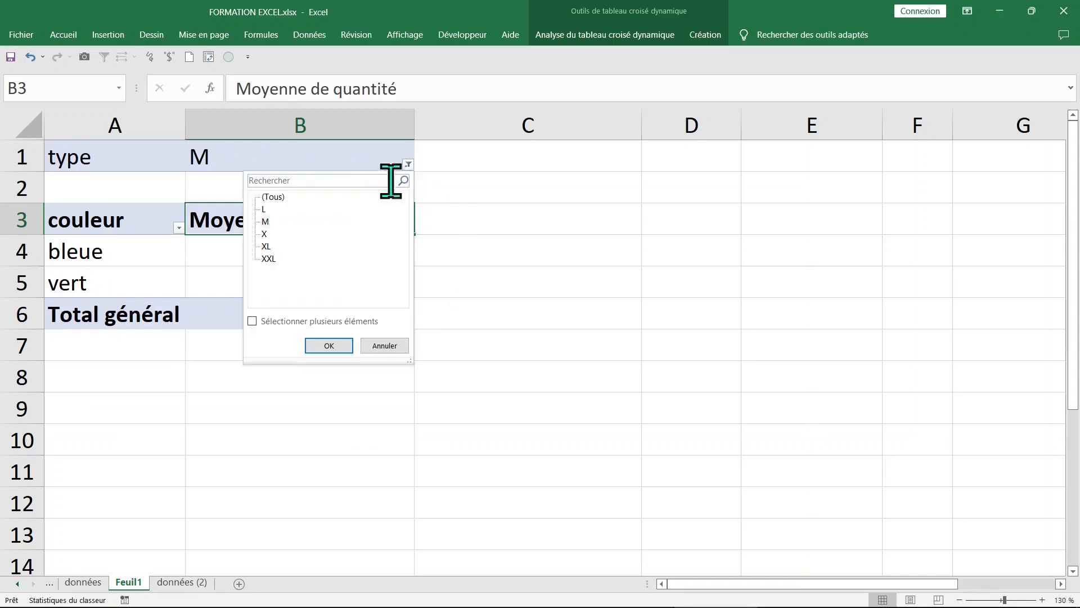
pyautogui.click(268, 258)
pyautogui.click(329, 345)
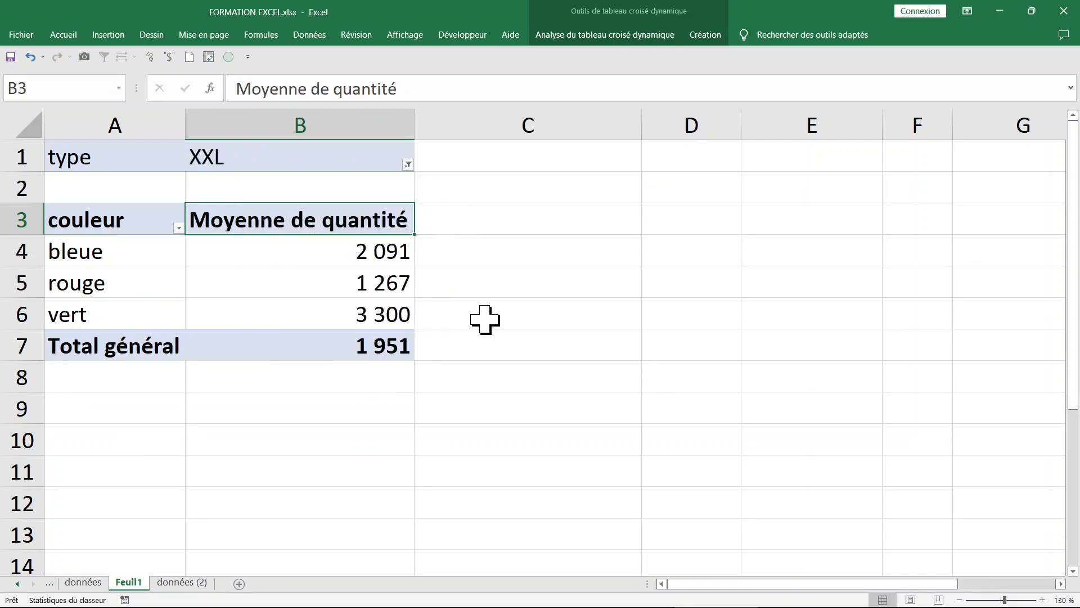
# Summarize the quantité values of type XXL per colour by Max.
pyautogui.click(286, 237)
pyautogui.click(285, 220)
pyautogui.rightClick(280, 226)
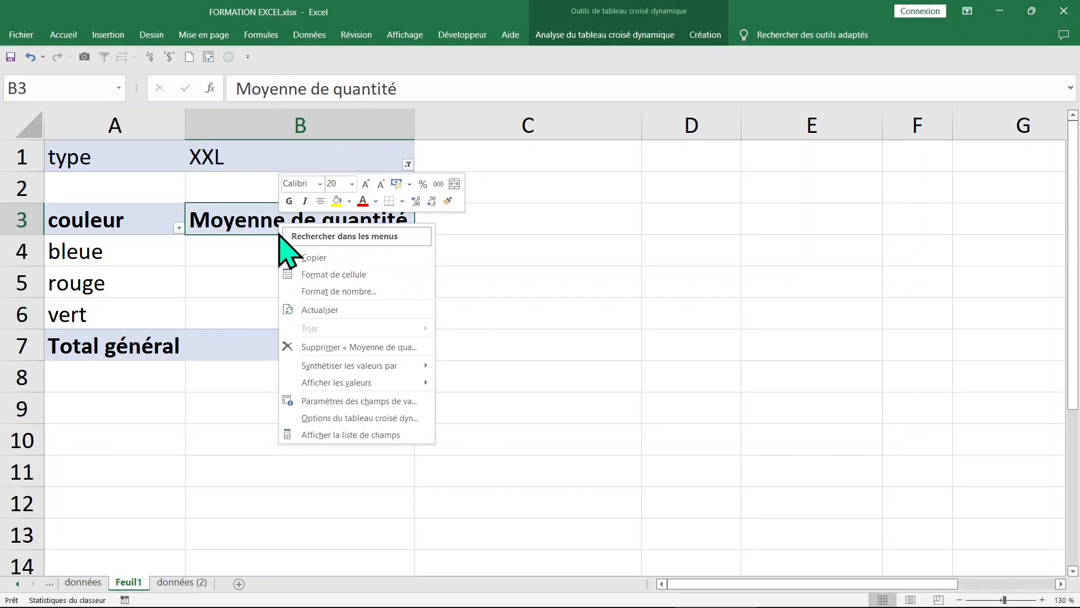
pyautogui.moveTo(338, 367)
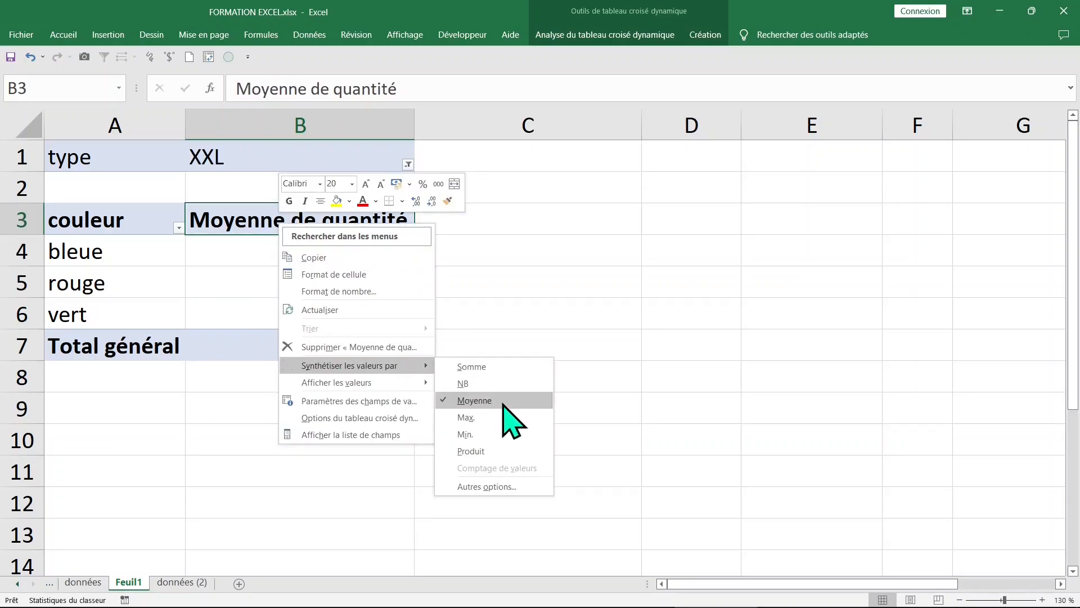
pyautogui.click(495, 417)
pyautogui.click(287, 245)
# Summarize the quantité values of type XXL per colour by Min.
pyautogui.click(272, 219)
pyautogui.rightClick(270, 224)
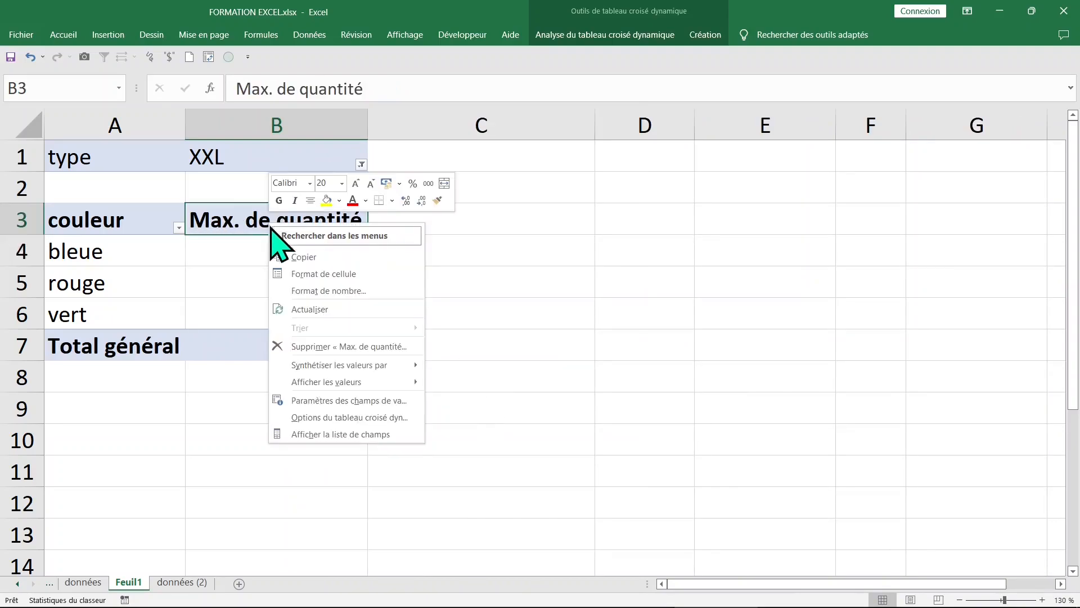
pyautogui.moveTo(355, 365)
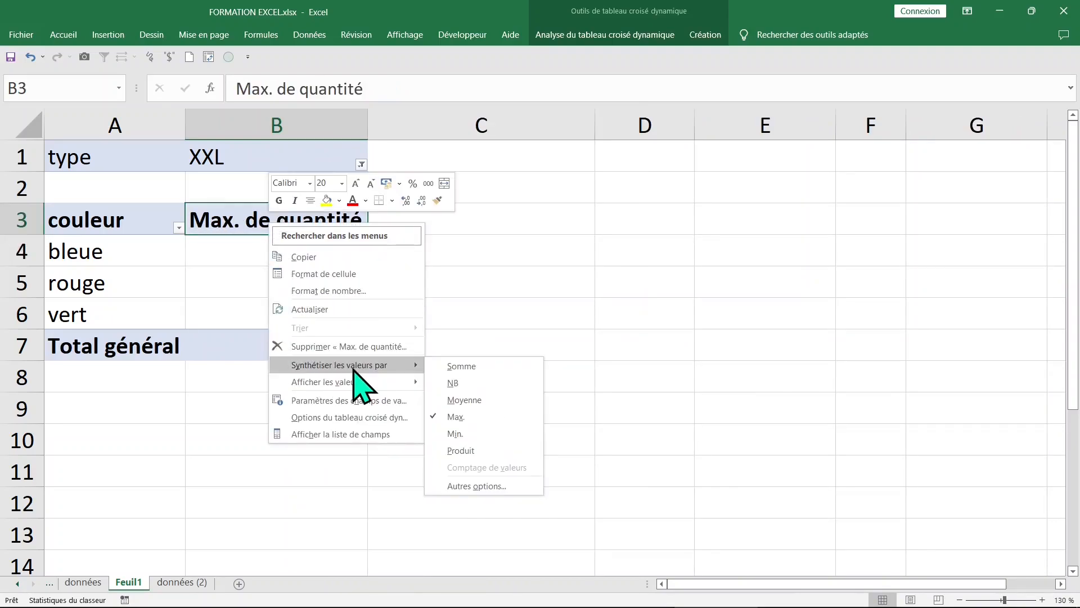
pyautogui.click(490, 434)
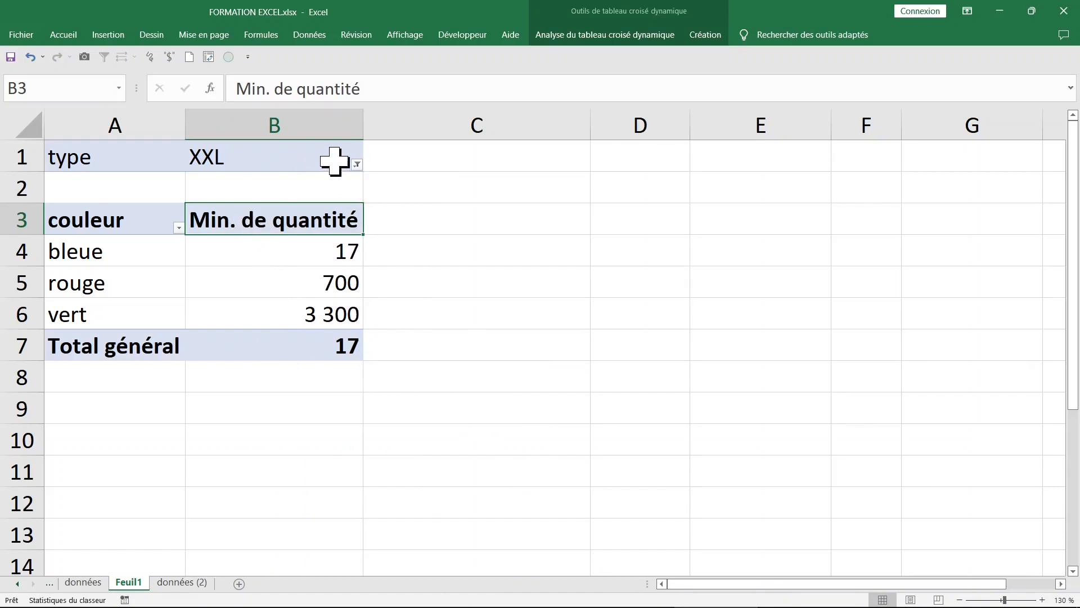
# Filter the report by type M and summarize the quantité values per colour by Moyenne.
pyautogui.click(357, 164)
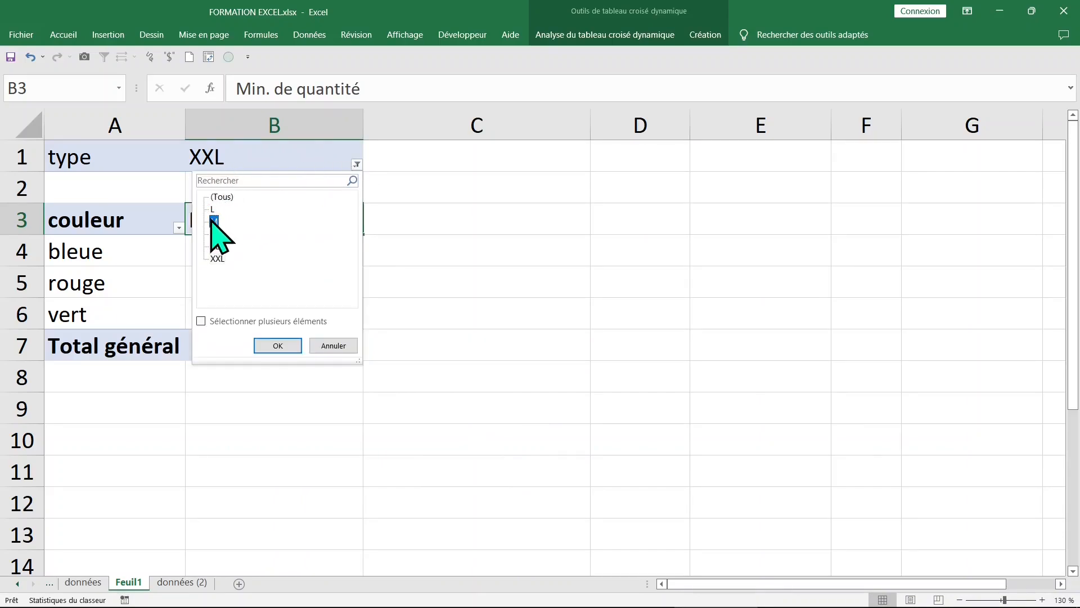
pyautogui.click(284, 346)
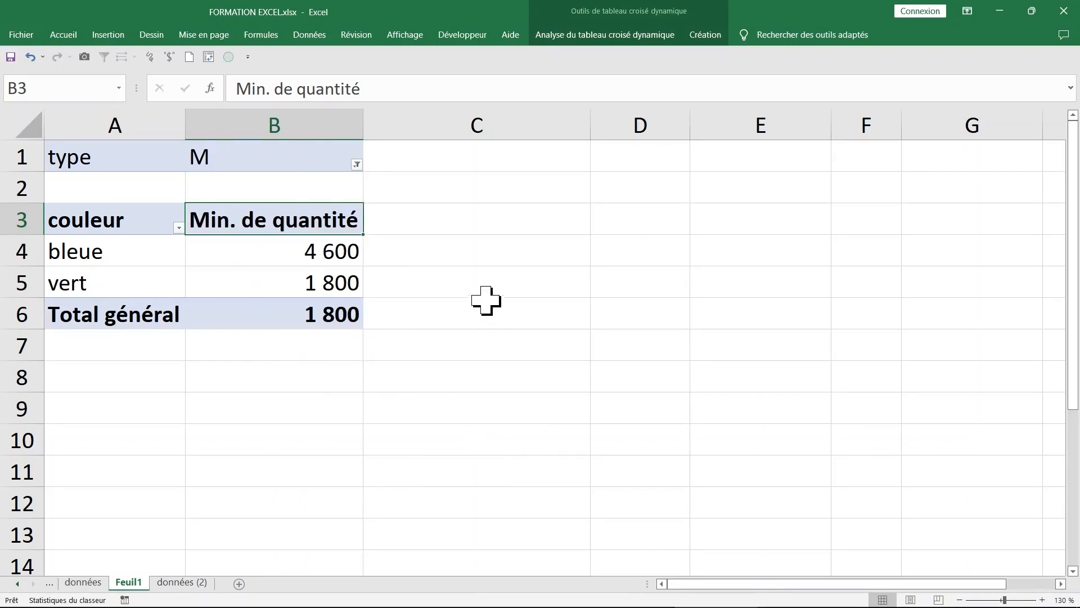
pyautogui.click(301, 258)
pyautogui.click(307, 223)
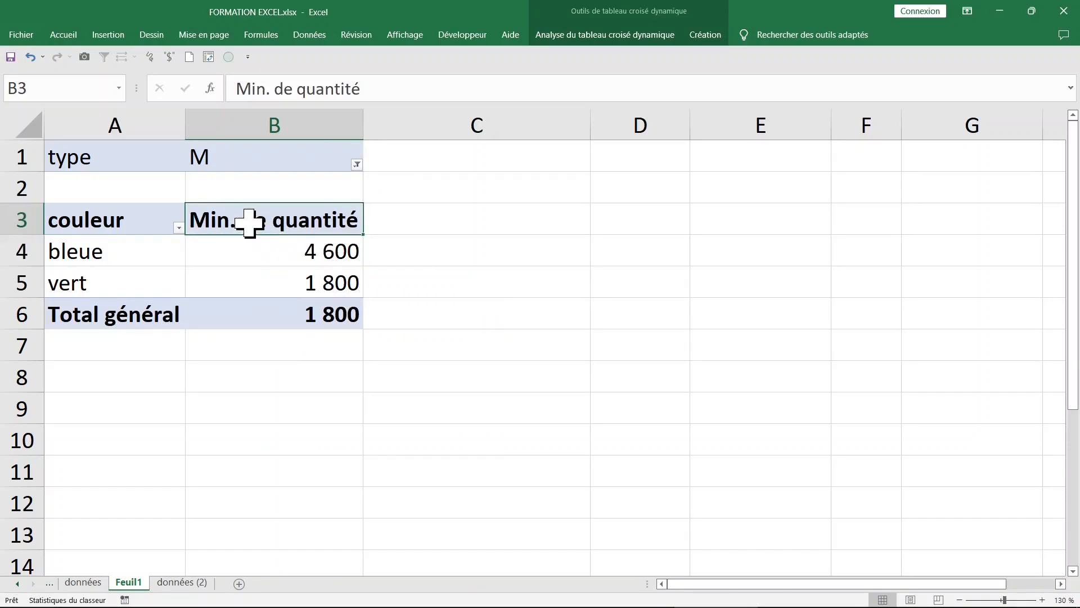
pyautogui.rightClick(251, 226)
pyautogui.moveTo(311, 367)
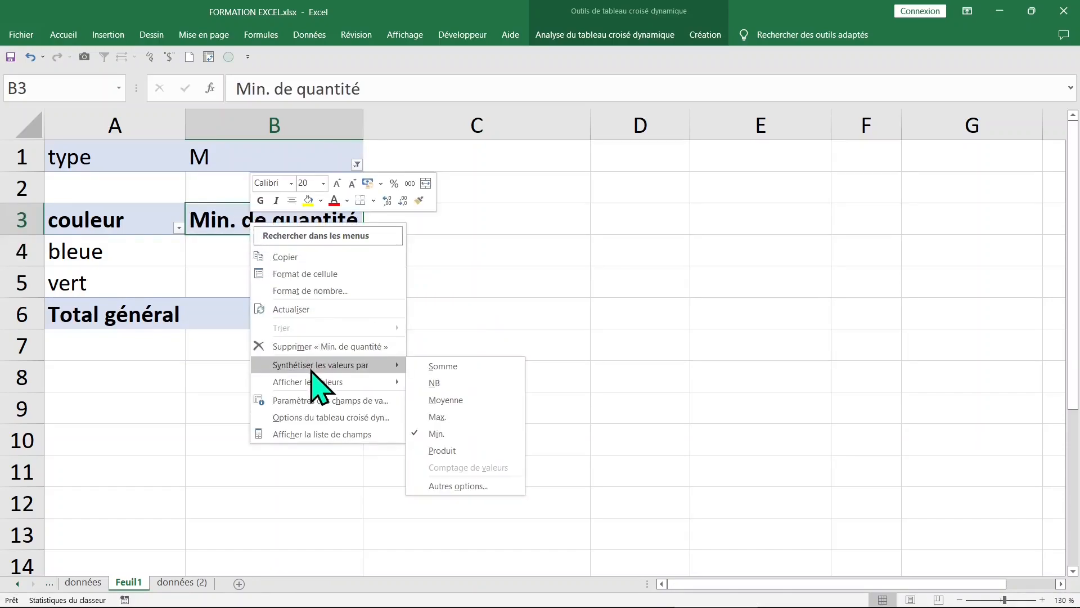
pyautogui.click(469, 399)
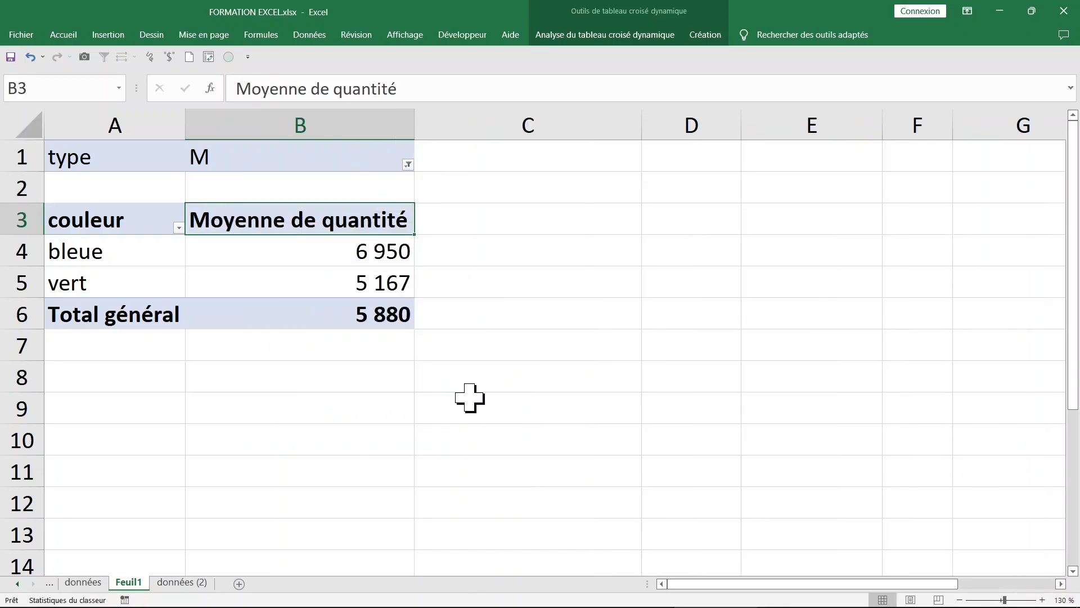
# Set the type report filter to (Tous), and switch it to XXL.
pyautogui.click(408, 164)
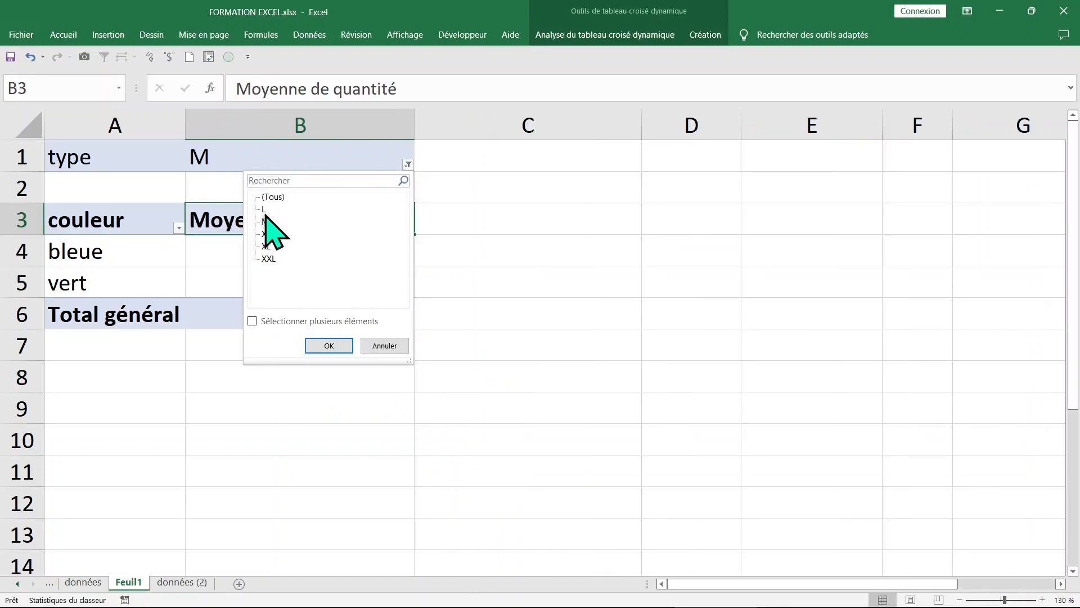
pyautogui.click(275, 196)
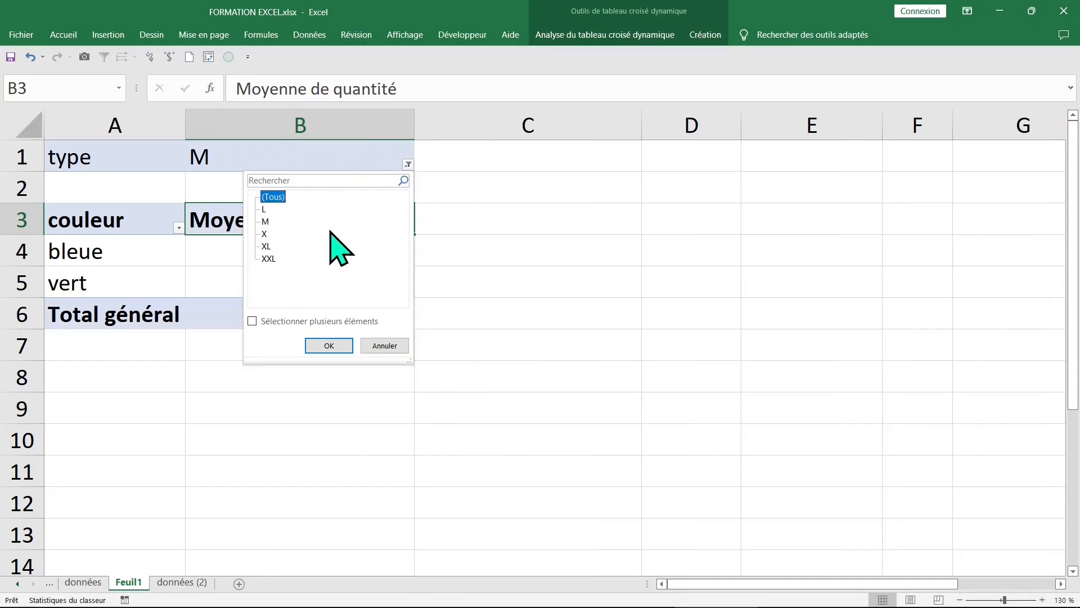
pyautogui.click(329, 345)
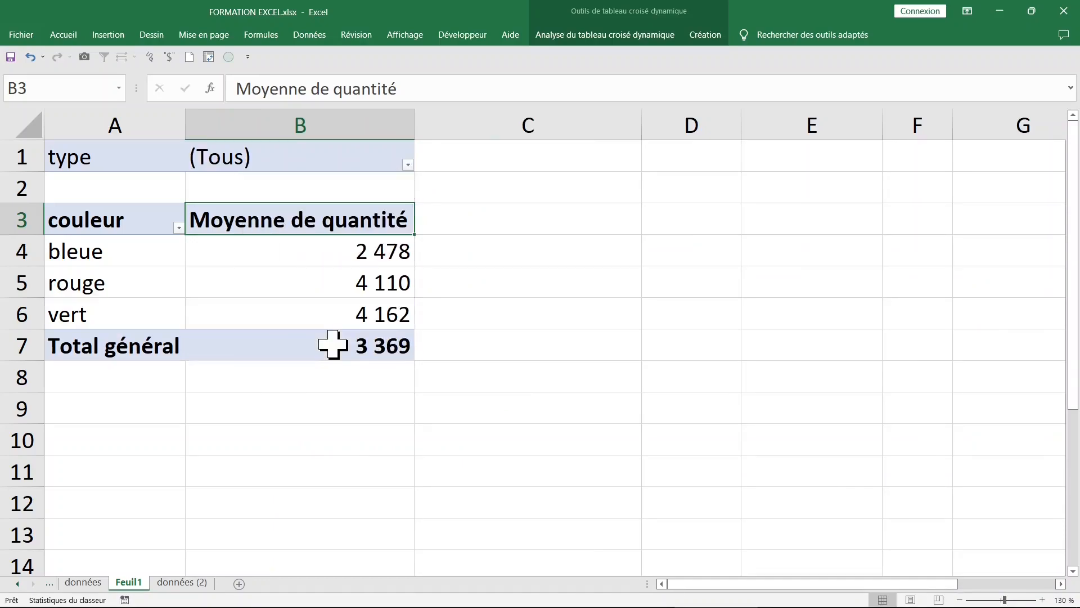
pyautogui.click(408, 165)
pyautogui.click(268, 259)
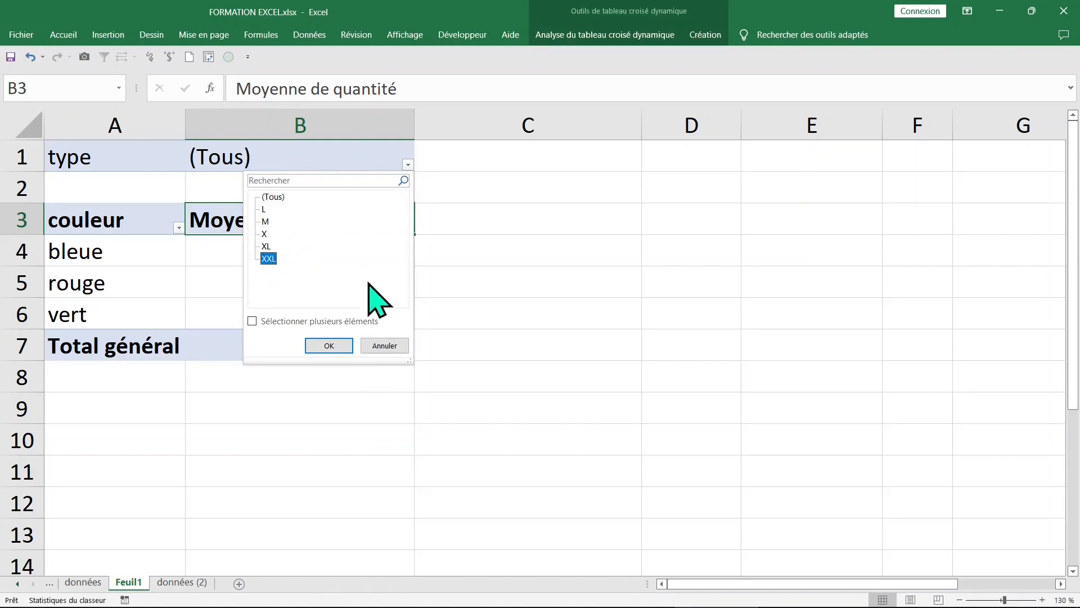
pyautogui.click(337, 345)
pyautogui.click(520, 260)
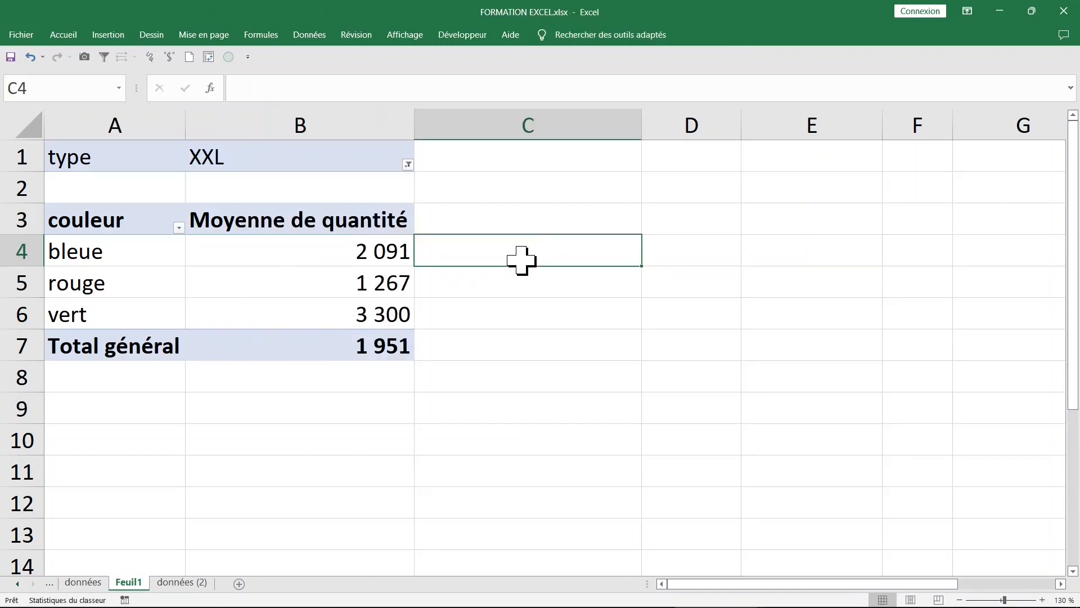
# Move the vert row above bleue in the pivot table, and restore the row order bleue, rouge, vert.
pyautogui.click(315, 231)
pyautogui.click(287, 256)
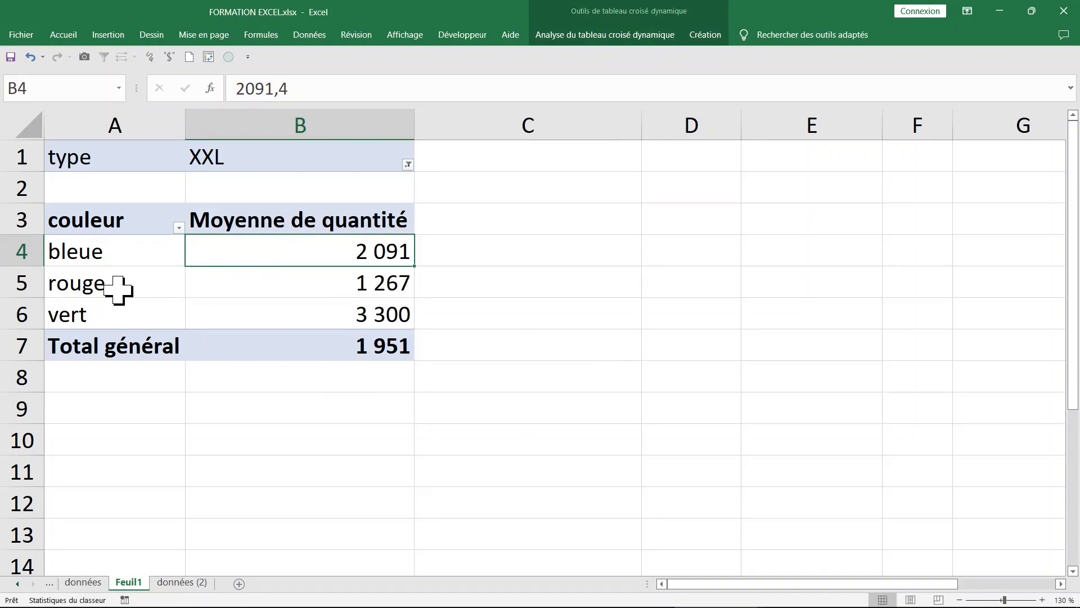
pyautogui.click(107, 313)
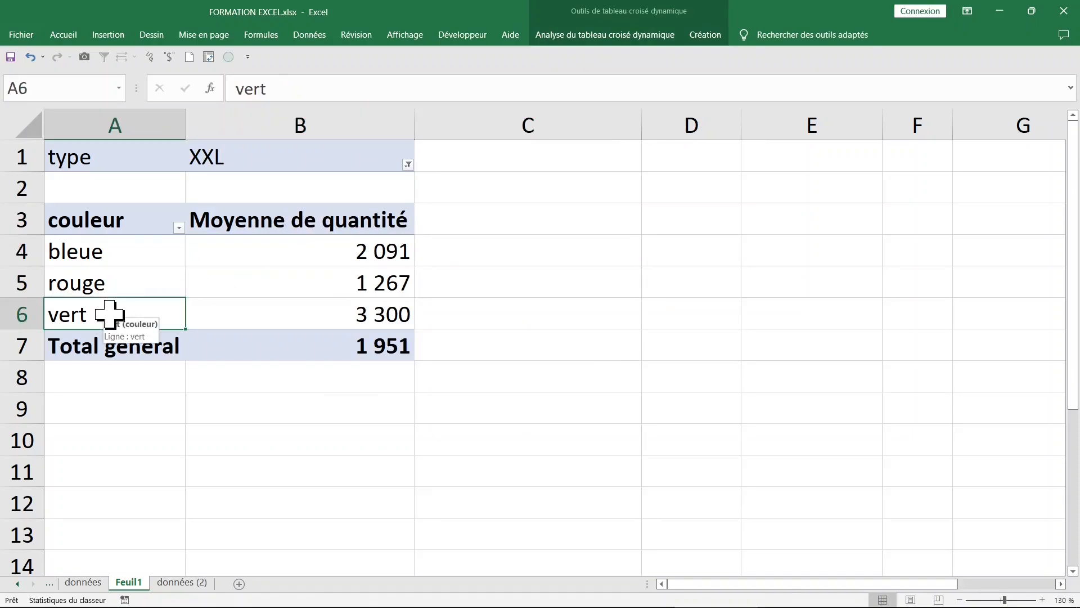
pyautogui.moveTo(122, 298); pyautogui.dragTo(112, 256)
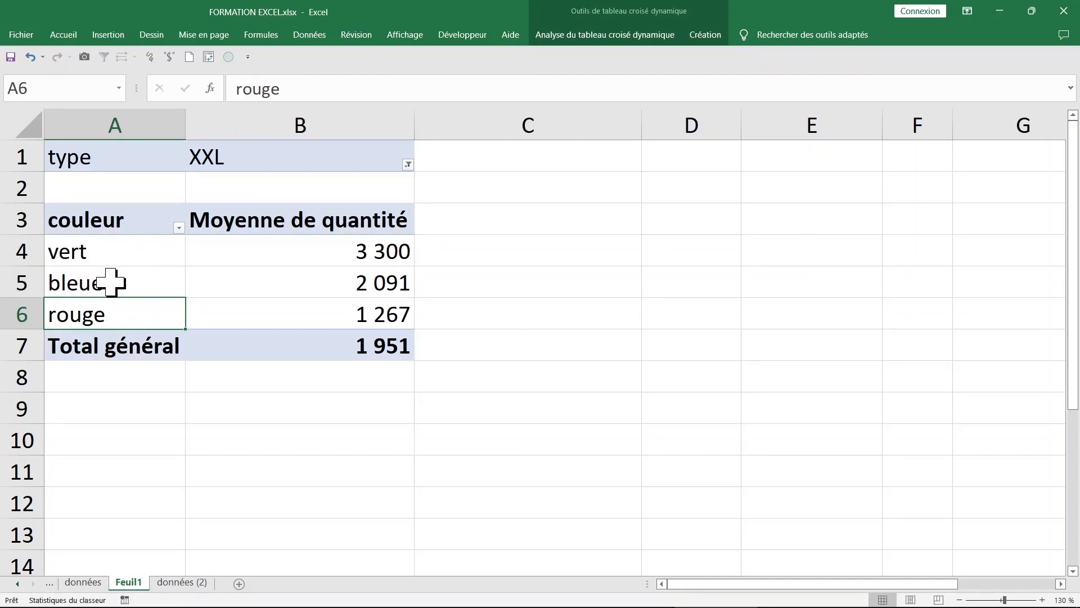
pyautogui.click(111, 282)
pyautogui.moveTo(133, 298); pyautogui.dragTo(136, 332)
# Open the choice of summary functions for the quantité values.
pyautogui.rightClick(279, 228)
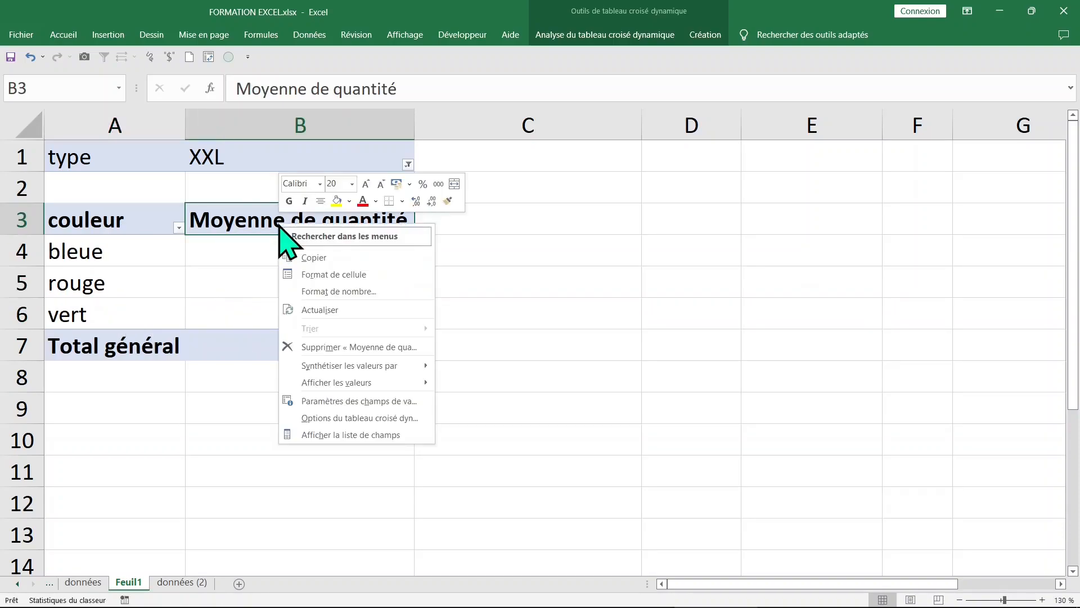
pyautogui.moveTo(341, 367)
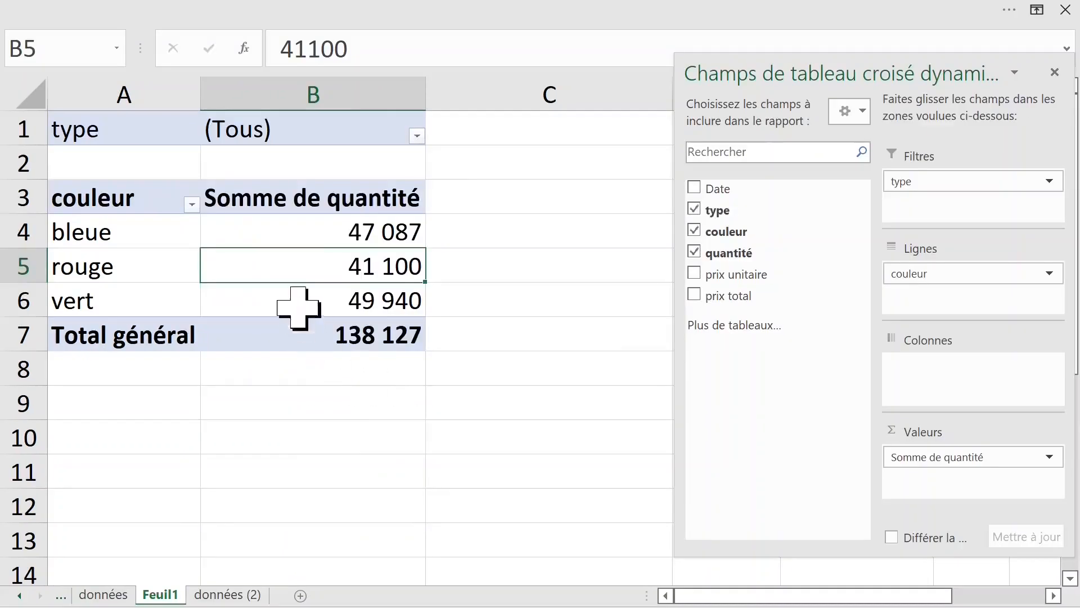
# Select the couleur header of the pivot table and close the pivot table field list.
pyautogui.click(85, 228)
pyautogui.click(130, 223)
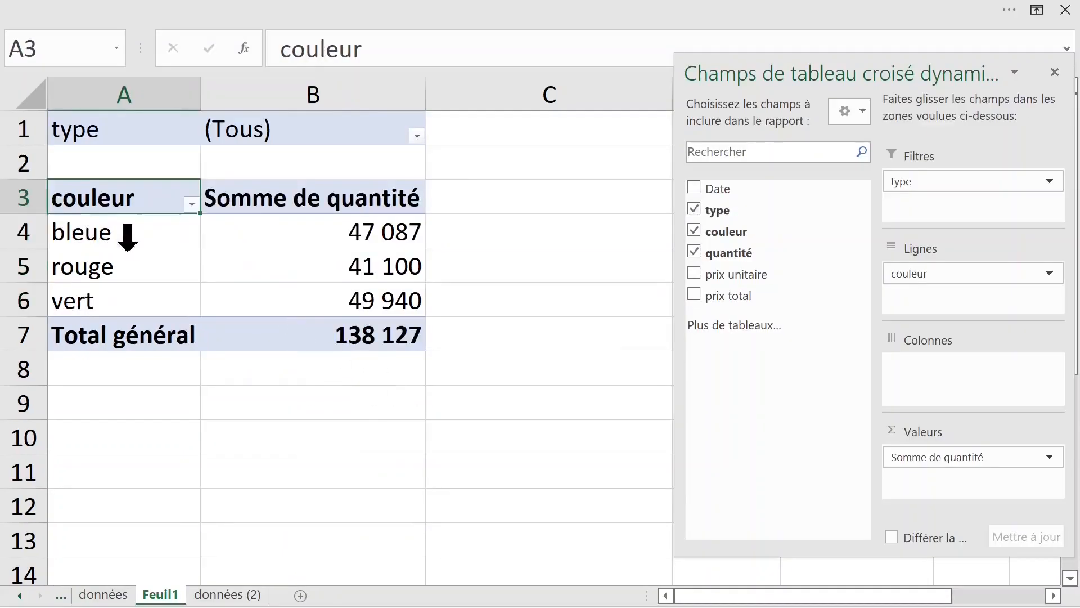
pyautogui.click(1055, 72)
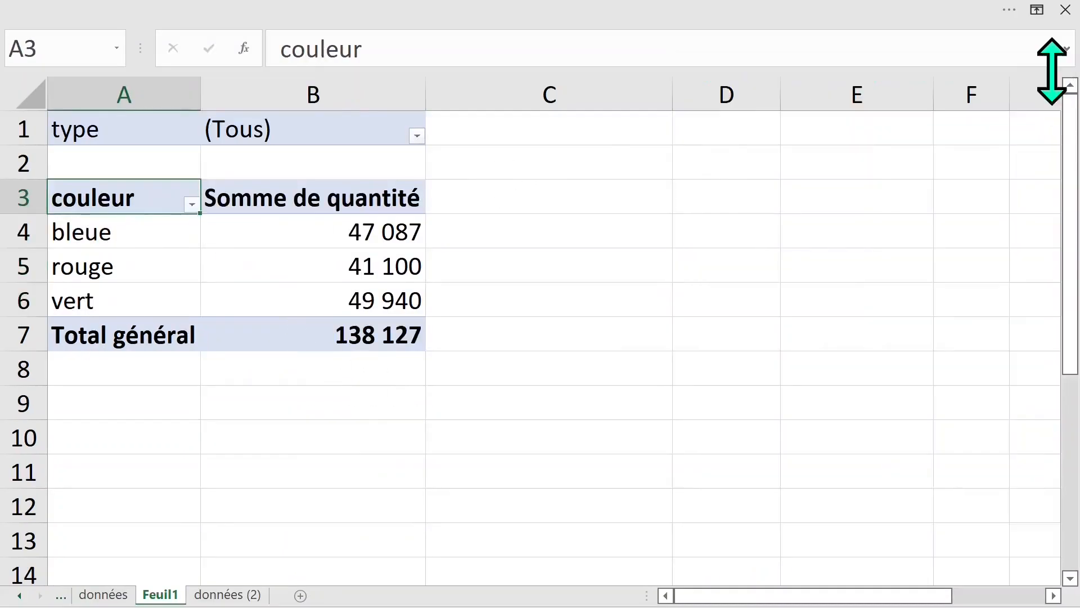
# Generate a separate report filter page for each value of the type field.
pyautogui.click(1011, 10)
pyautogui.click(771, 52)
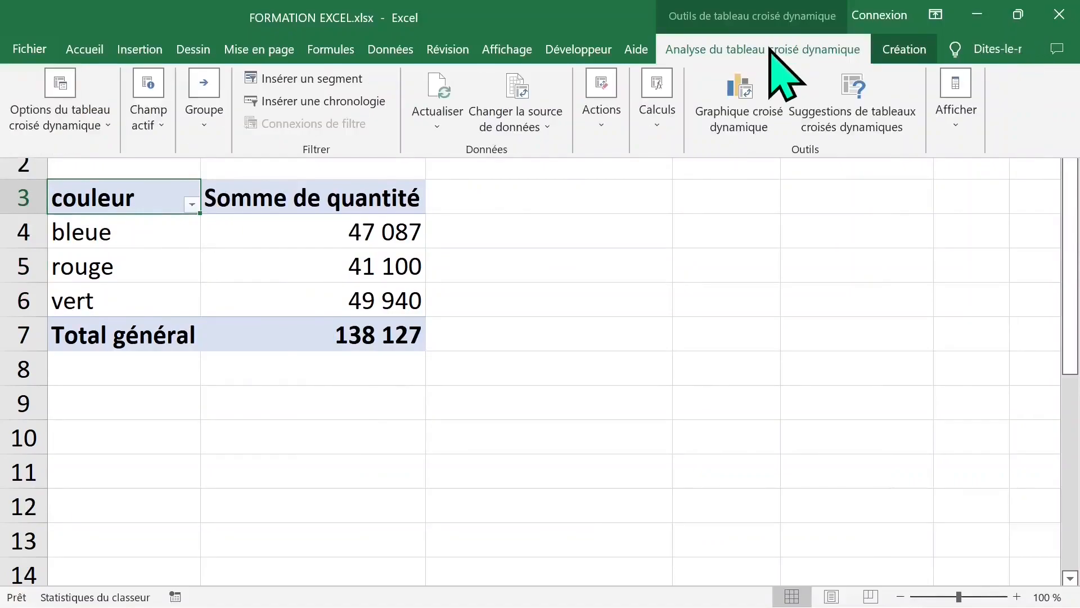
pyautogui.click(97, 138)
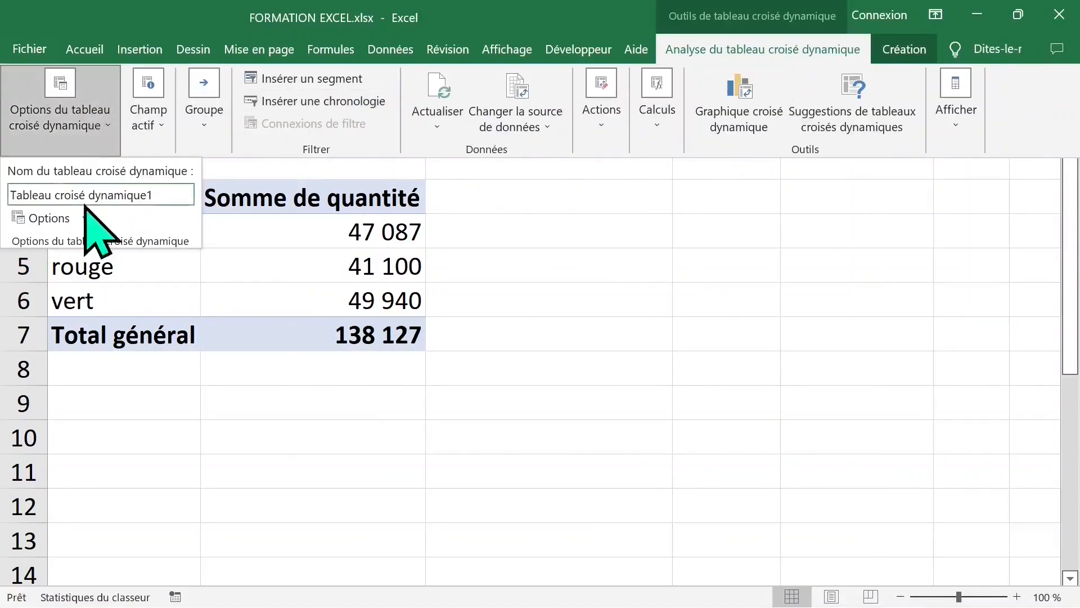
pyautogui.click(84, 218)
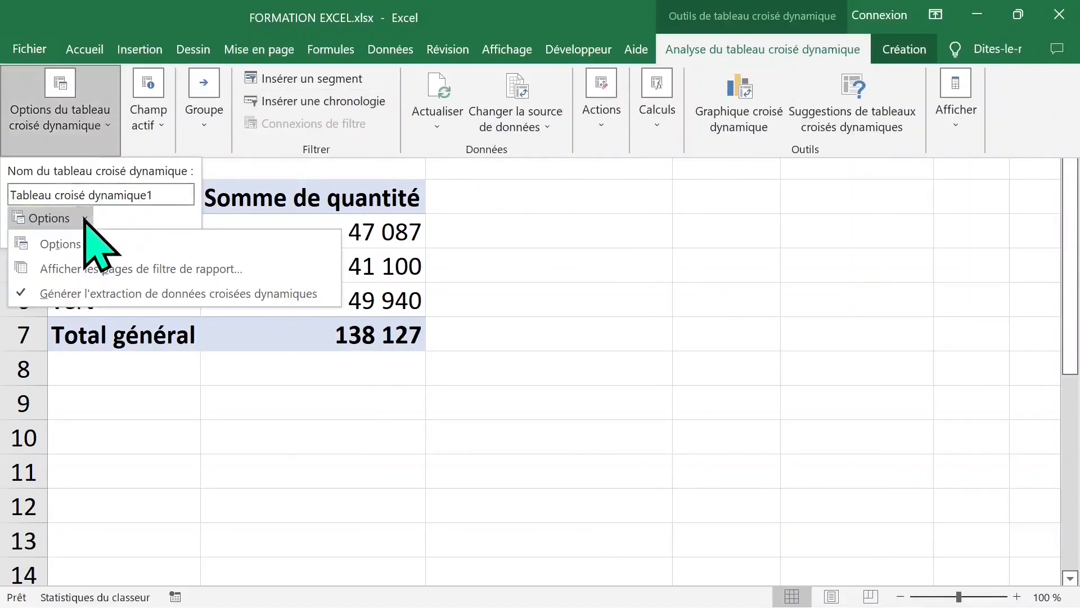
pyautogui.click(71, 269)
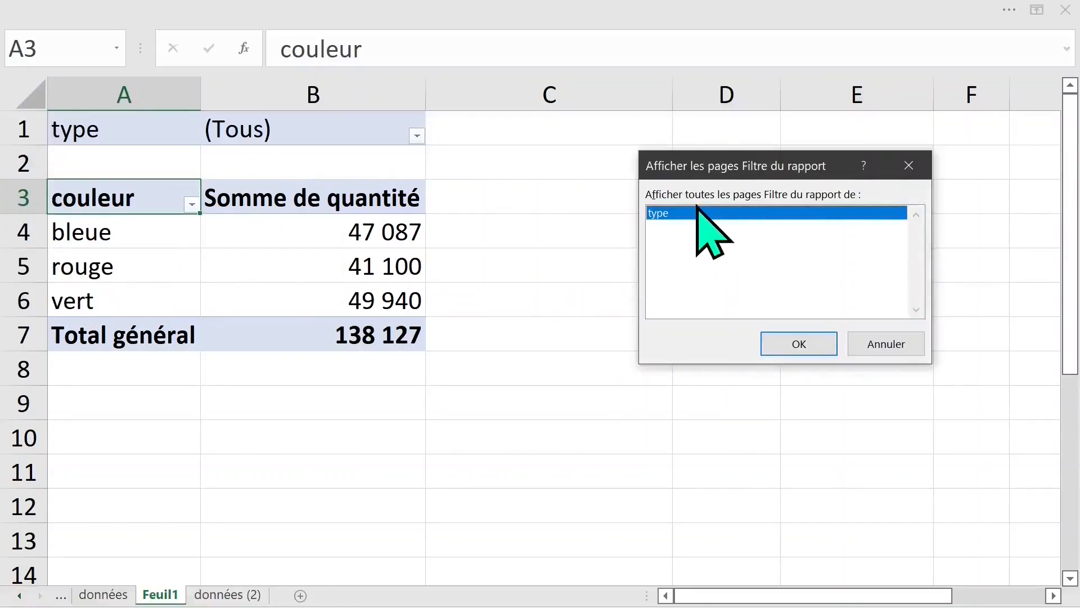
pyautogui.click(782, 348)
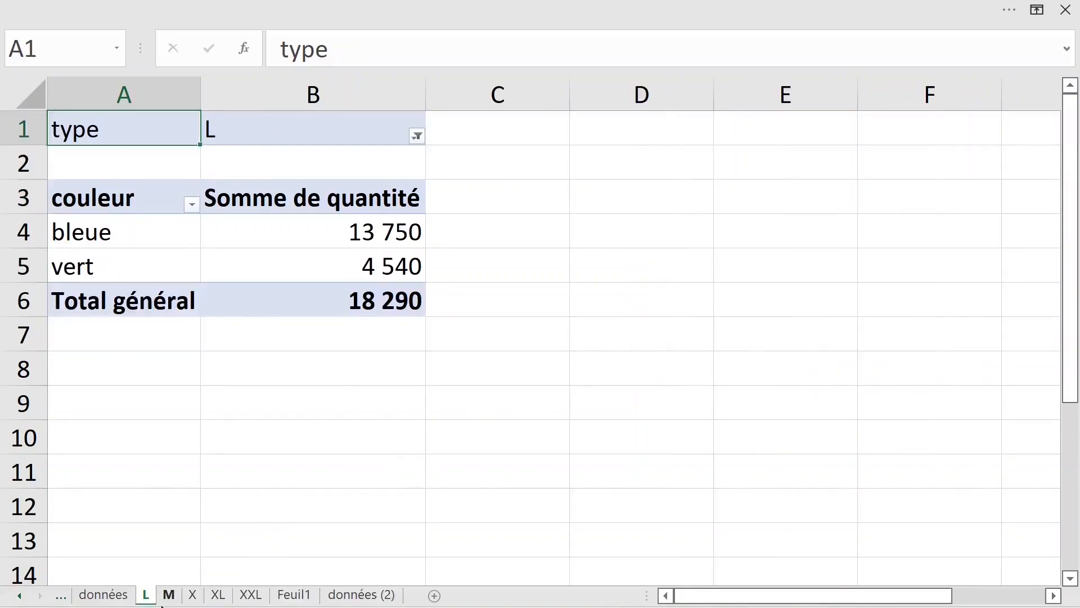
# Examine the colour quantities on the generated sheets L, M, X, XL and XXL, and return to the pivot table on Feuil1.
pyautogui.click(170, 595)
pyautogui.click(194, 595)
pyautogui.click(219, 595)
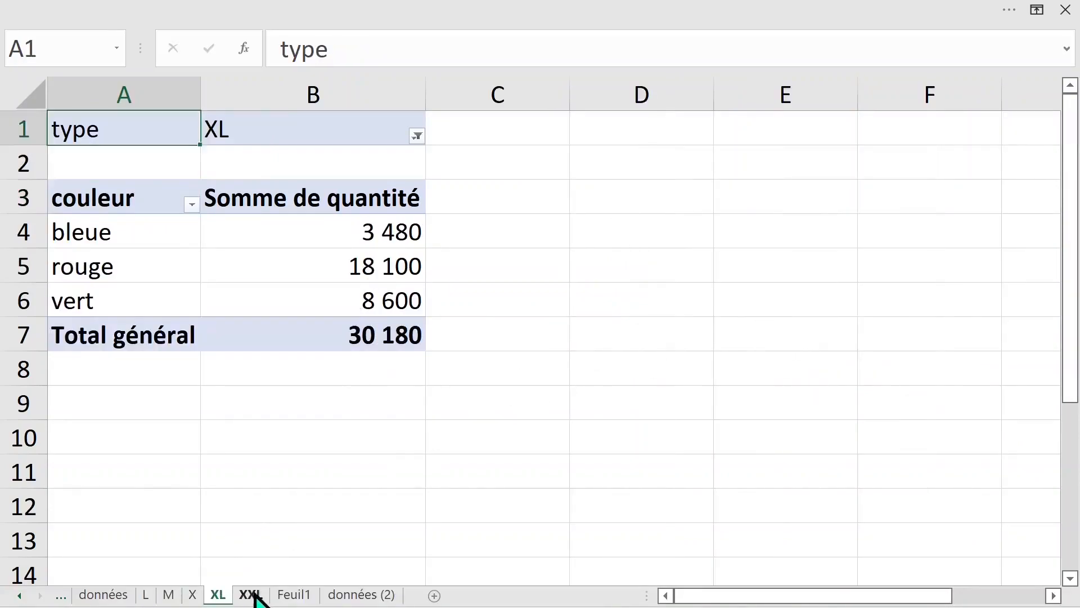
pyautogui.click(252, 595)
pyautogui.click(217, 595)
pyautogui.click(192, 596)
pyautogui.click(168, 595)
pyautogui.click(146, 595)
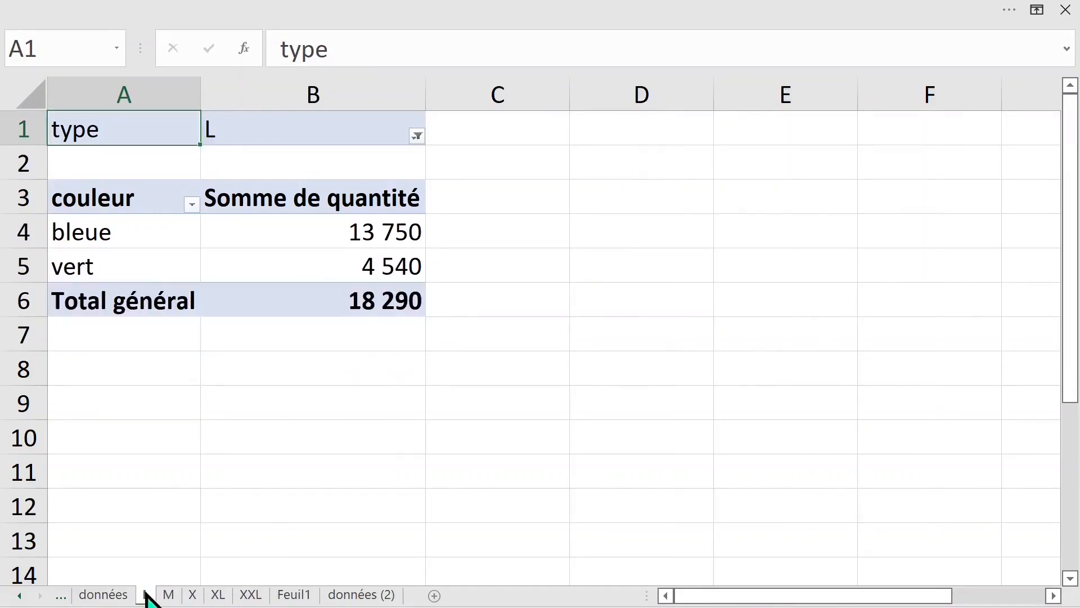
pyautogui.click(192, 594)
pyautogui.click(218, 594)
pyautogui.click(251, 595)
pyautogui.click(294, 595)
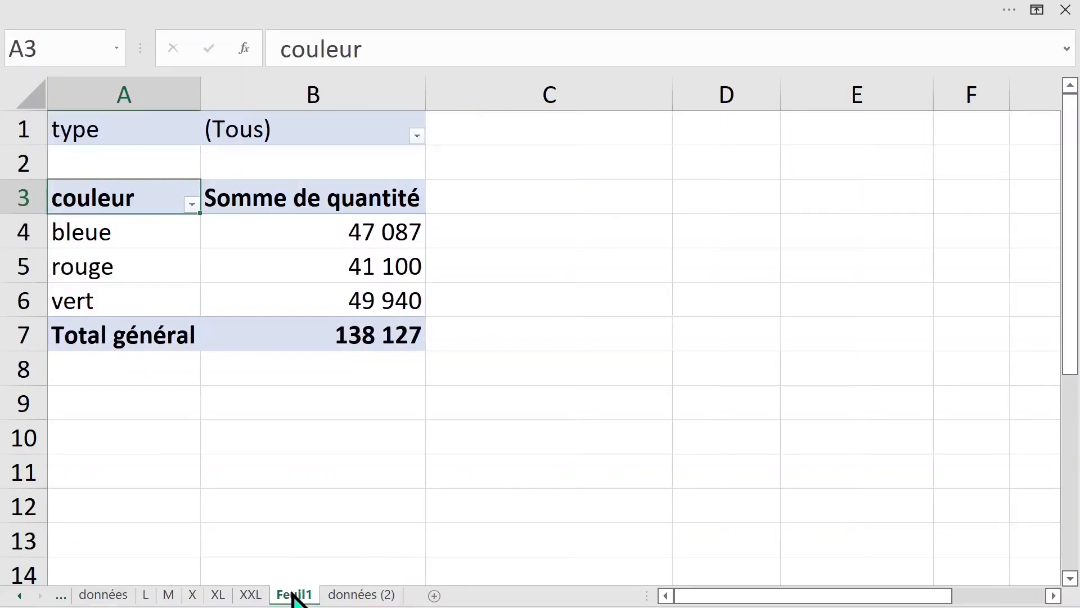
pyautogui.click(216, 239)
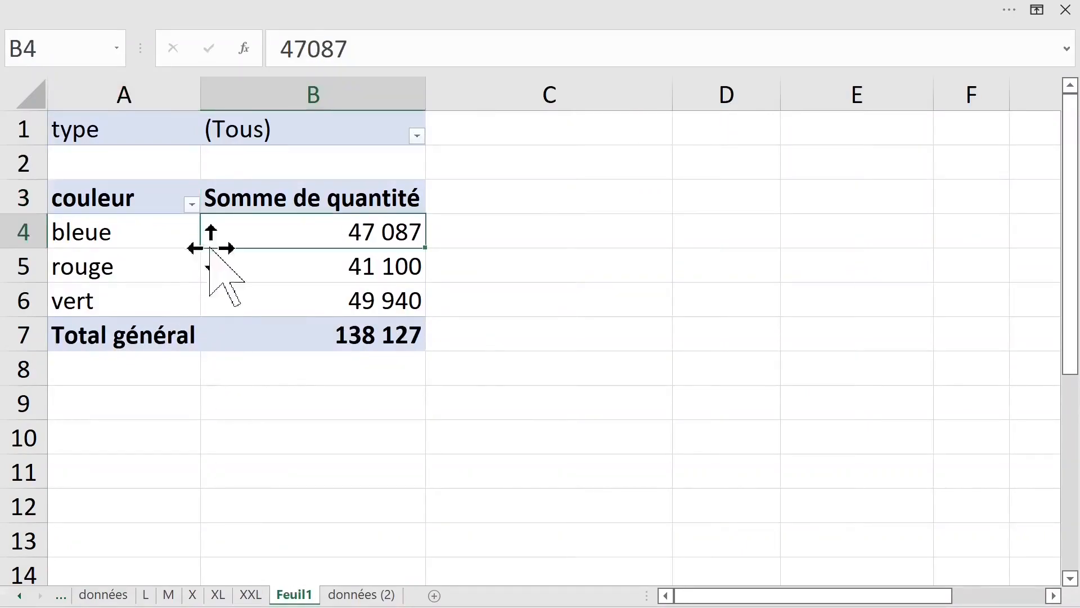